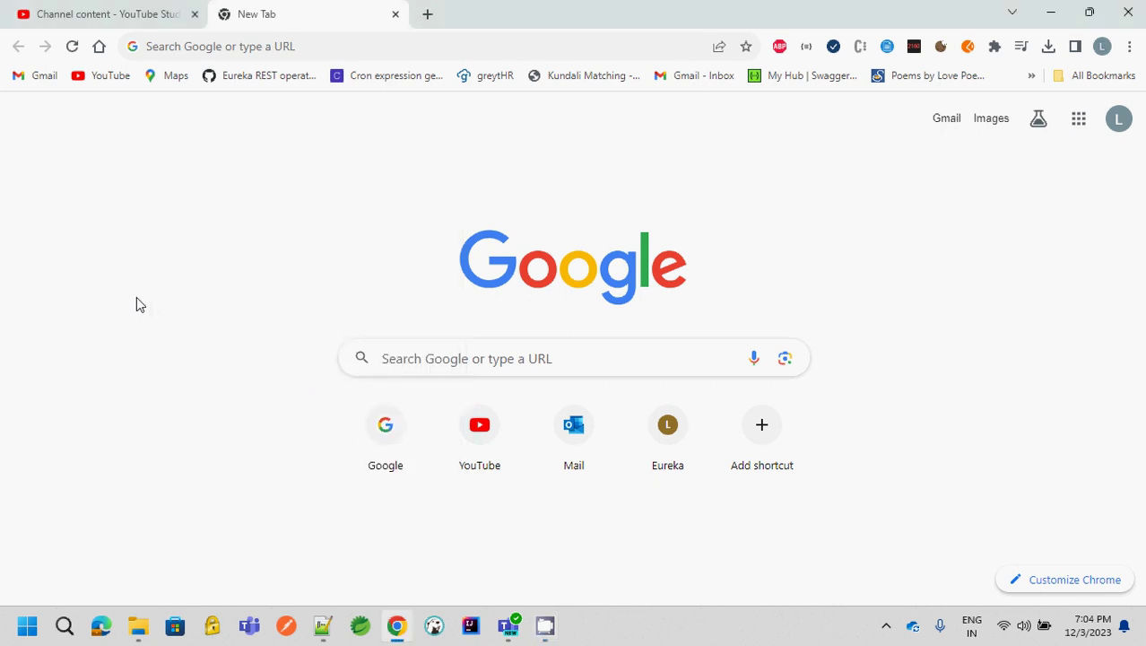
Search Google for 'download kibana for windows'
left_click(350, 46)
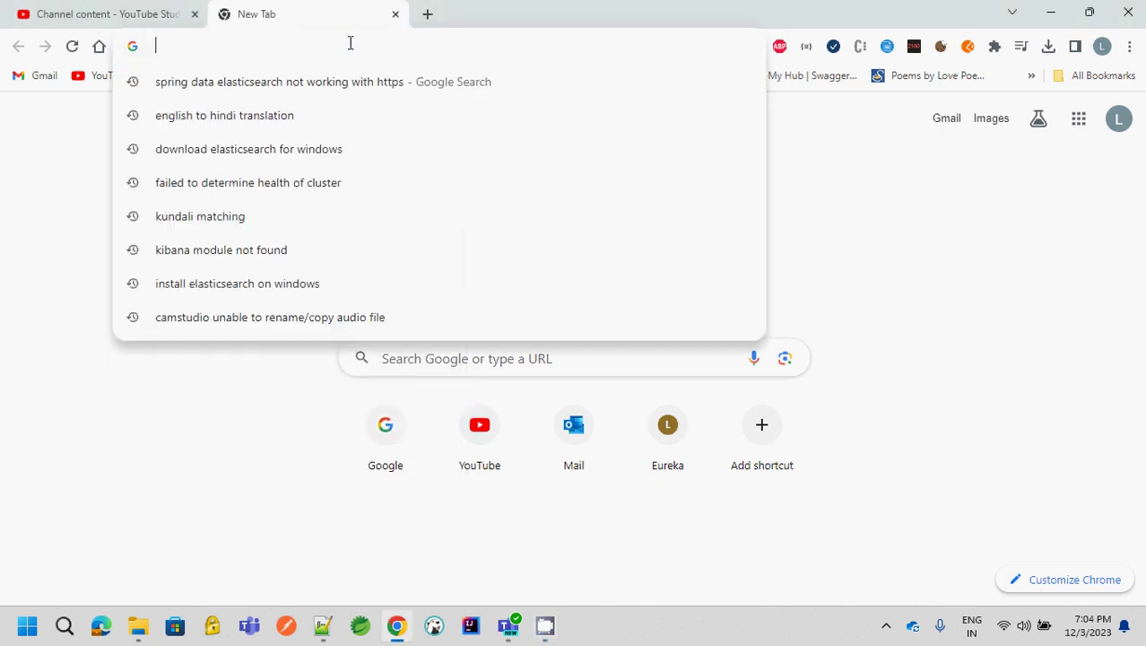
type("google.com")
key("Return")
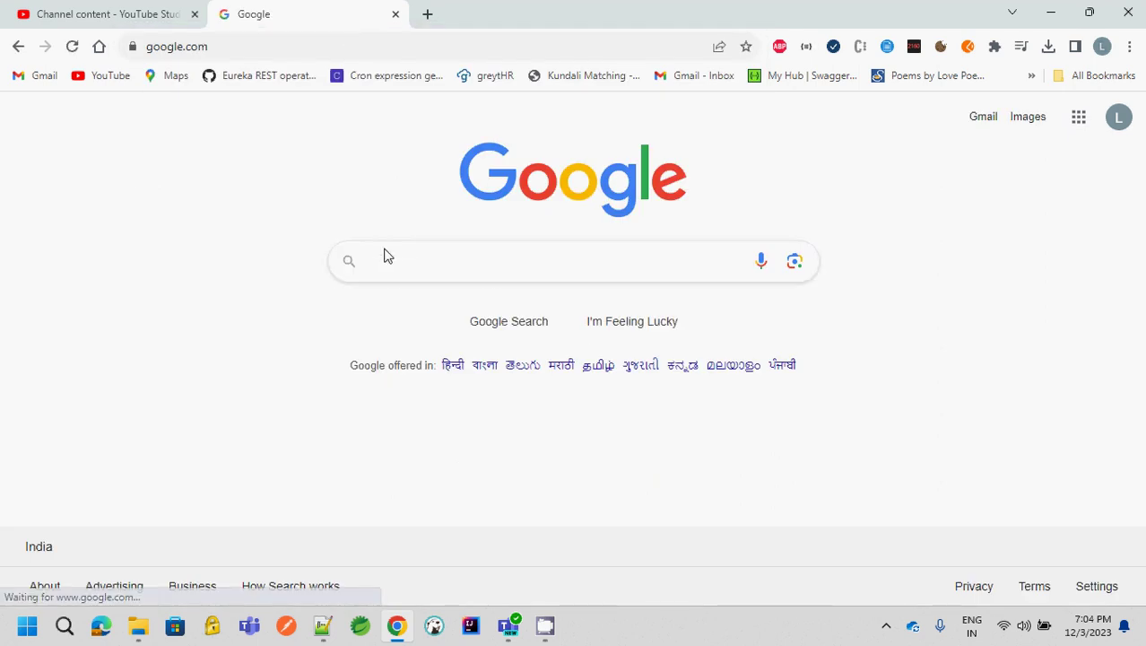
type("dow")
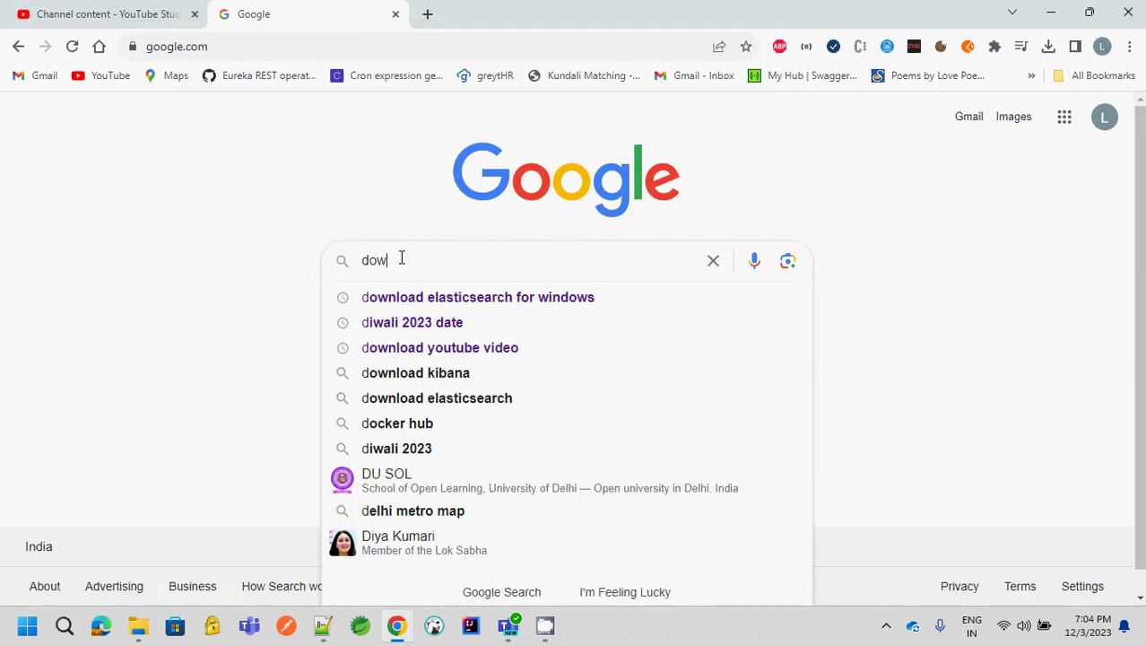
type("nload lo")
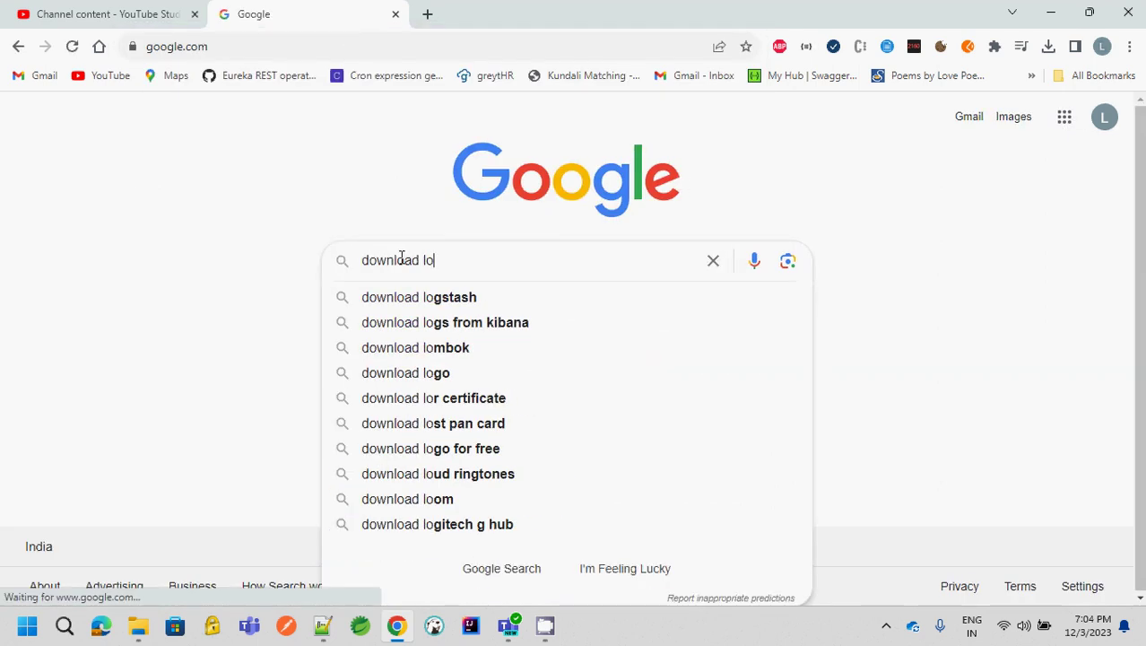
key("BackSpace")
key("BackSpace")
key("BackSpace")
type("kibana")
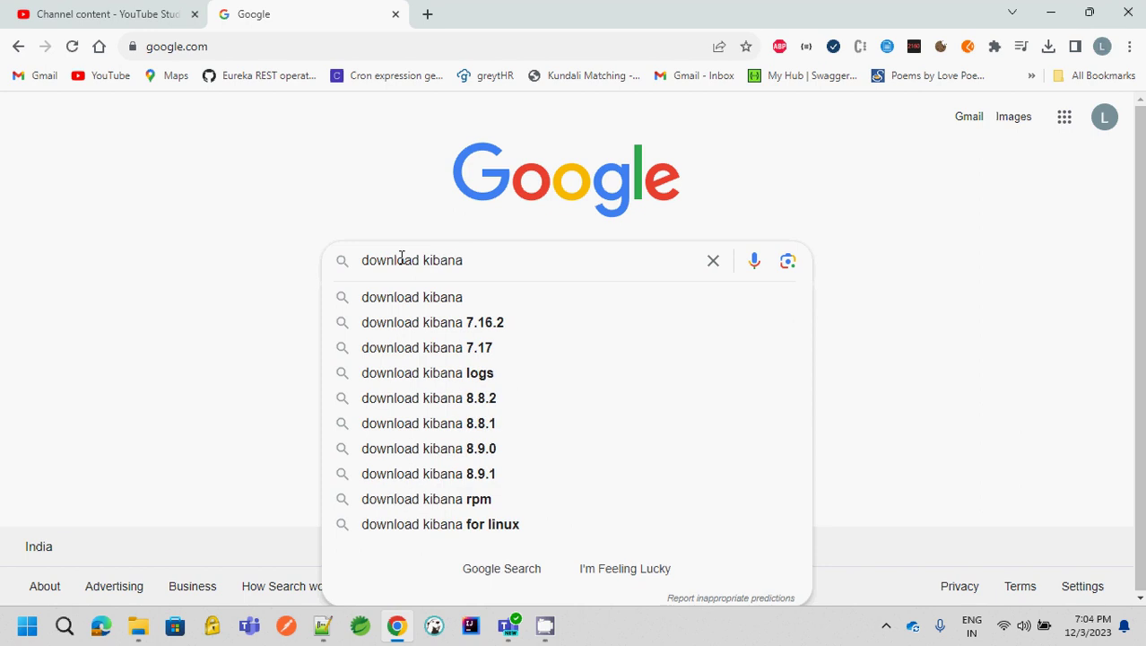
type(" for windows")
key("Return")
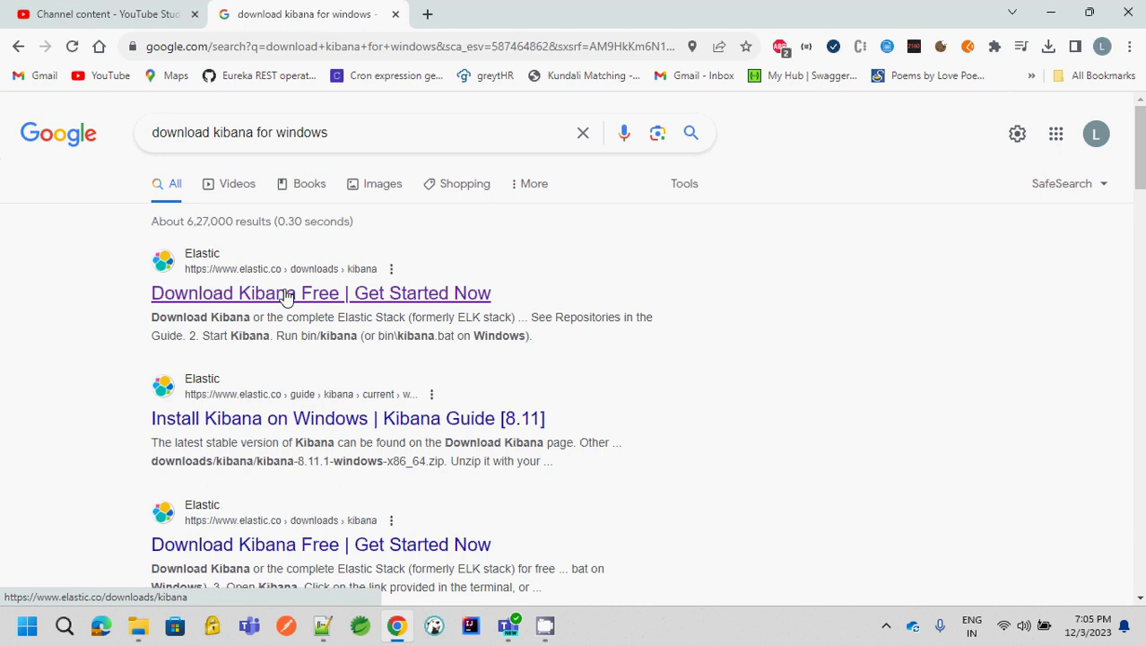
From the elastic.co Download Kibana page, download and save the Windows zip
left_click(286, 296)
scroll(609, 335, "down", 1)
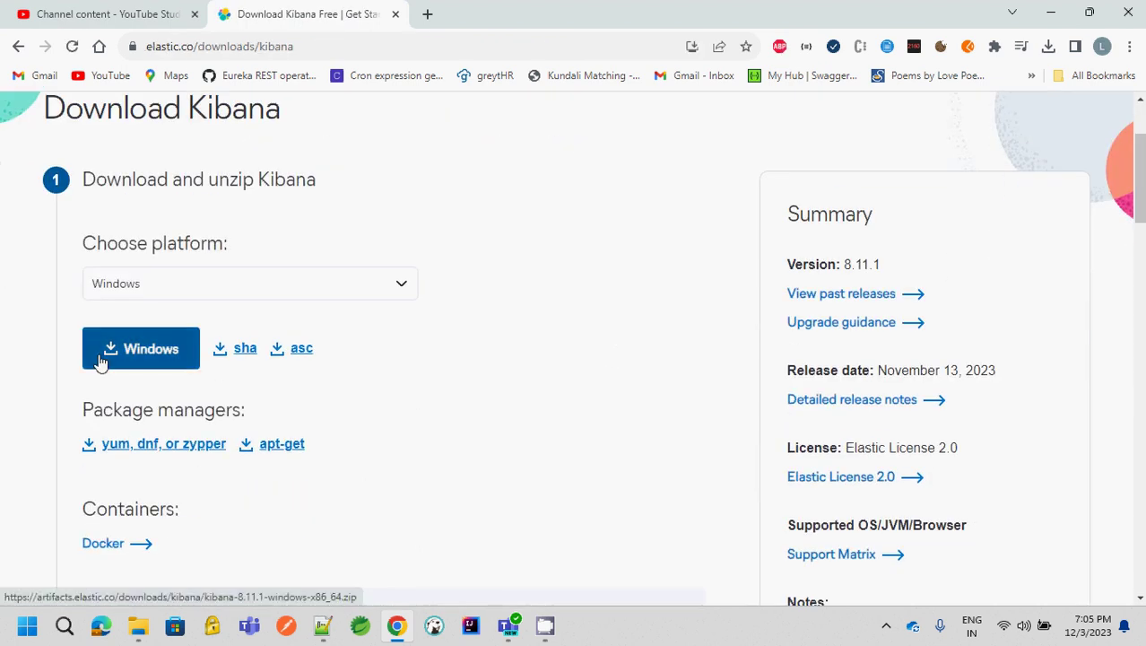
left_click(100, 359)
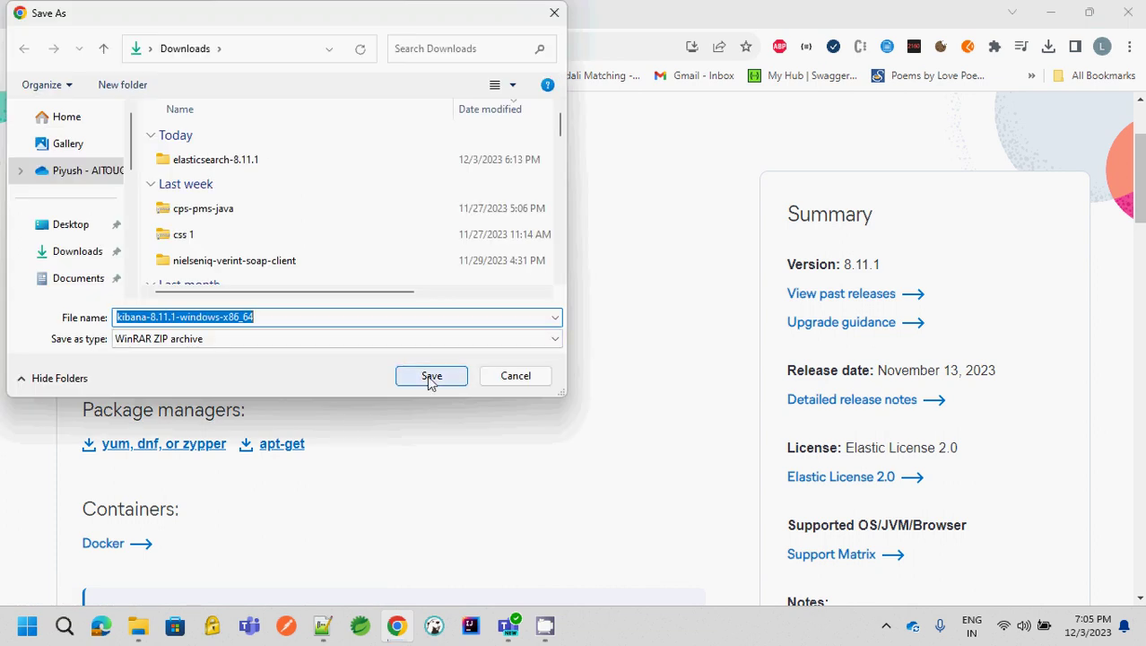
left_click(430, 378)
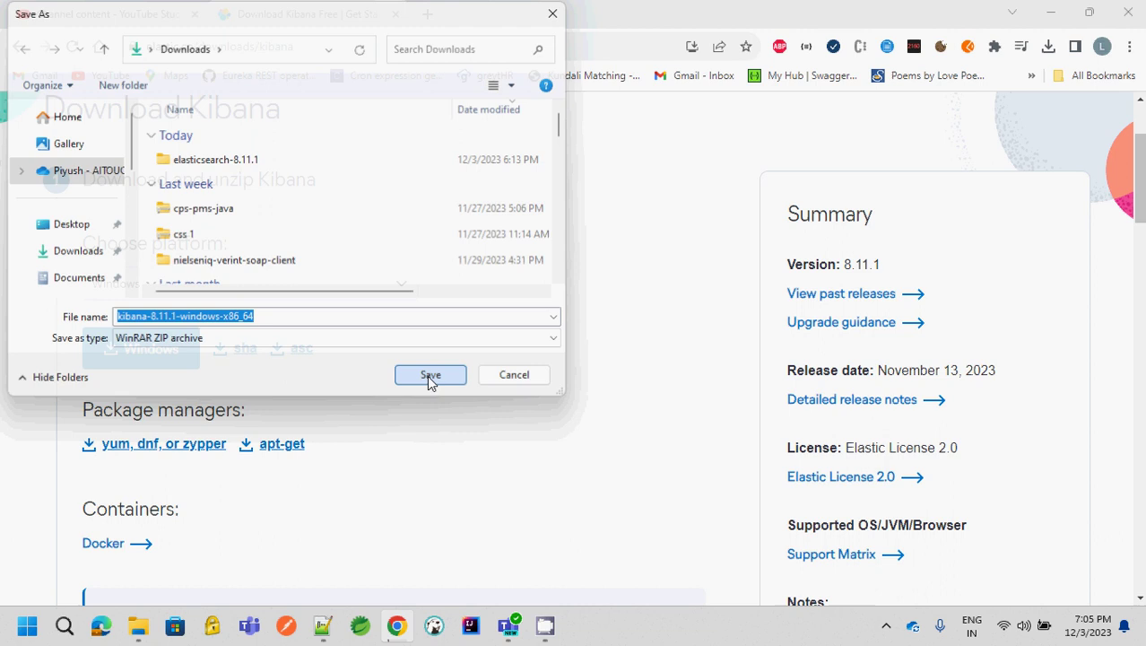
Watch kibana-8.11.1-windows-x86_64.zip (428 MB) finish in Chrome's Downloads list
key("ctrl+j")
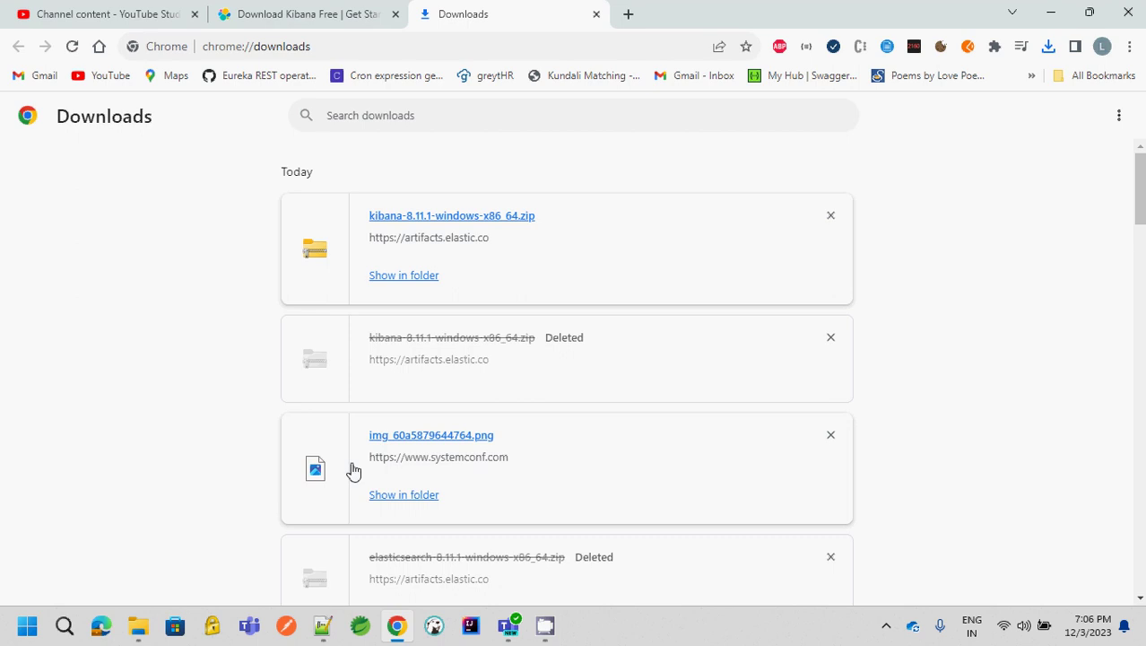
Extract kibana-8.11.1-windows-x86_64.zip with WinRAR's Extract Here in the Downloads folder
mouse_move(139, 634)
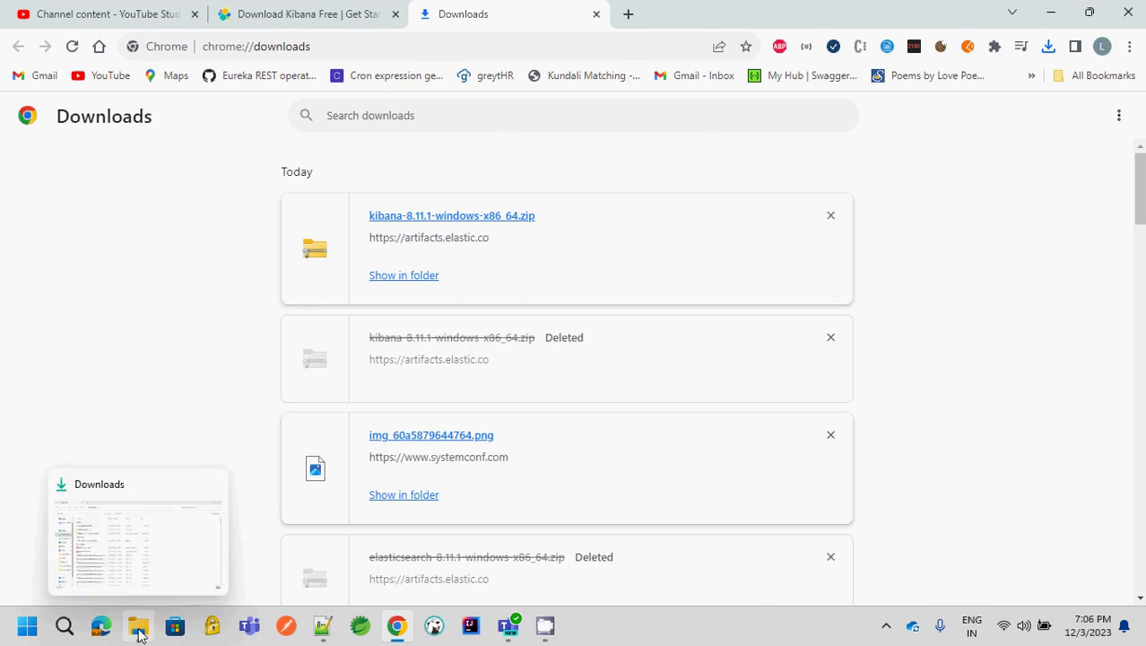
left_click(139, 634)
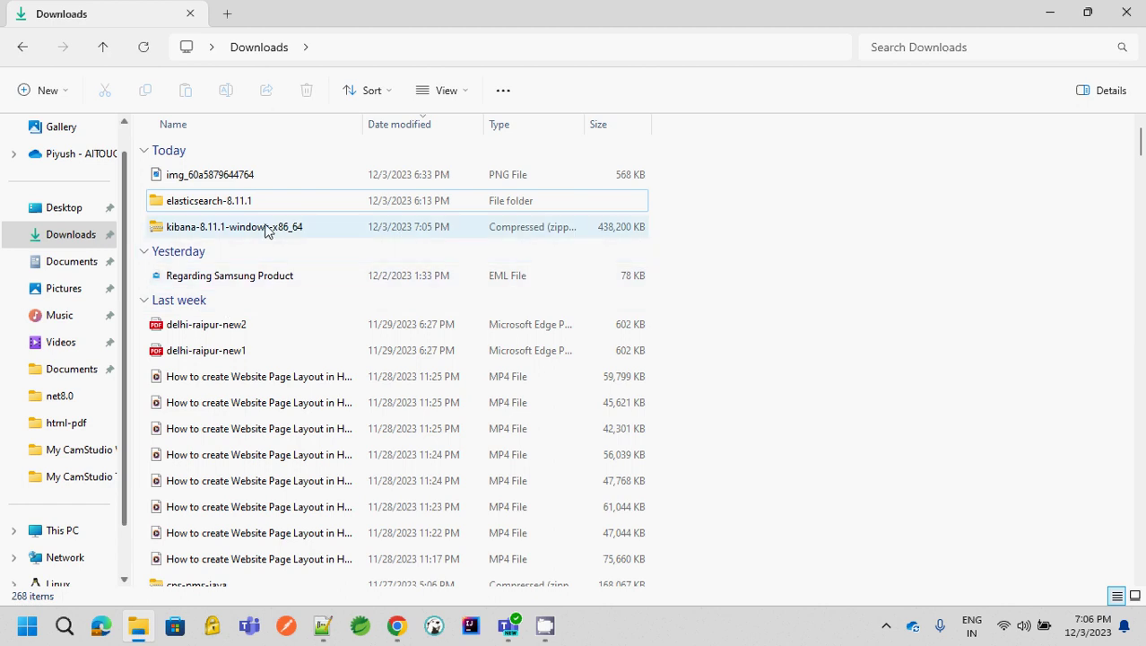
left_click(266, 228)
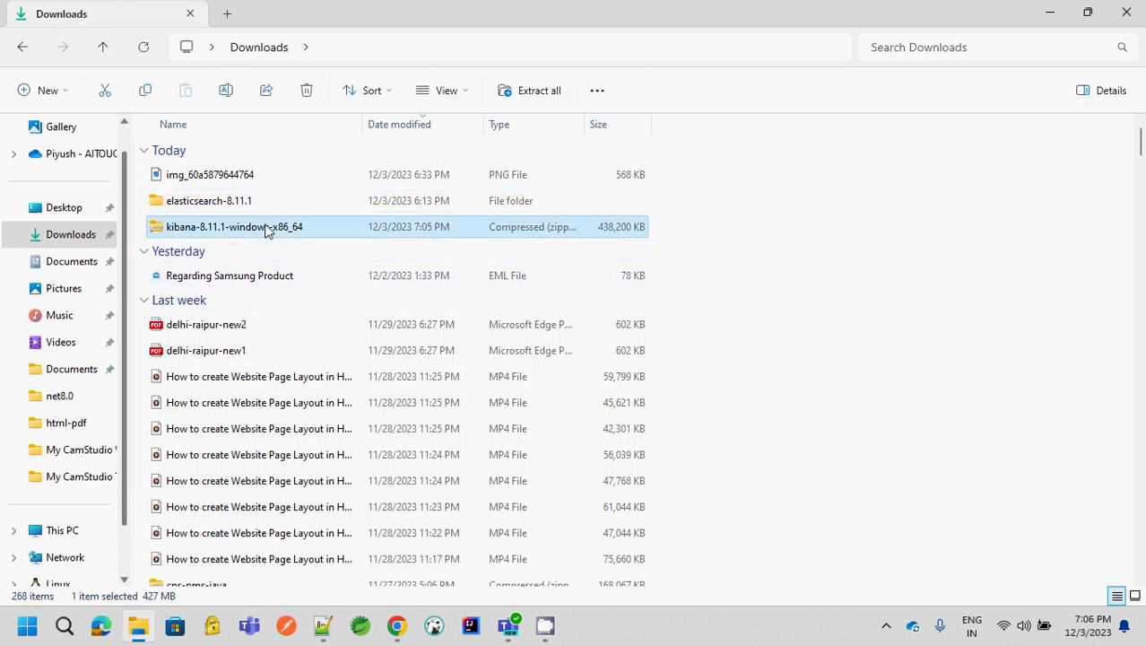
right_click(267, 228)
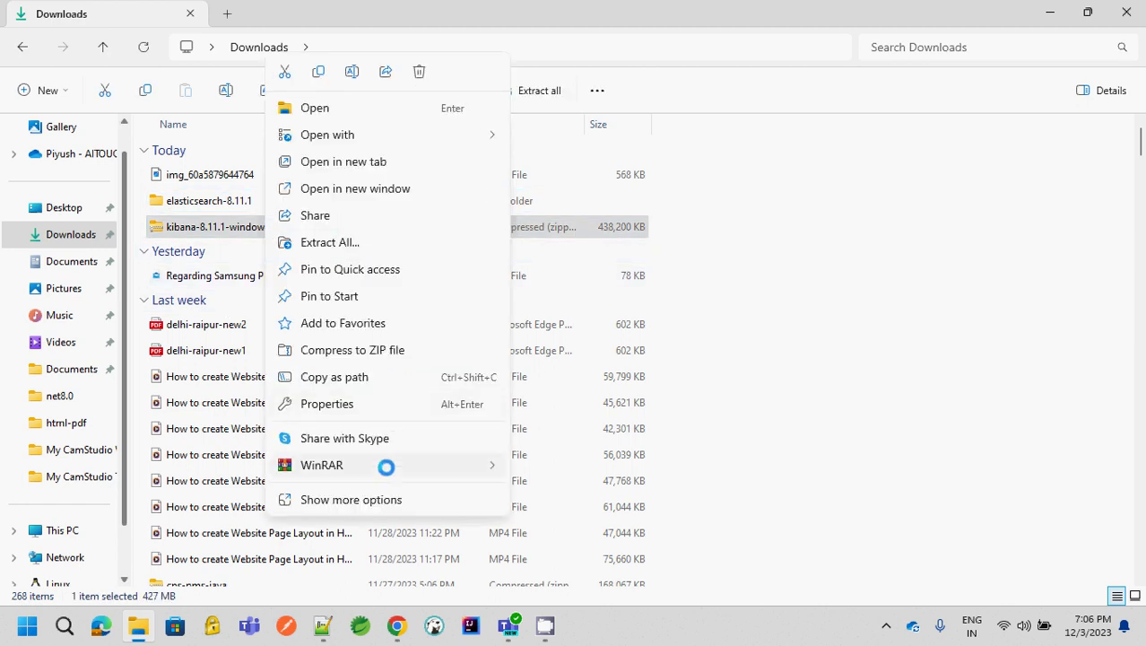
mouse_move(386, 466)
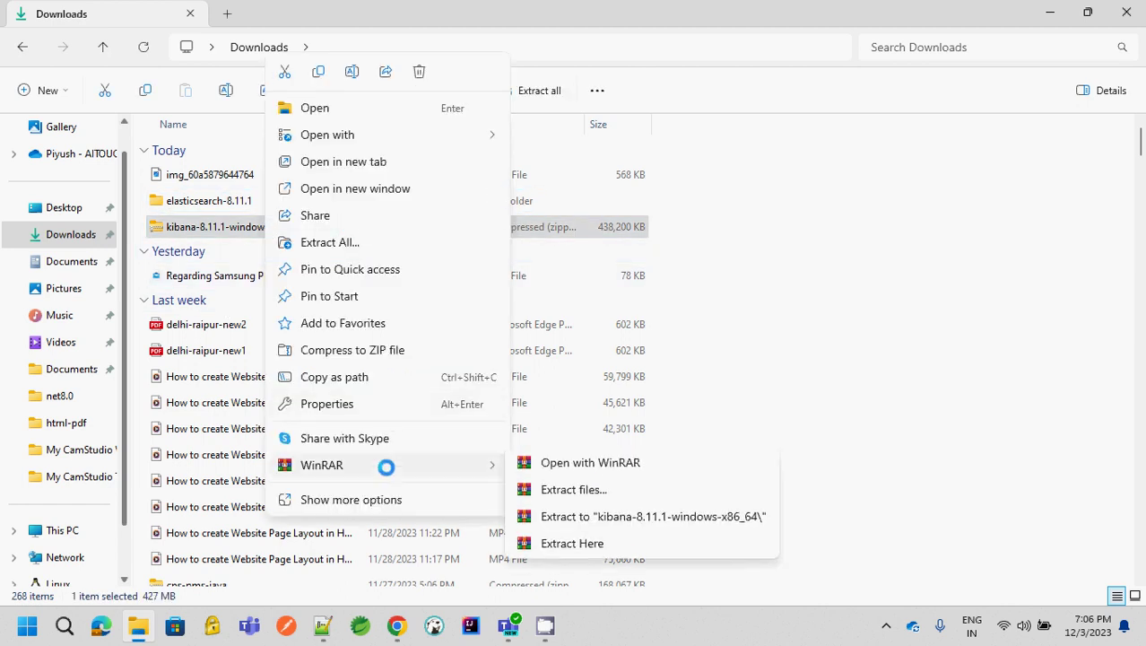
left_click(617, 547)
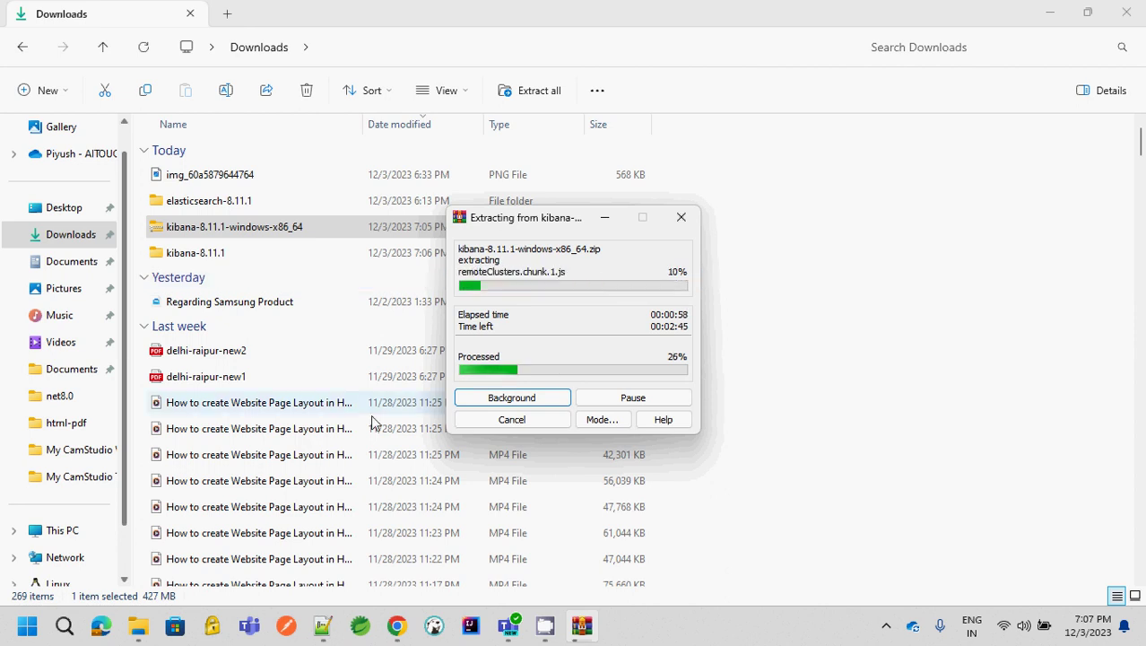
Show the YouTube Studio Dashboard in Chrome and check the 95-subscriber count
left_click(402, 631)
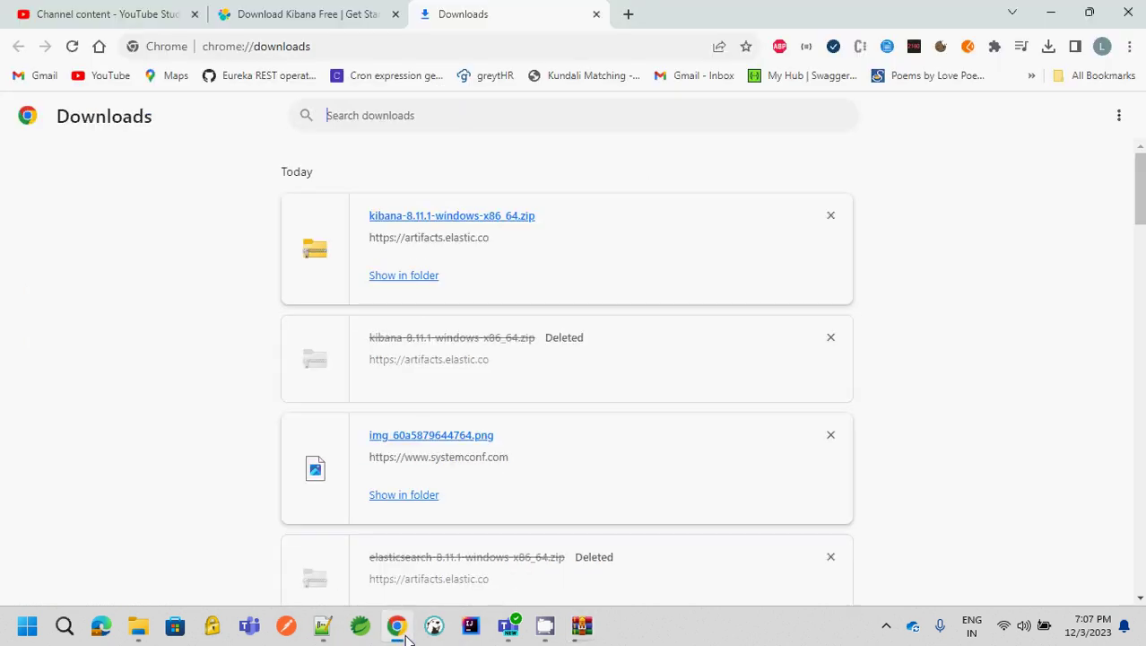
left_click(171, 11)
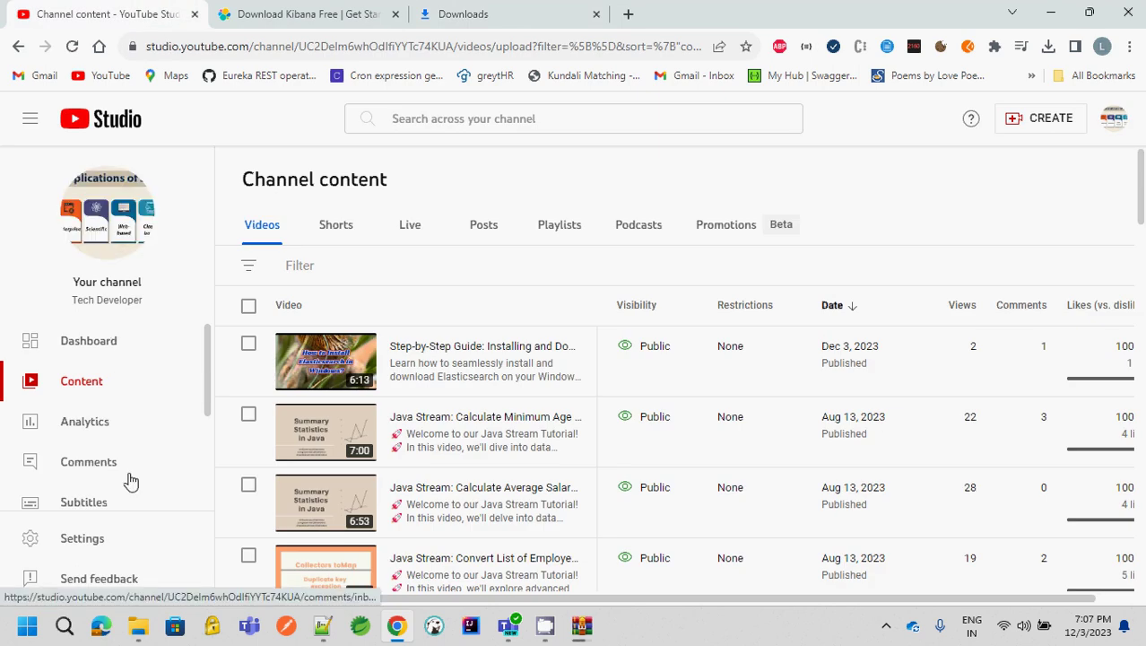
scroll(129, 478, "down", 2)
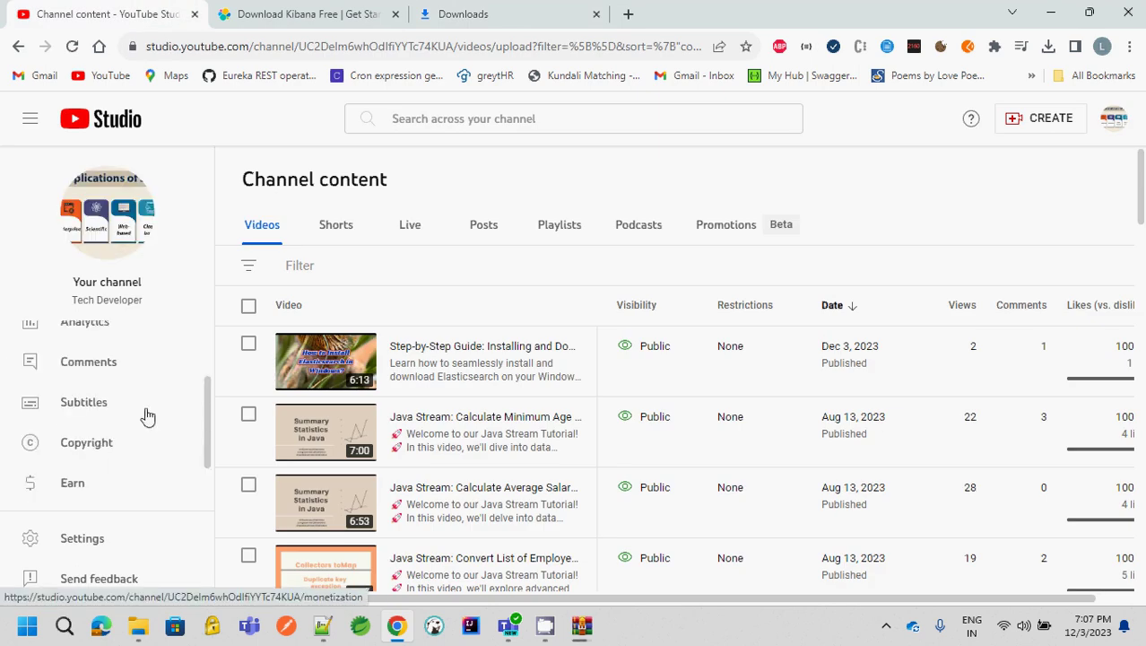
scroll(97, 333, "up", 2)
left_click(98, 336)
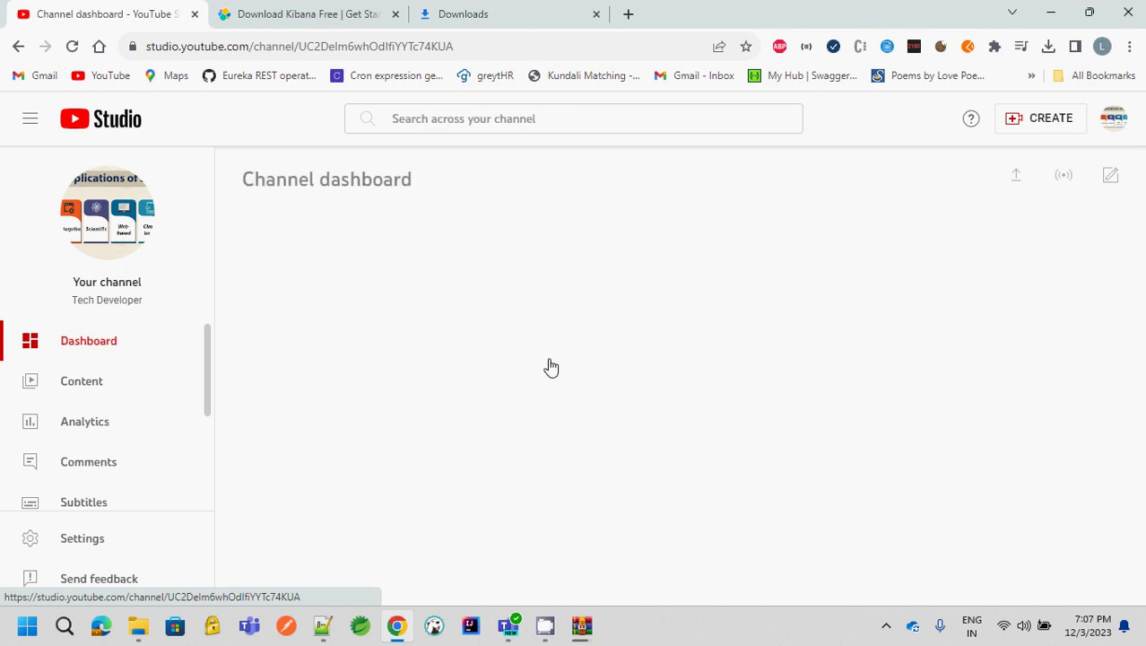
double_click(568, 289)
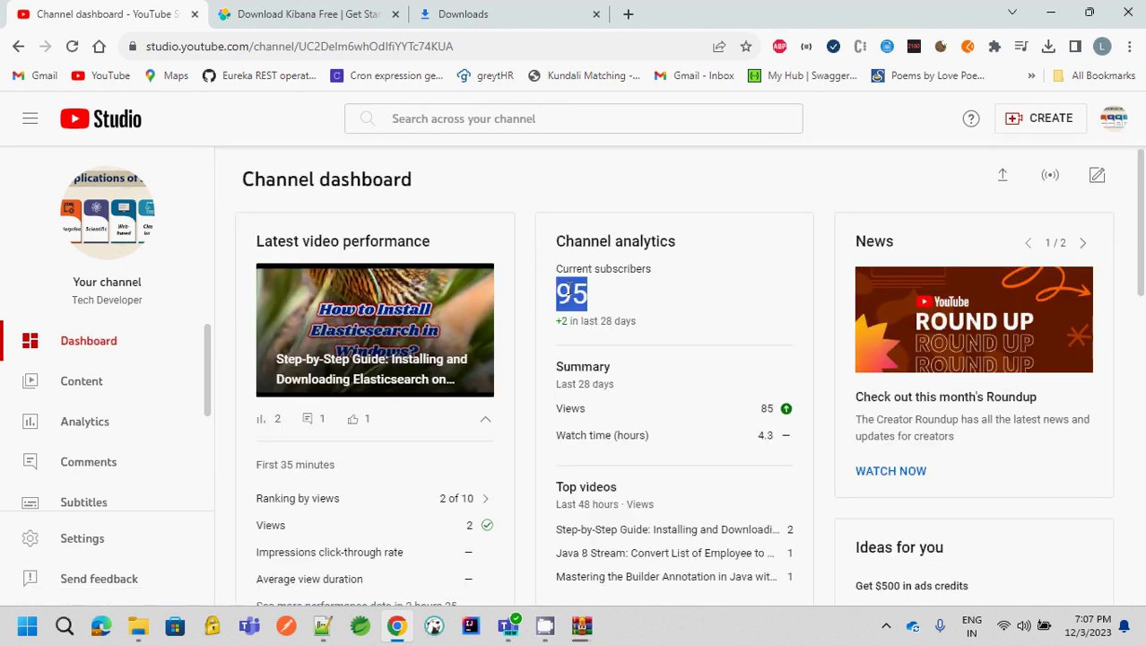
left_click(569, 288)
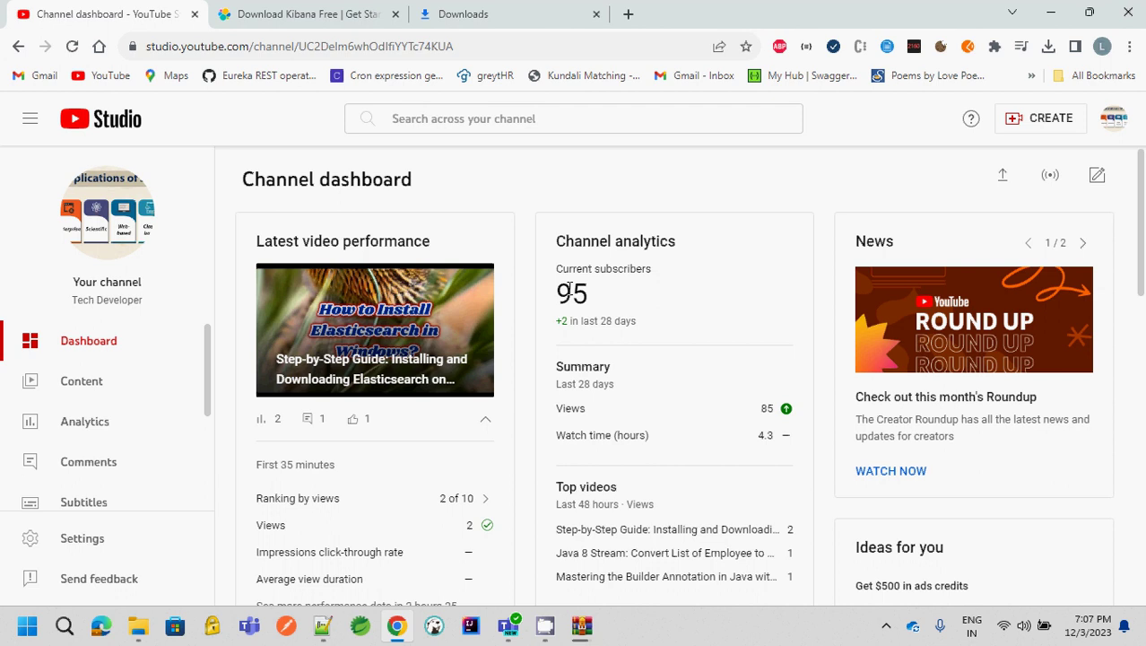
Open the YouTube gaming channel's About page in a new tab
left_click(628, 13)
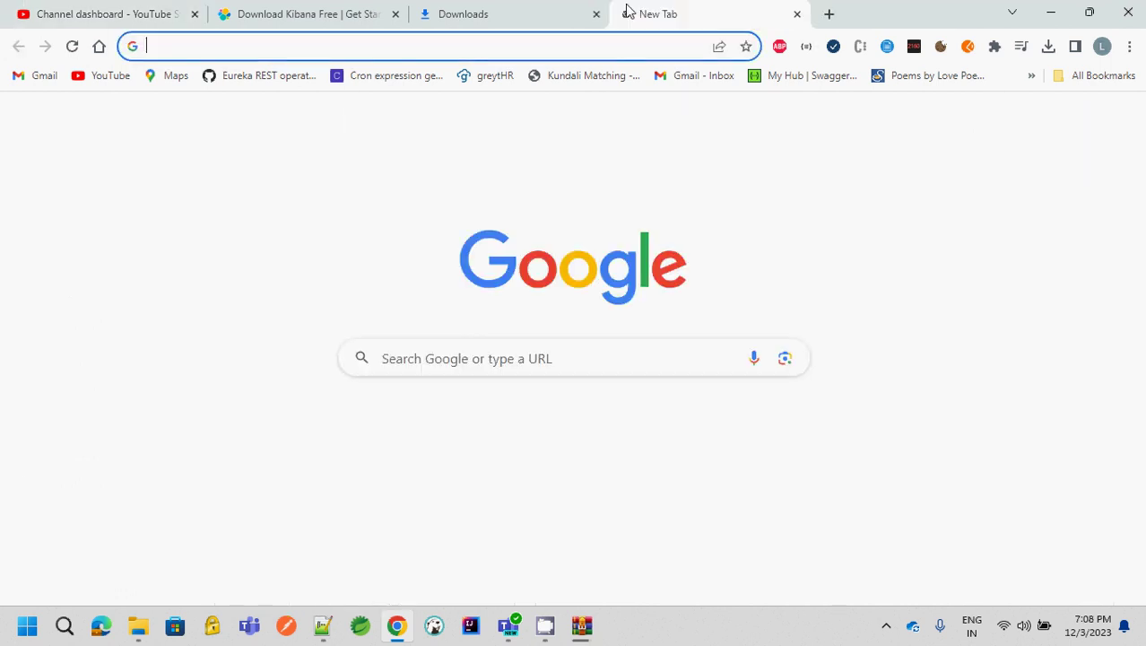
type("y")
key("Right")
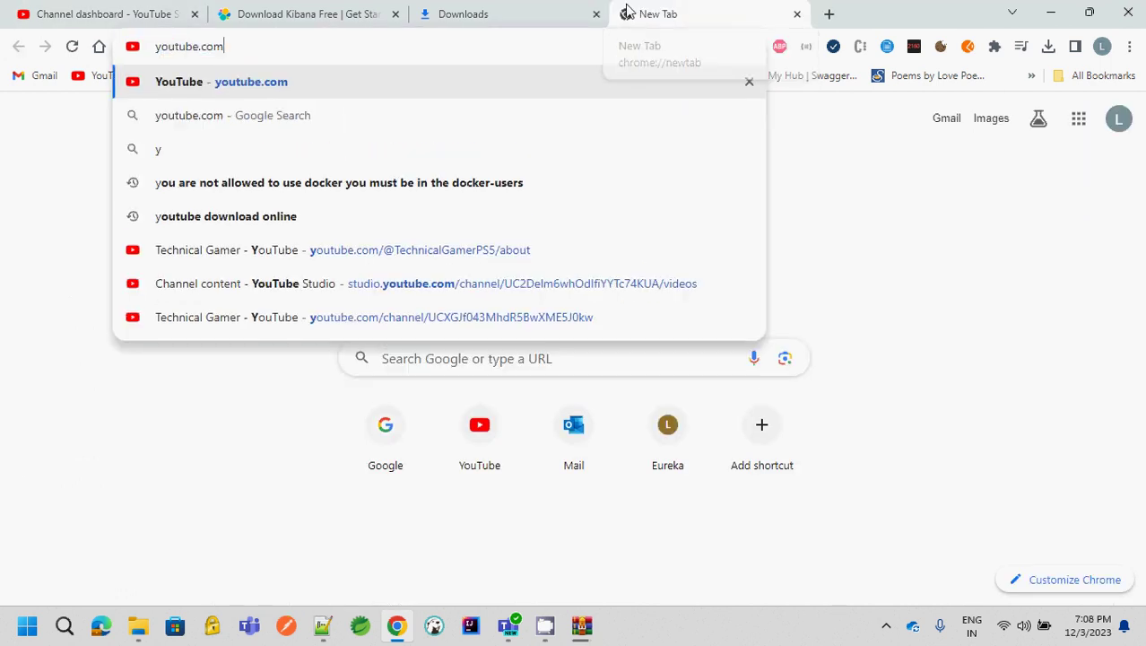
type("/")
key("Down")
key("Down")
key("Down")
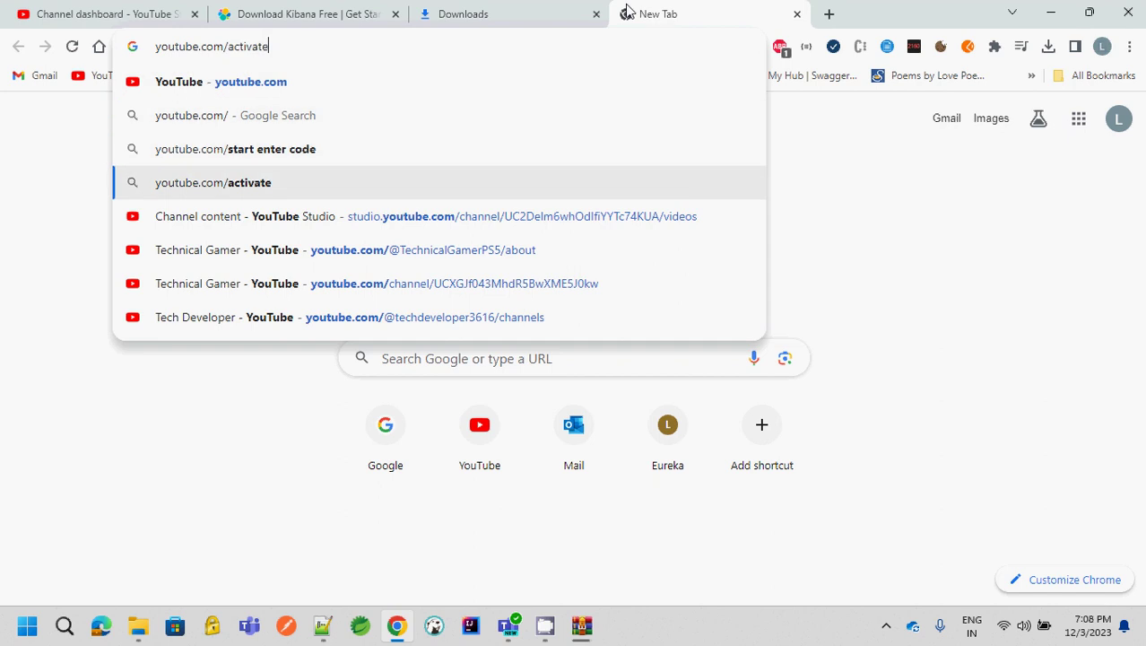
key("Up")
key("Up")
key("Down")
key("Down")
key("Down")
key("Down")
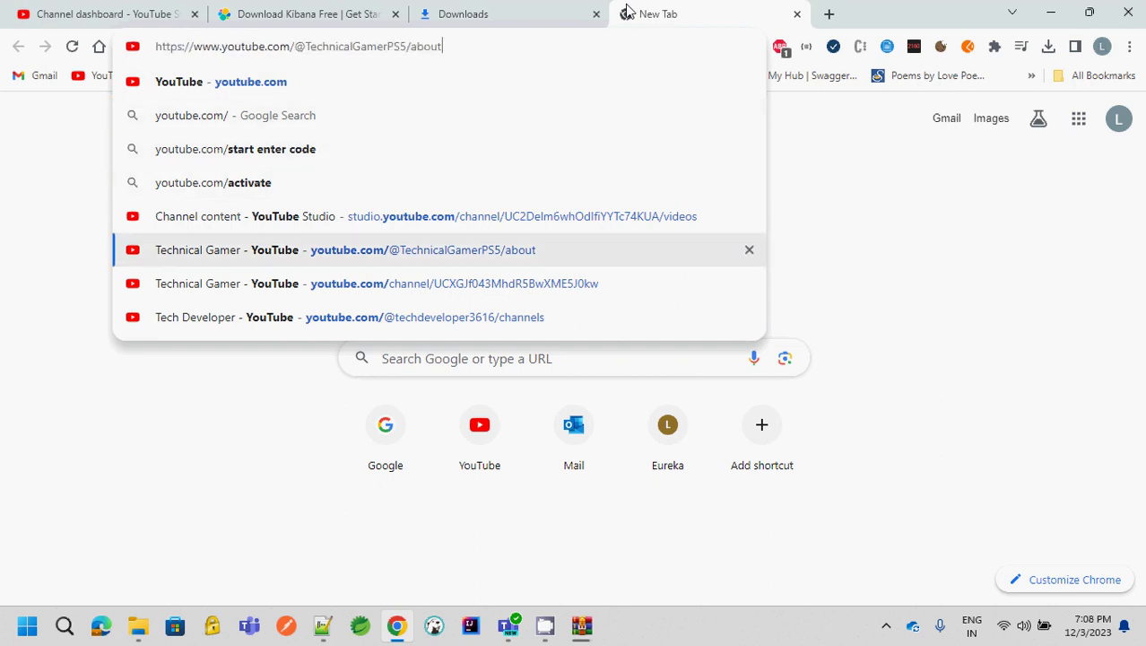
key("Return")
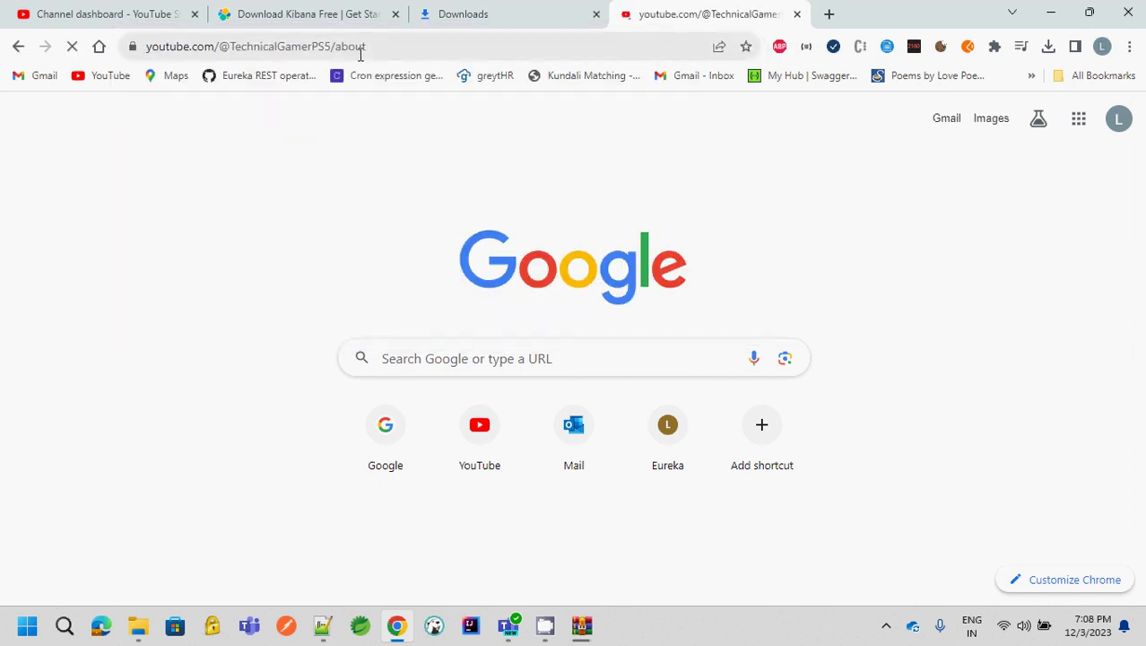
left_click(361, 51)
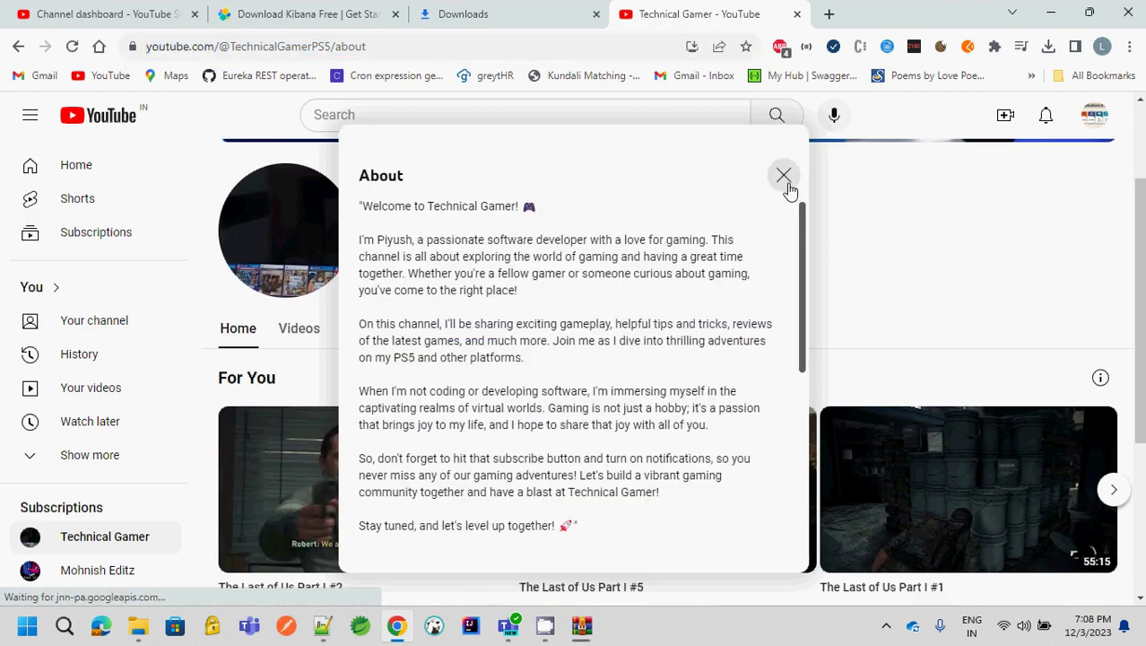
Dismiss the About description, close the channel tab, and restore the WinRAR extraction window
left_click(785, 179)
scroll(835, 241, "down", 2)
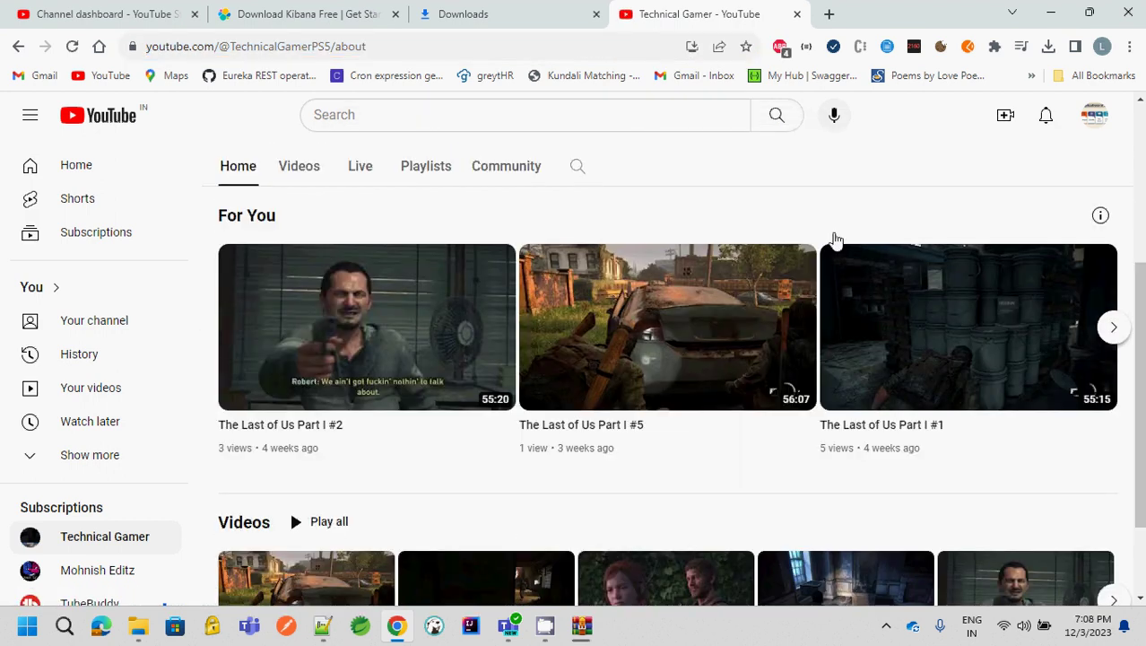
scroll(835, 241, "down", 2)
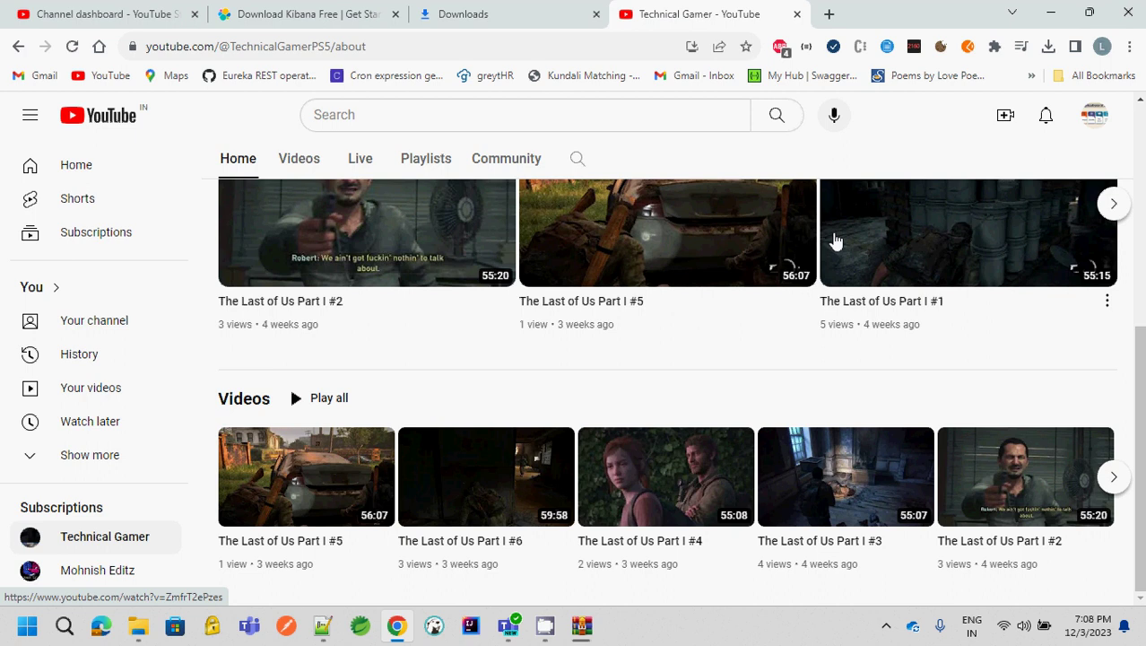
scroll(835, 240, "up", 4)
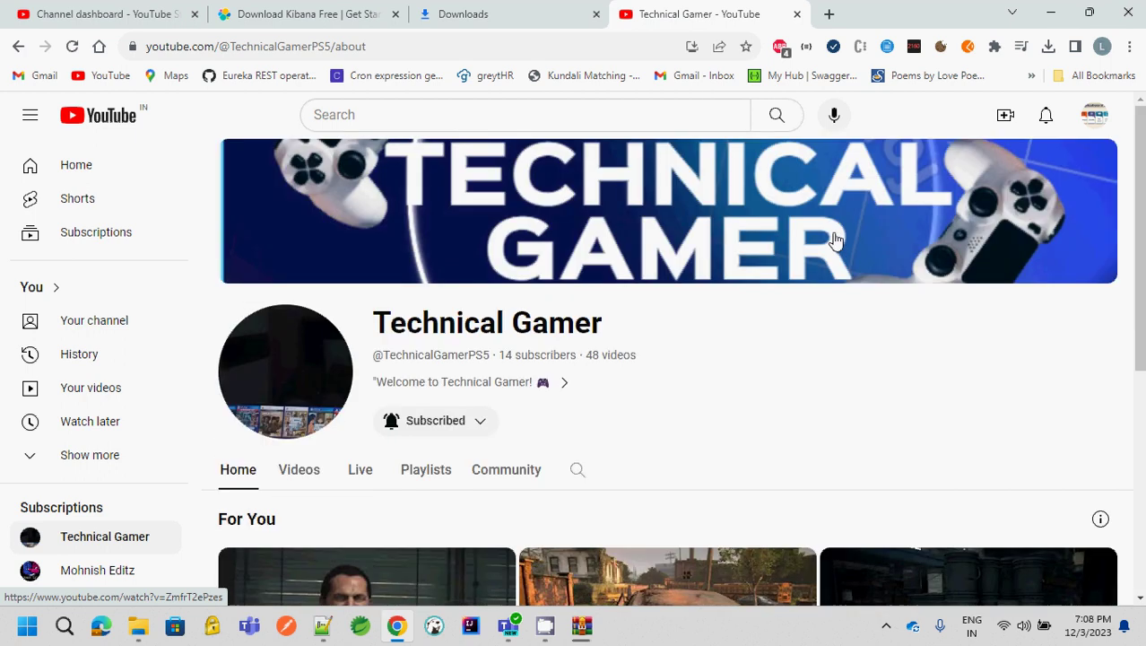
left_click(488, 52)
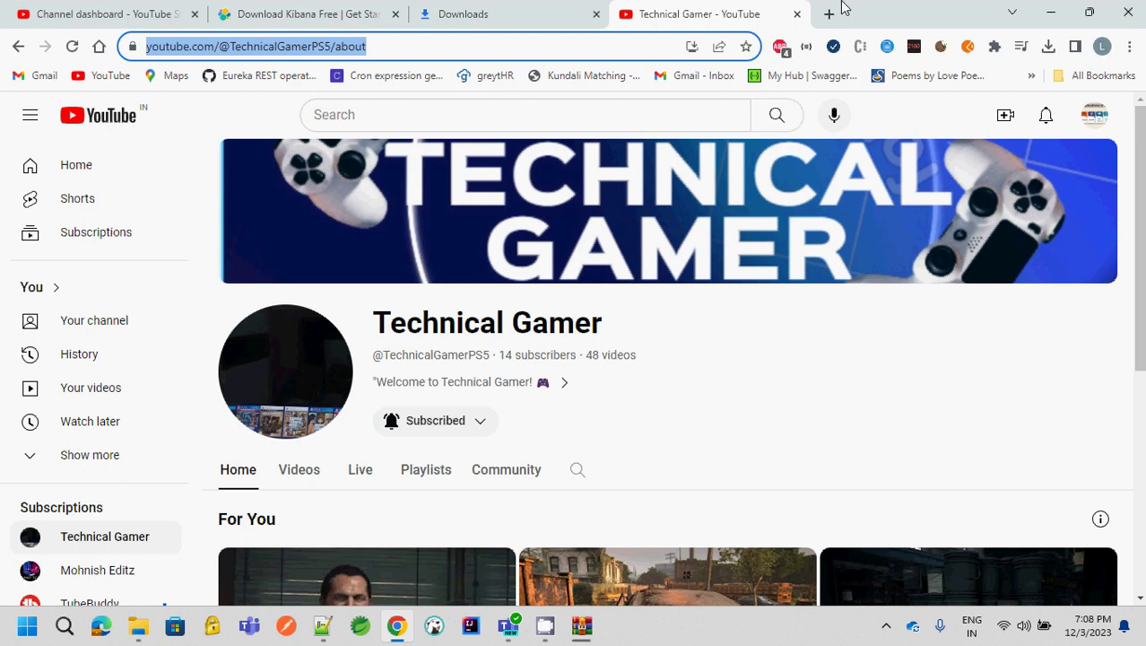
left_click(797, 14)
left_click(581, 625)
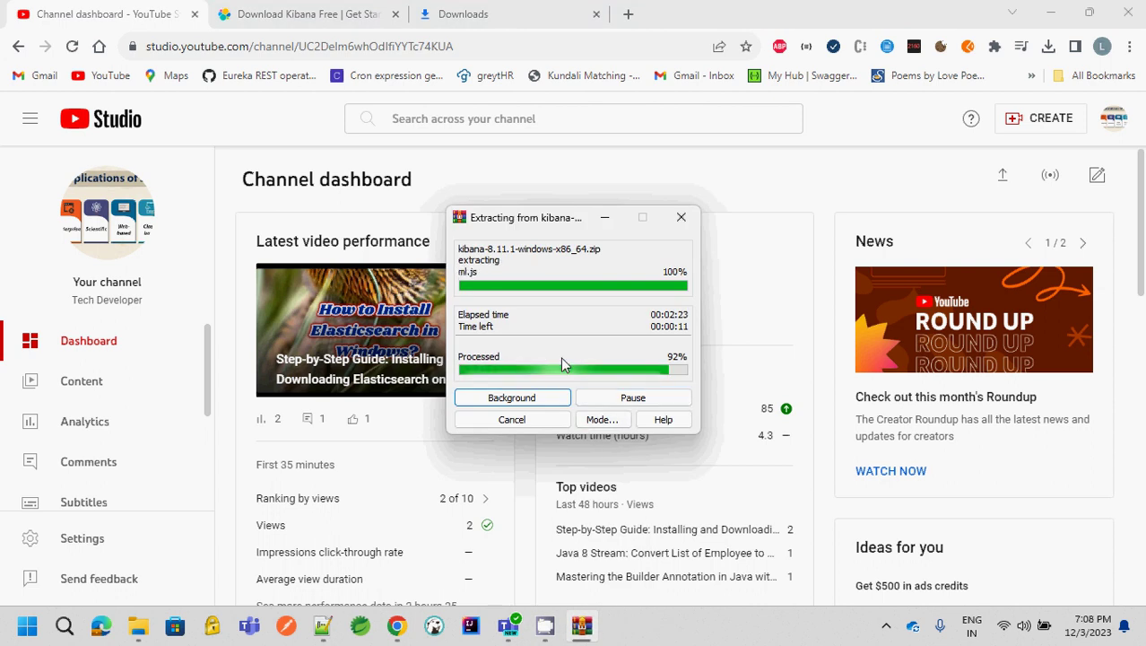
Confirm extraction finished by viewing the kibana-8.11.1 folder, then return to Downloads
left_click(141, 631)
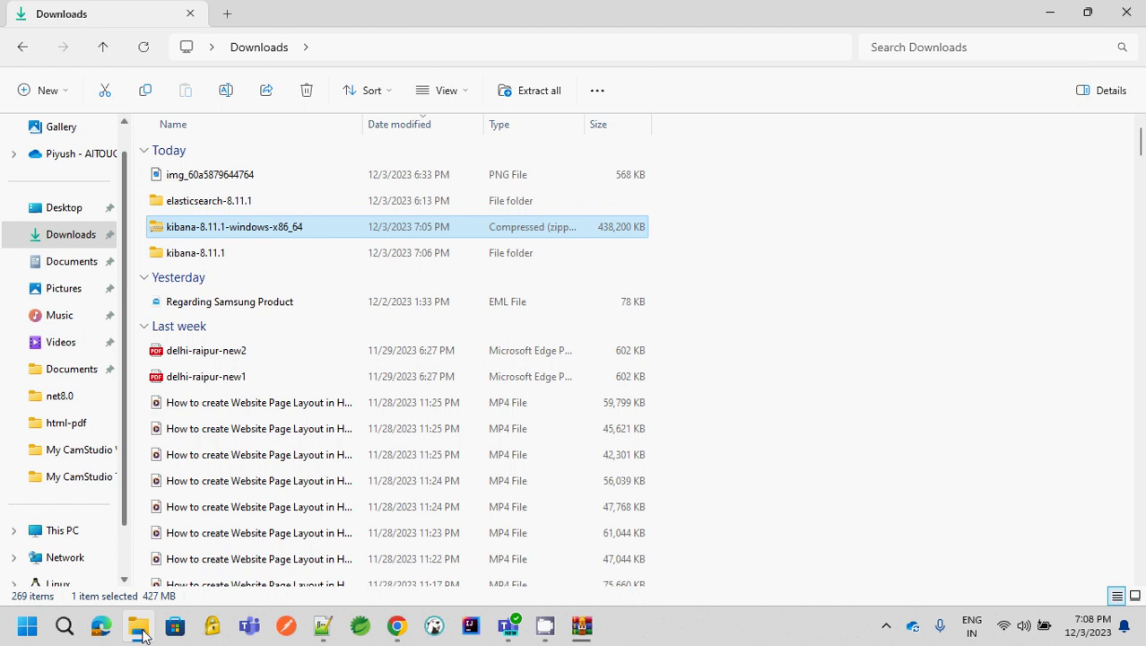
left_click(582, 625)
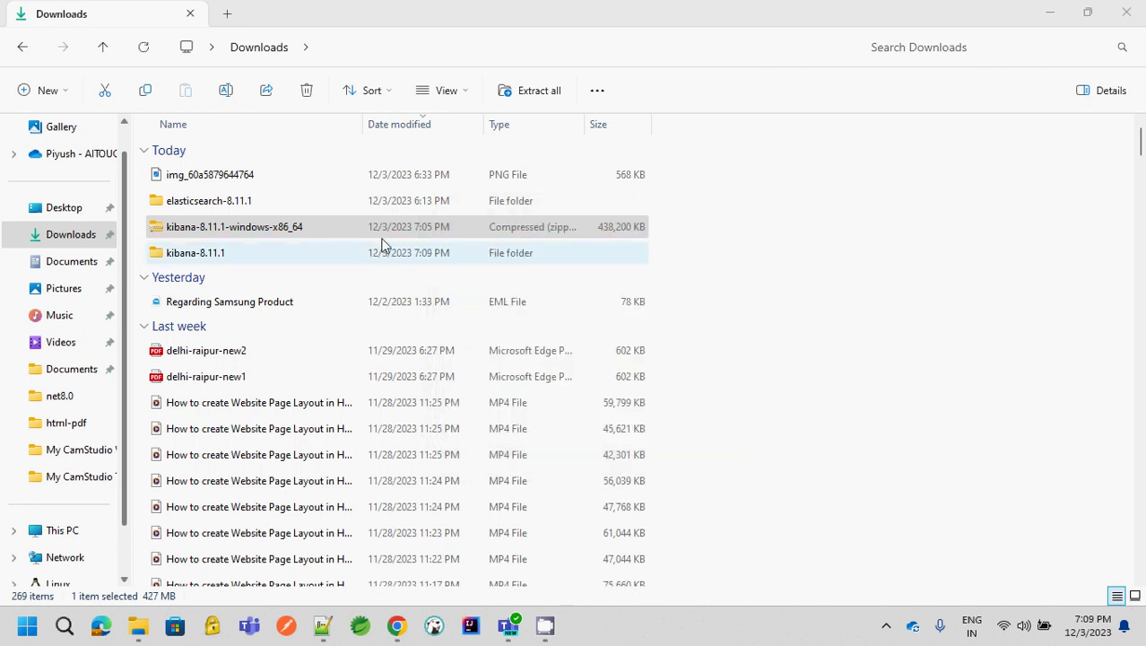
double_click(285, 255)
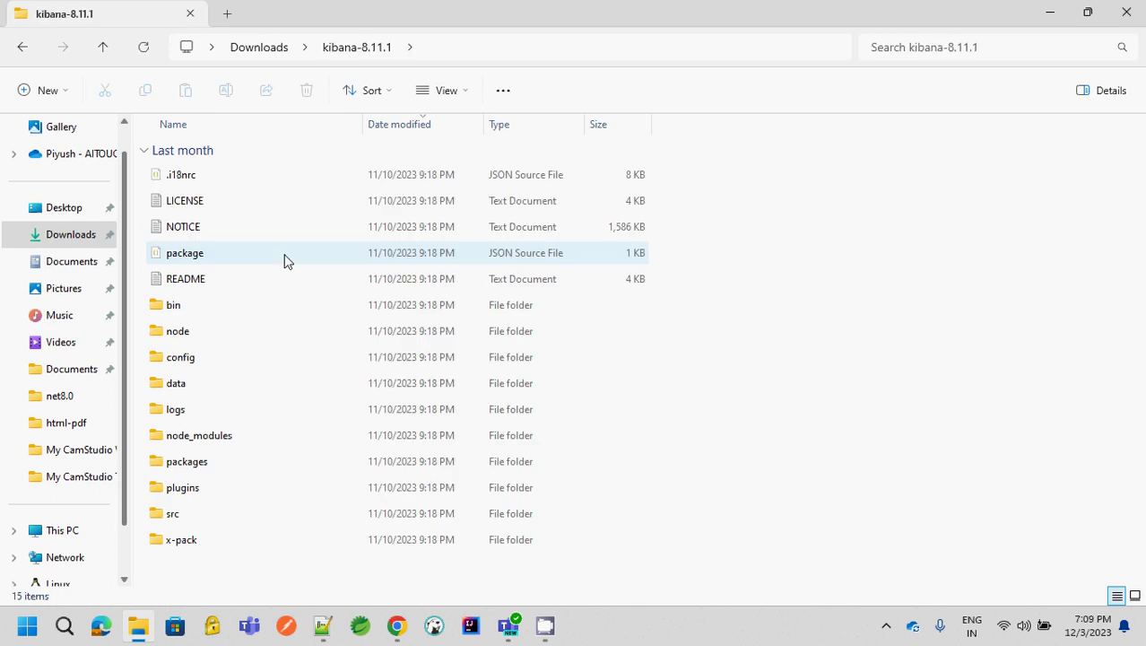
key("Down")
key("Down")
key("Down")
key("Down")
key("Down")
key("Down")
key("Down")
key("Down")
key("Down")
key("Down")
key("Down")
key("Down")
key("Down")
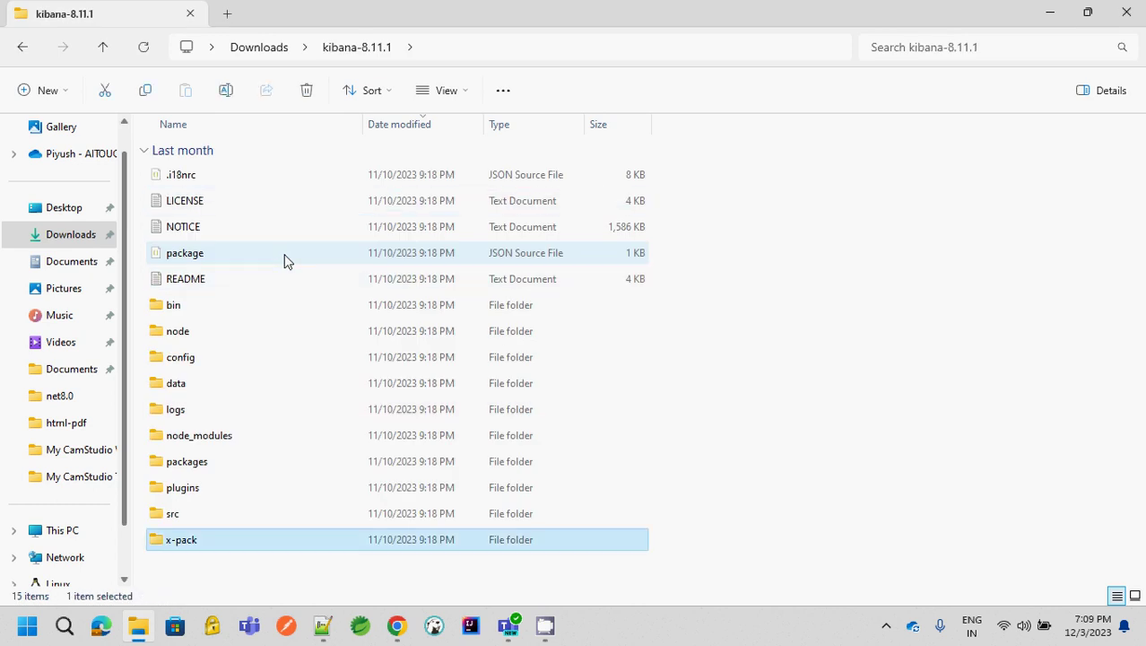
key("BackSpace")
Go into elasticsearch-8.11.1\bin and select the address bar
key("Up")
key("Up")
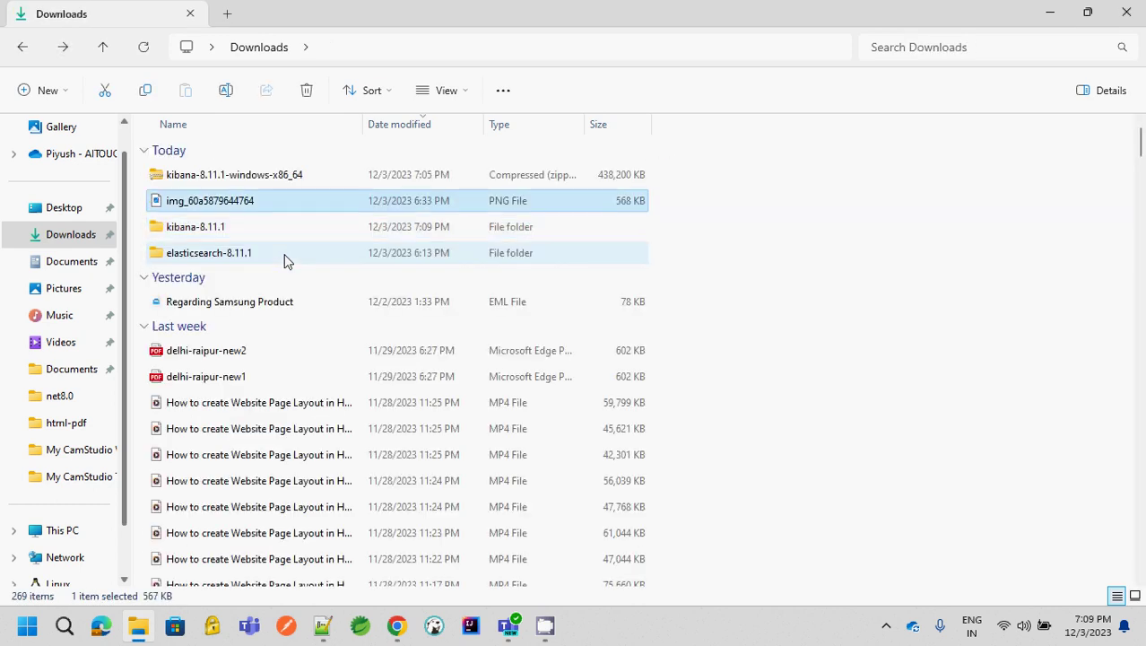
key("Down")
key("Down")
key("Down")
key("Return")
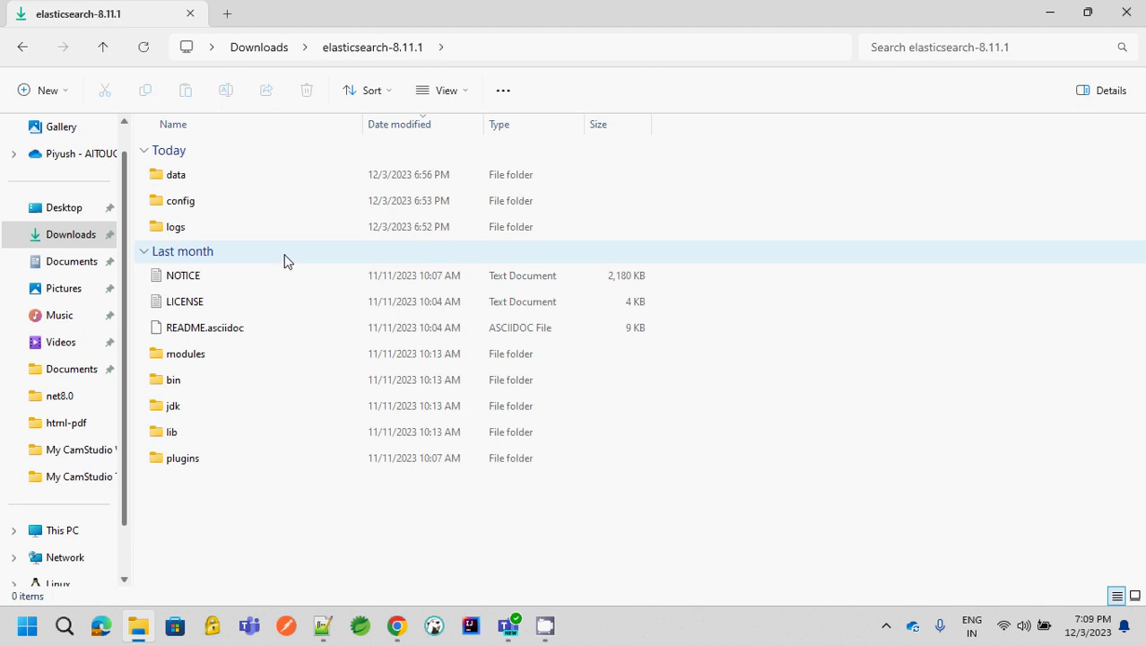
key("Down")
key("Down")
key("Down")
key("Down")
key("Down")
key("Down")
key("Down")
key("Down")
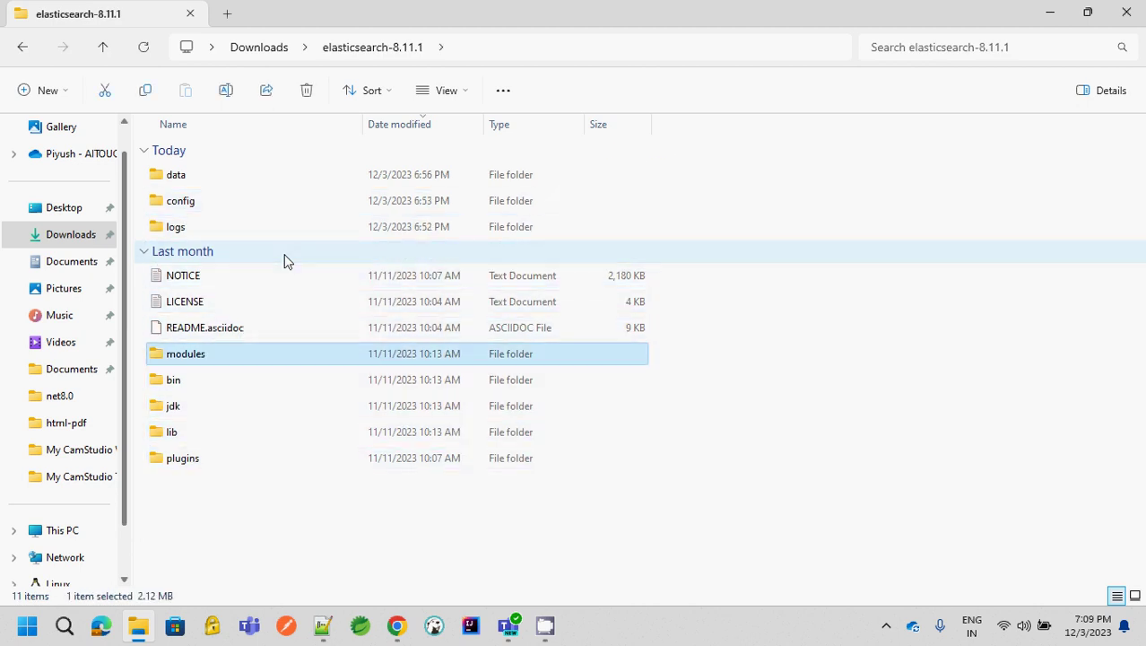
key("Return")
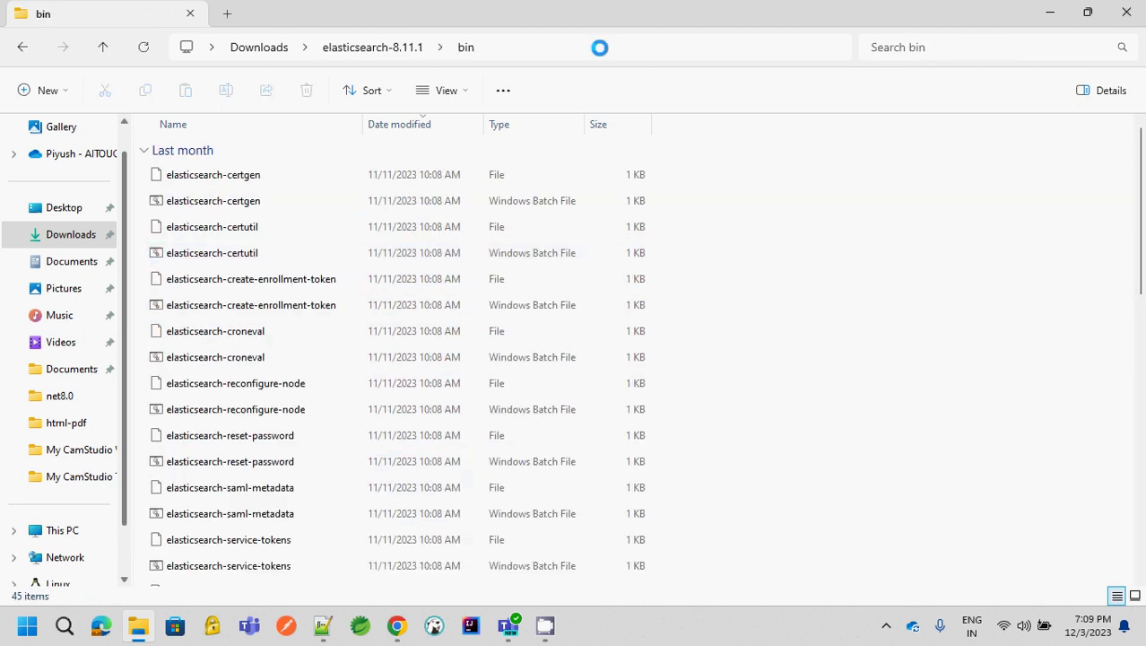
left_click(600, 47)
Open cmd in elasticsearch-8.11.1\bin, maximize it, and run elasticsearch until health is GREEN
type("cmd")
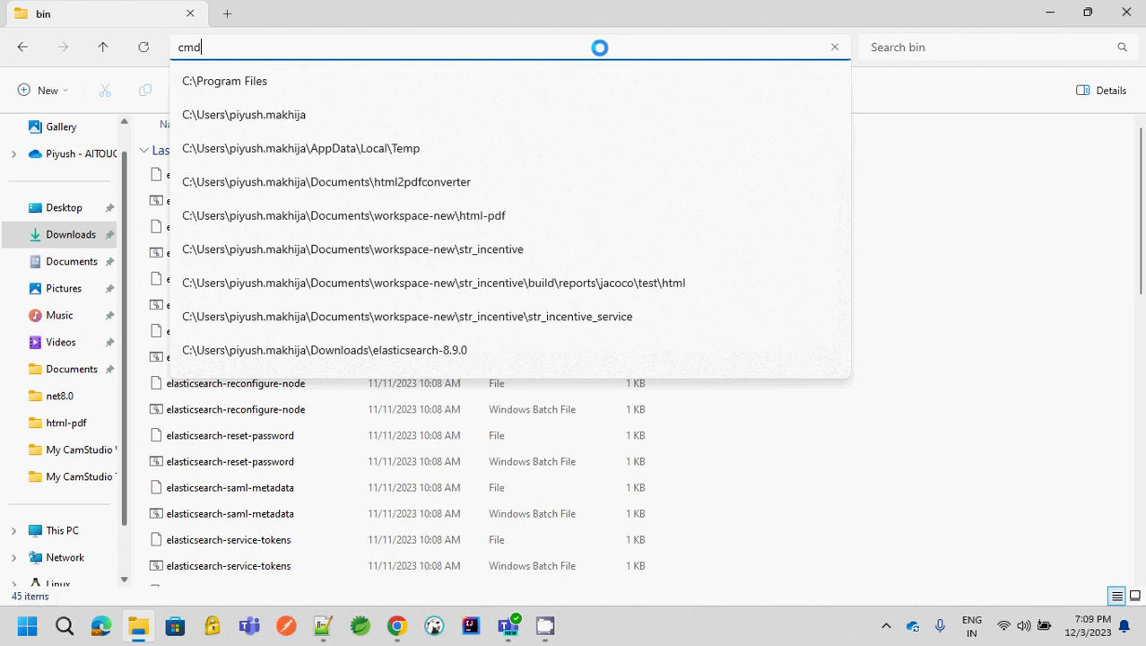
key("Return")
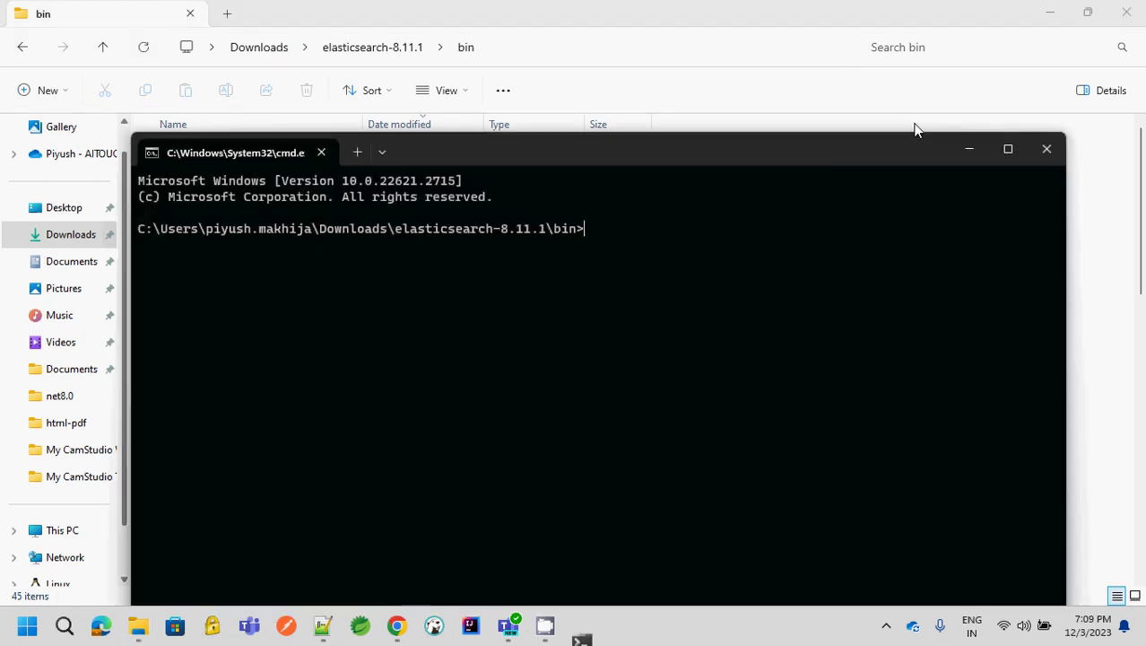
left_click(996, 143)
type("elasticsearch")
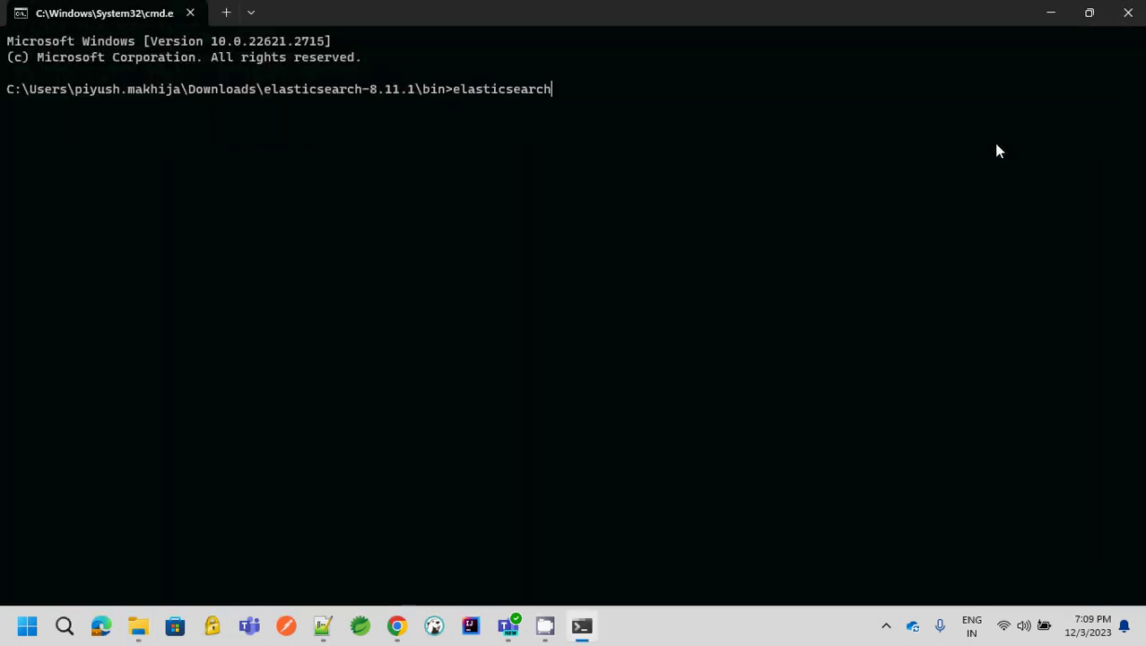
key("Return")
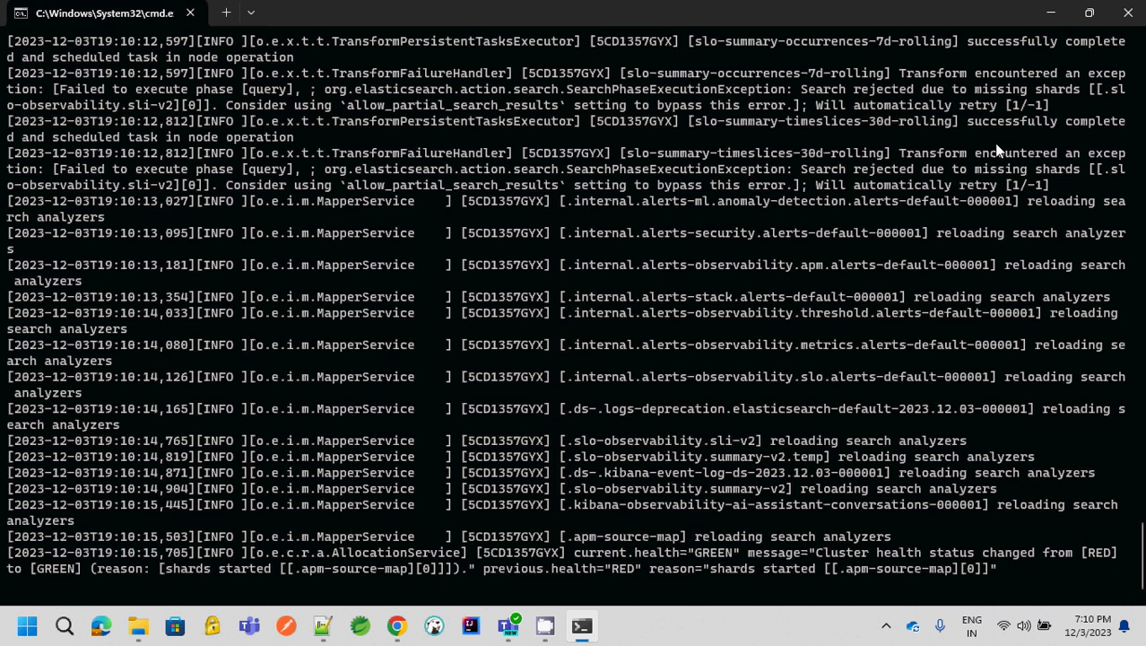
key("alt+Tab")
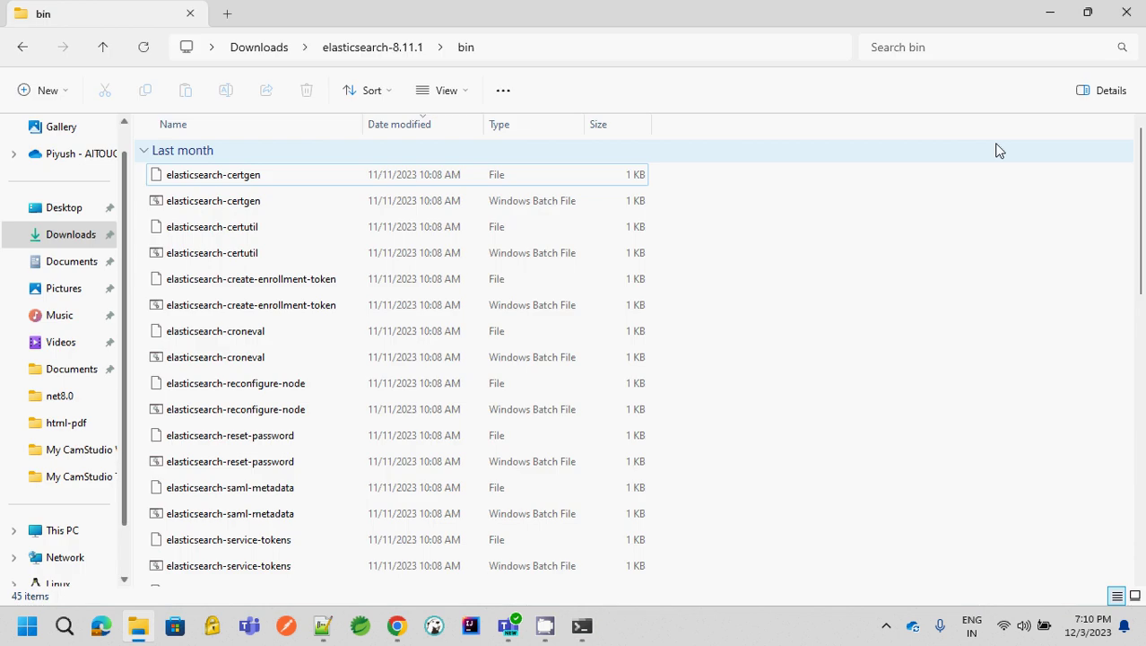
key("alt+Tab")
key("Tab")
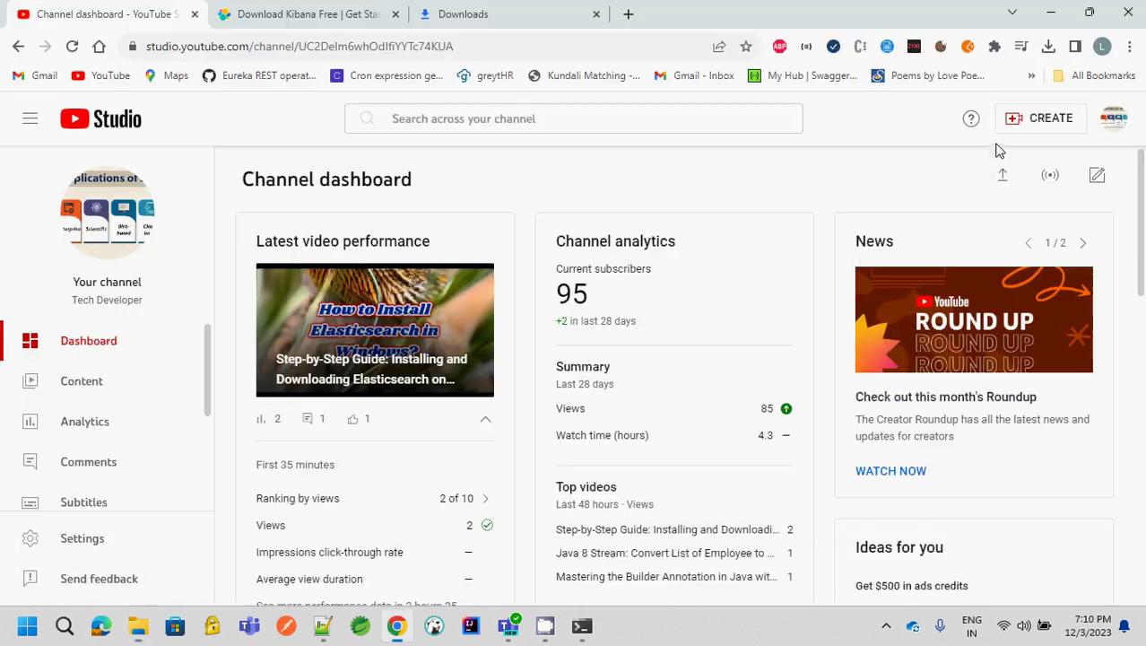
left_click(499, 10)
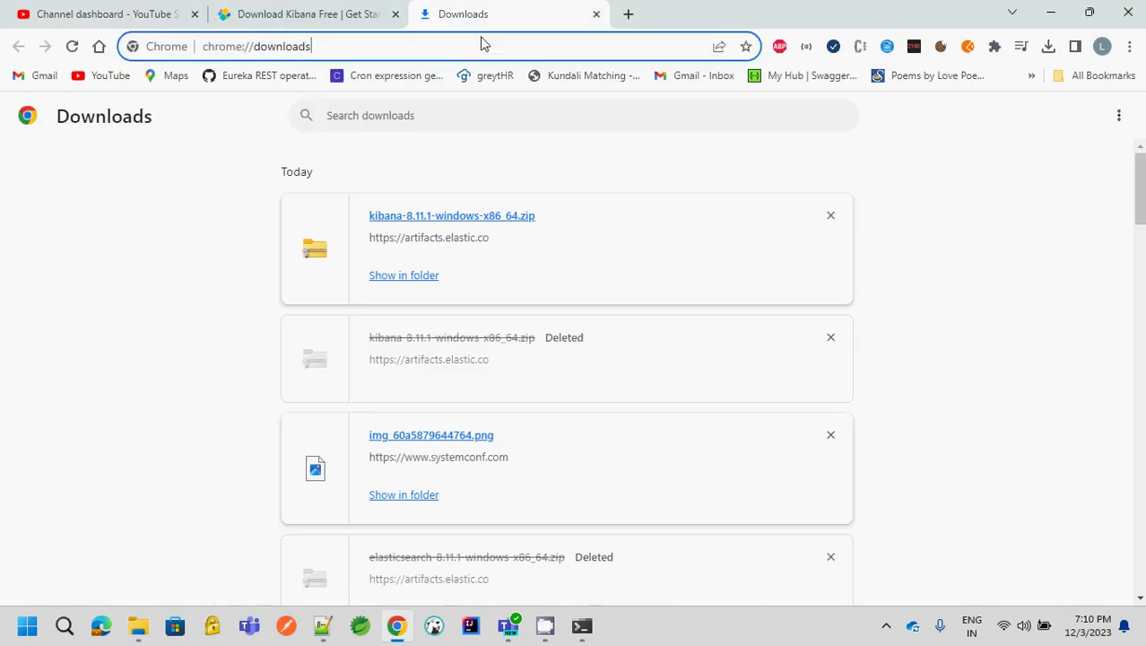
left_click(482, 41)
type("https://loca")
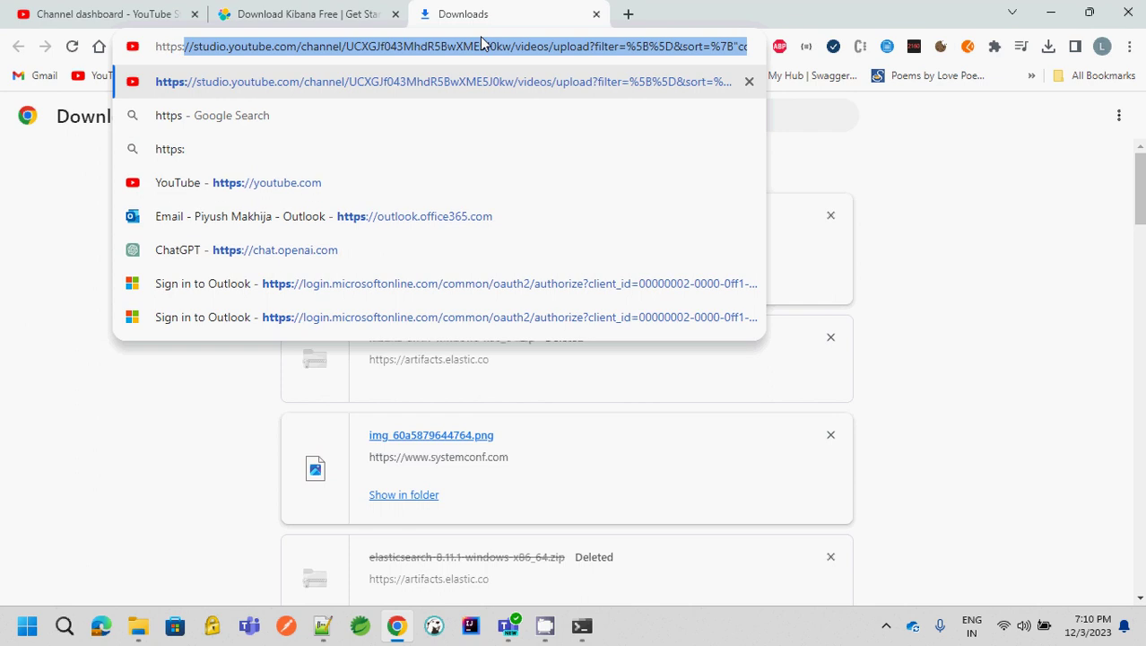
key("Down")
key("Down")
key("Down")
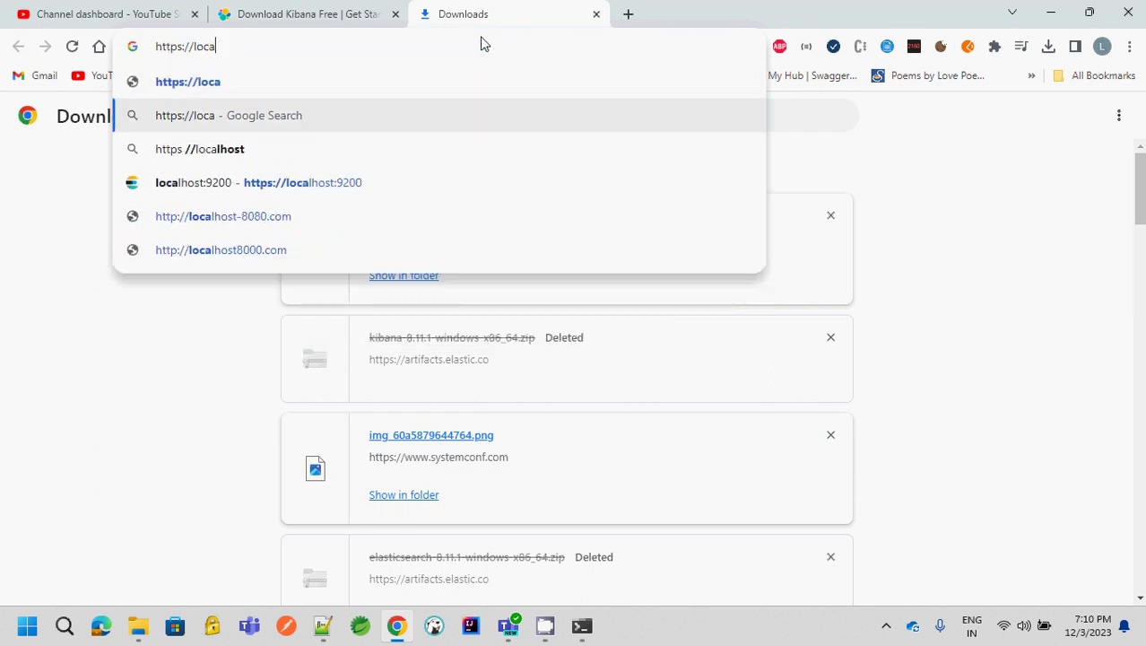
key("Return")
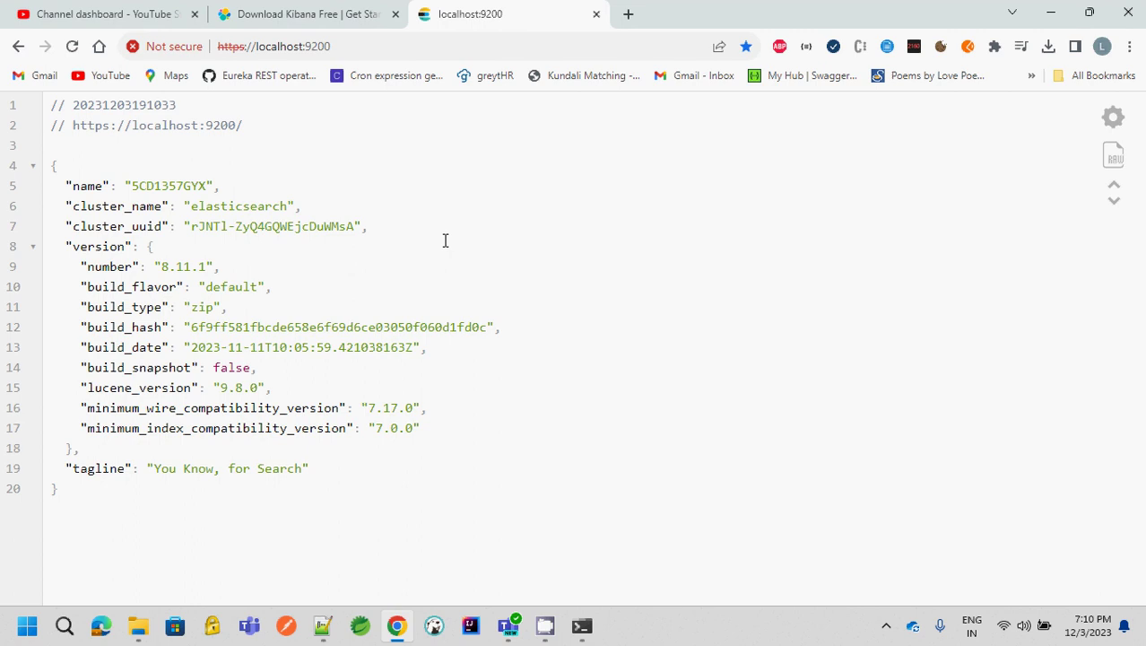
Review the Elasticsearch 8.11.1 cluster JSON, then return to the bin folder window
left_click_drag(343, 498, 245, 422)
left_click(245, 421)
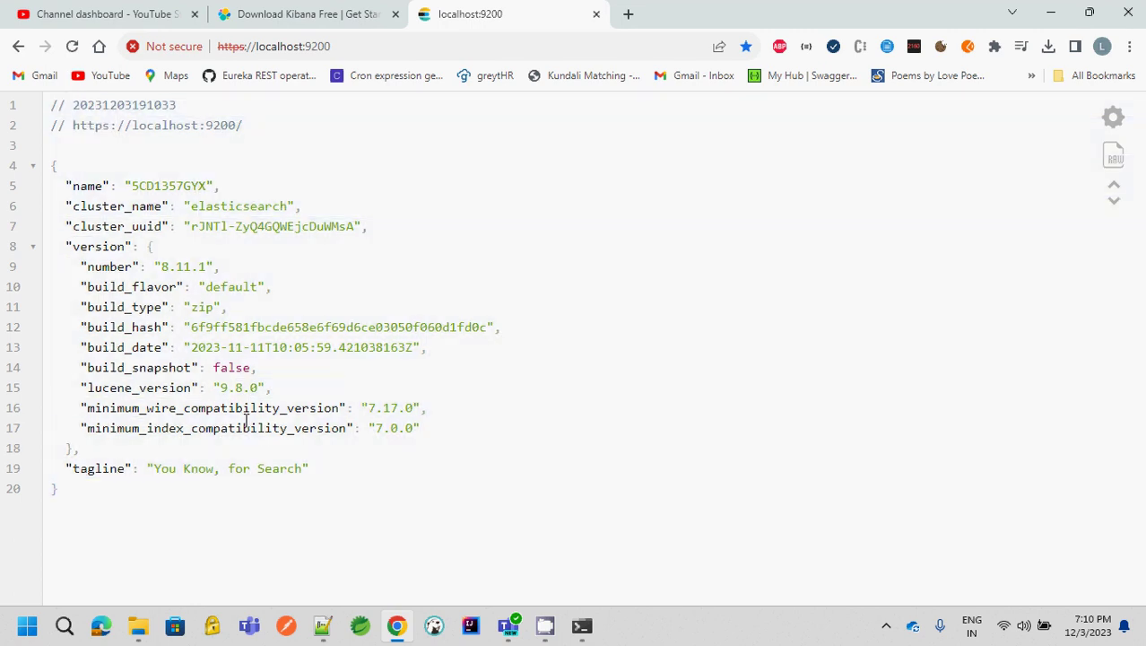
left_click(141, 626)
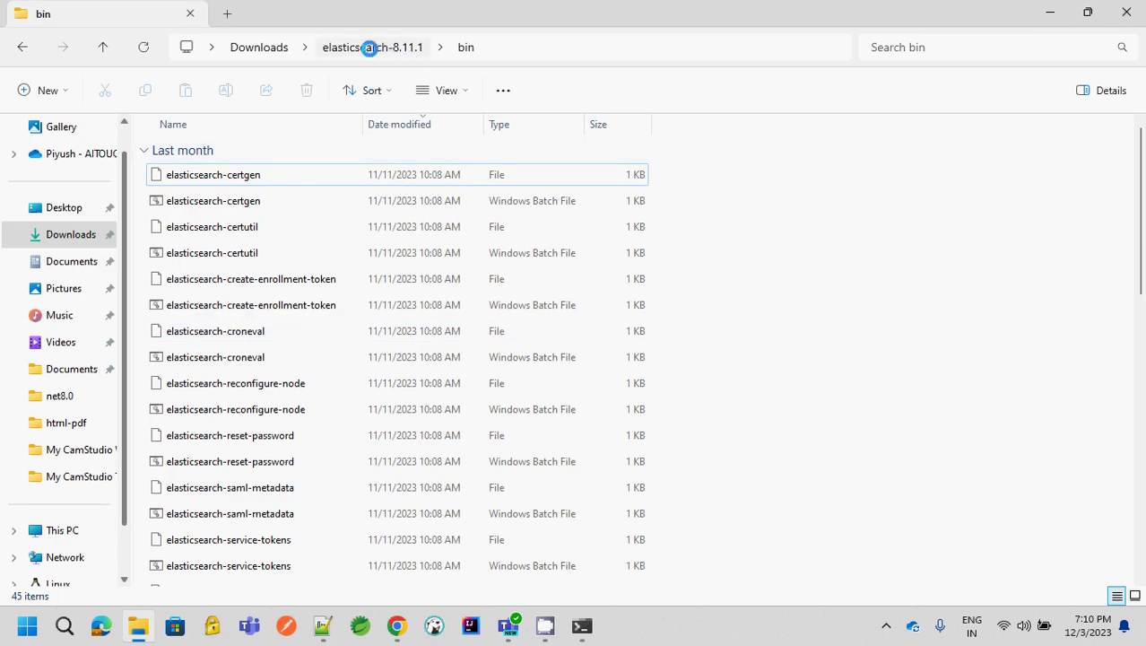
Navigate to Downloads\kibana-8.11.1\bin and open a Command Prompt there via cmd
left_click(278, 47)
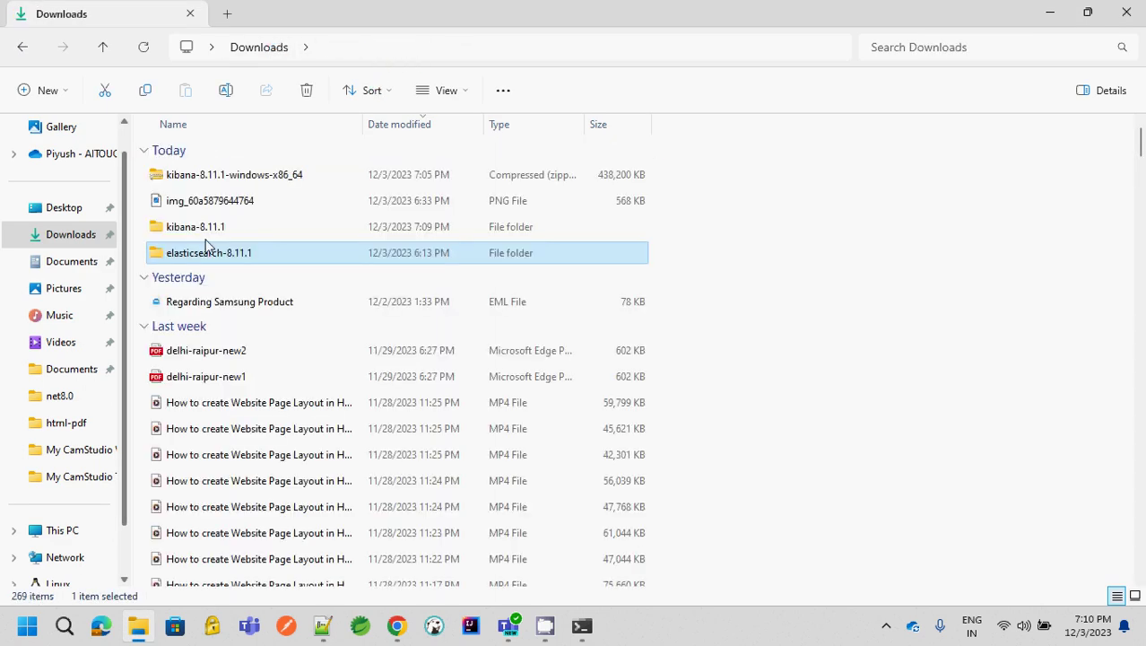
double_click(196, 230)
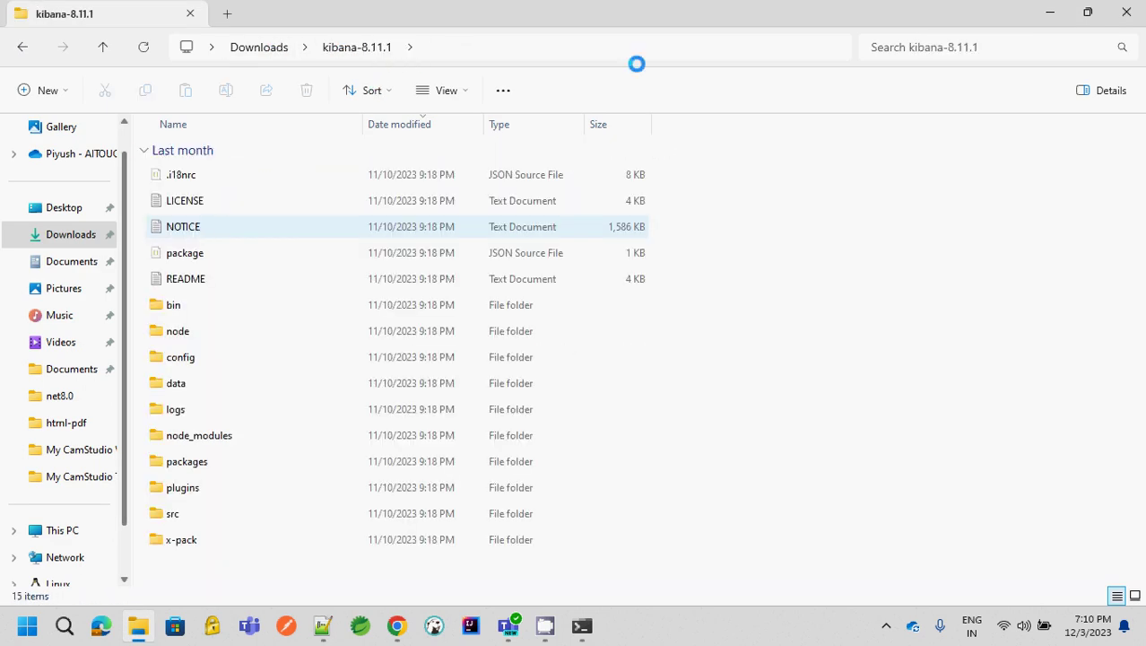
left_click(691, 48)
left_click(814, 374)
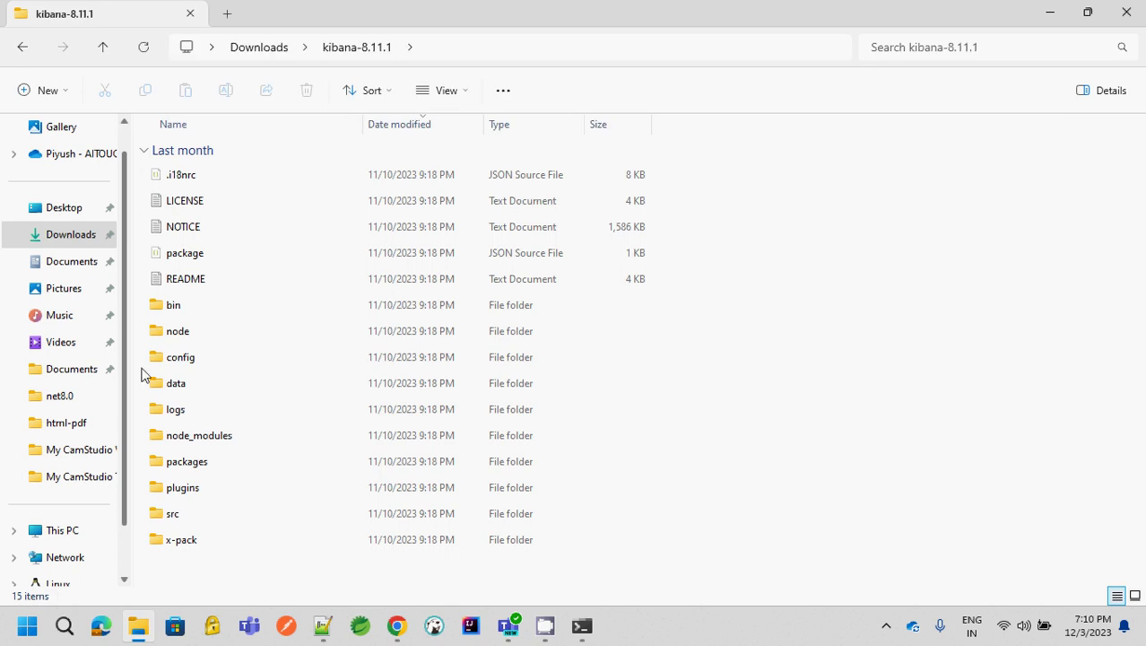
double_click(208, 307)
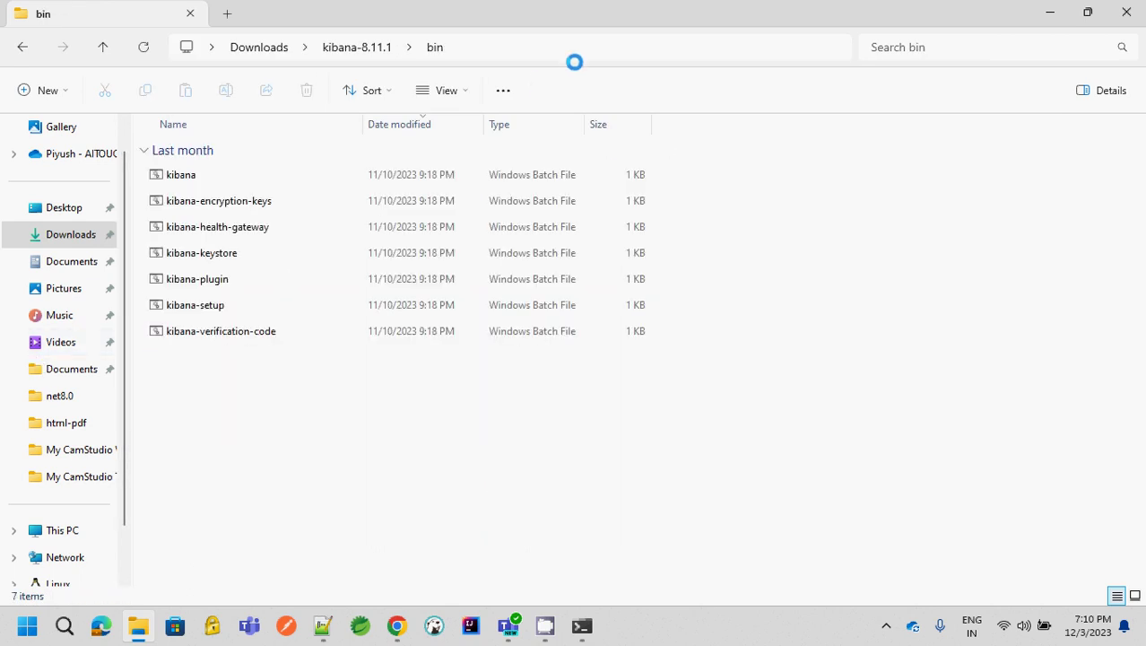
left_click(597, 56)
type("cm")
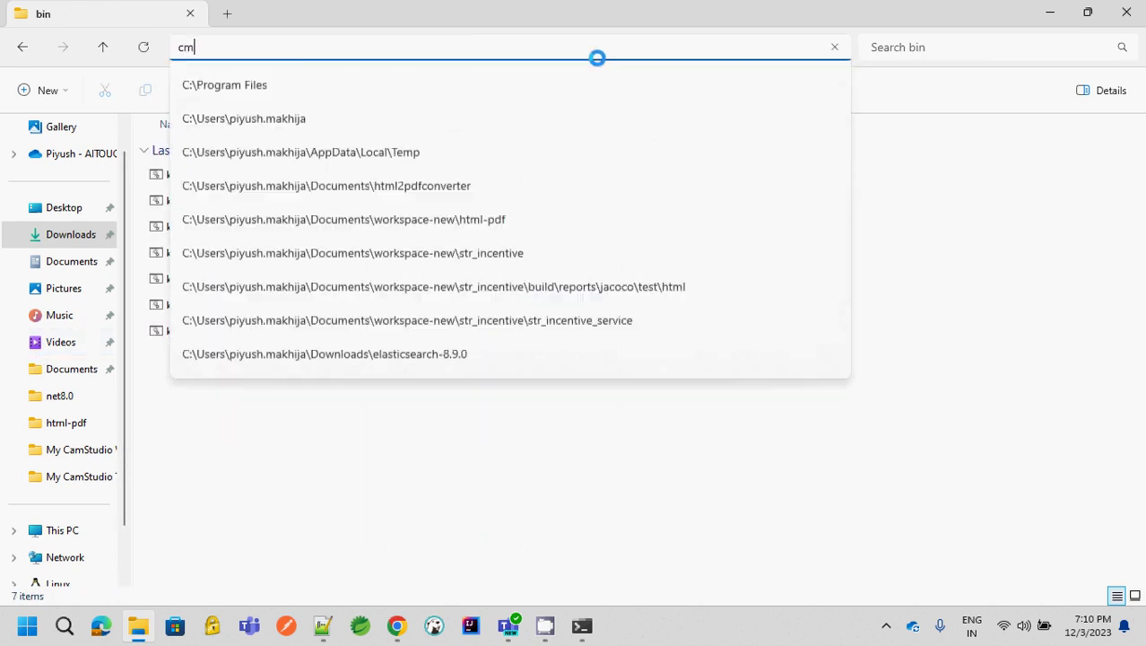
type("d")
key("Return")
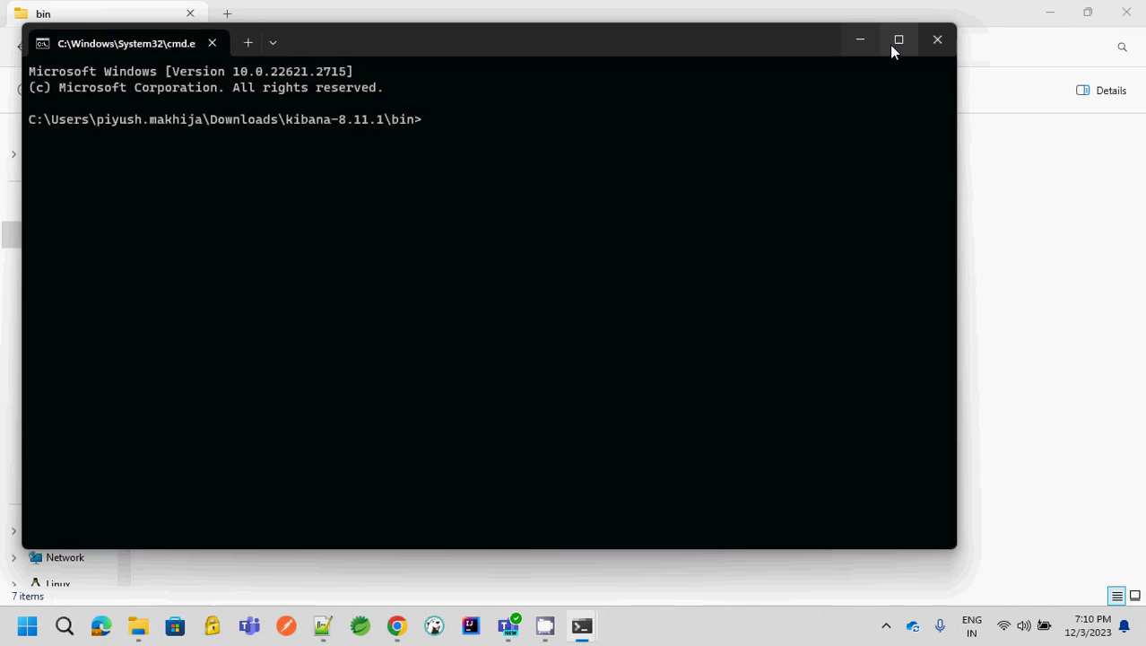
Maximize the Command Prompt and run kibana.bat to start Kibana 8.11.1
left_click(896, 41)
type("kibana.bat")
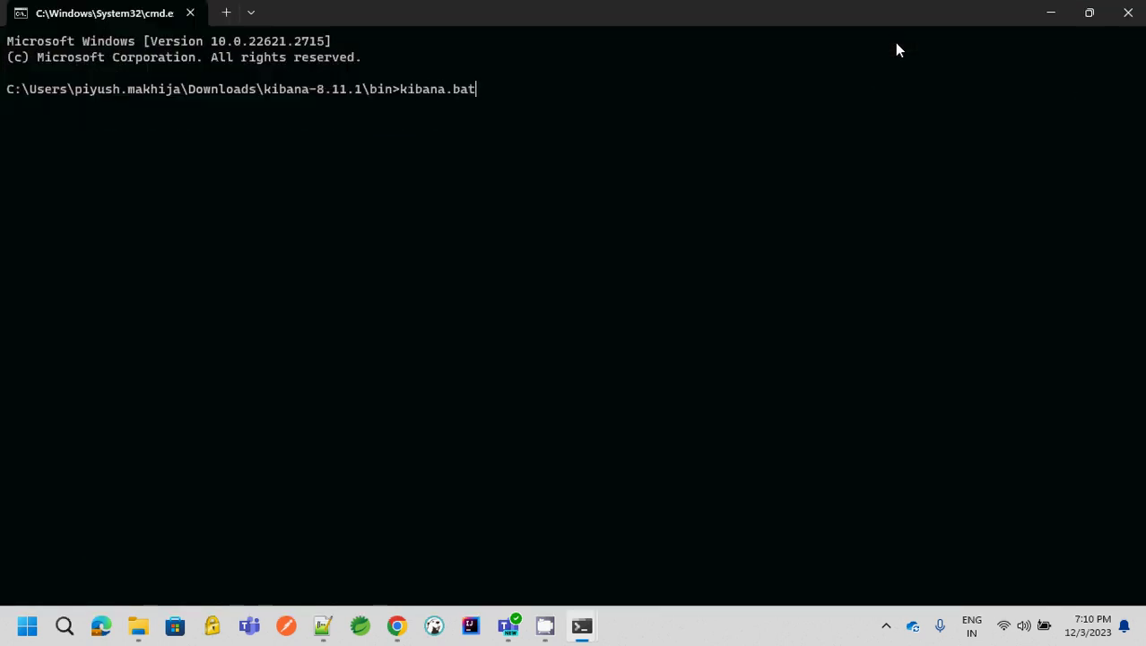
key("Return")
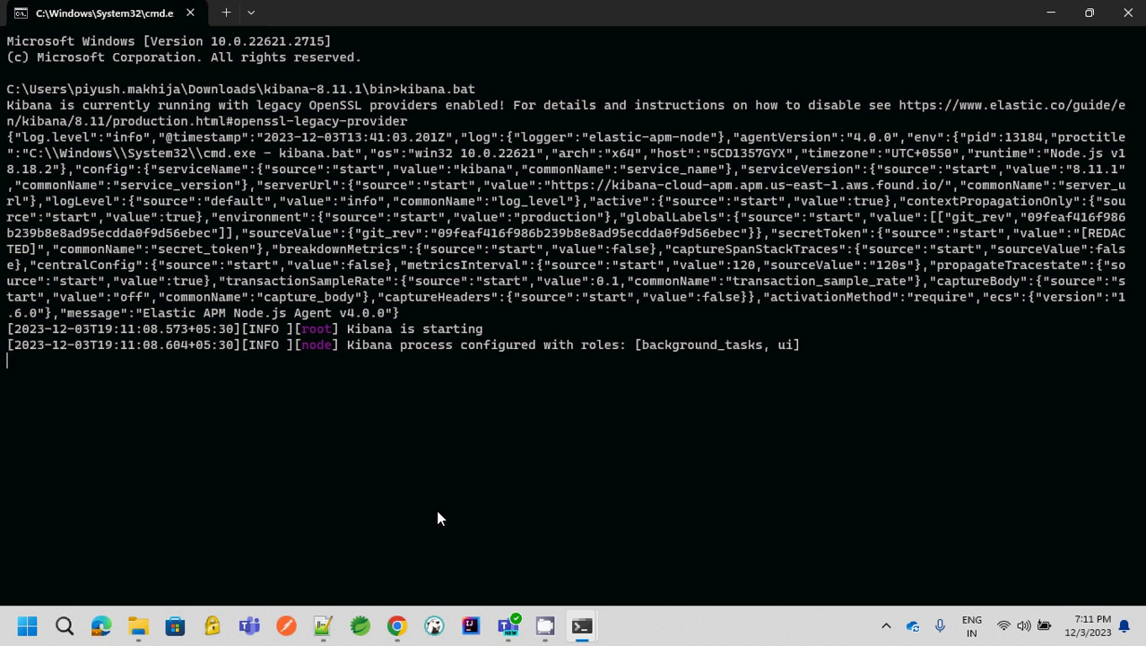
Open the localhost:5601 Kibana setup link from the terminal log in Chrome
left_click(396, 627)
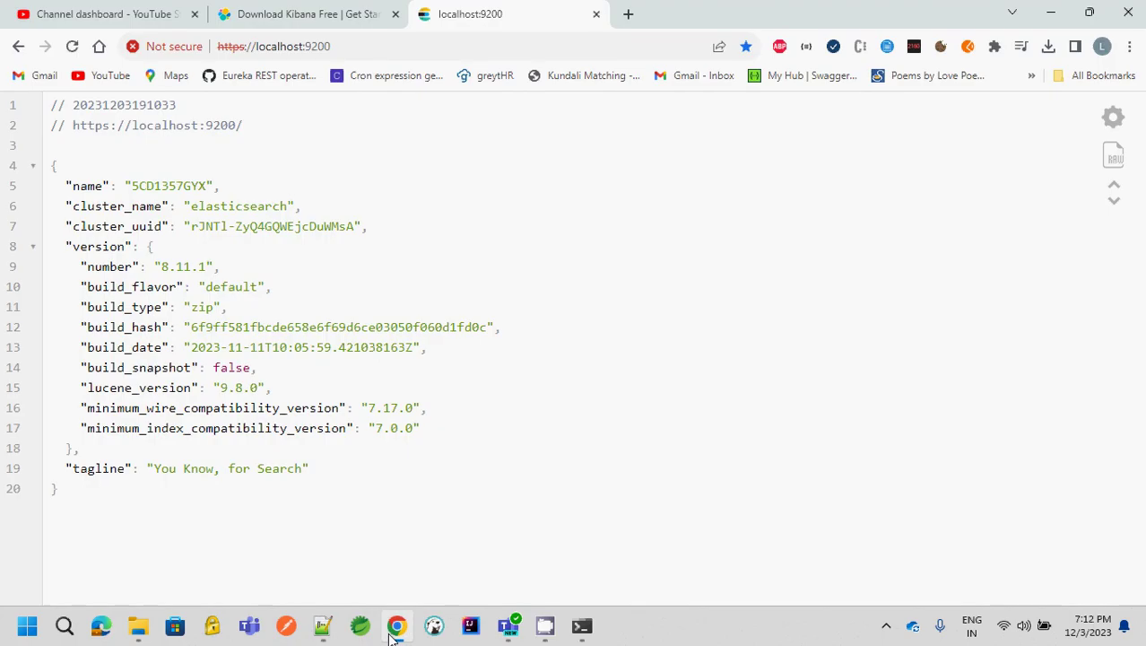
left_click(396, 627)
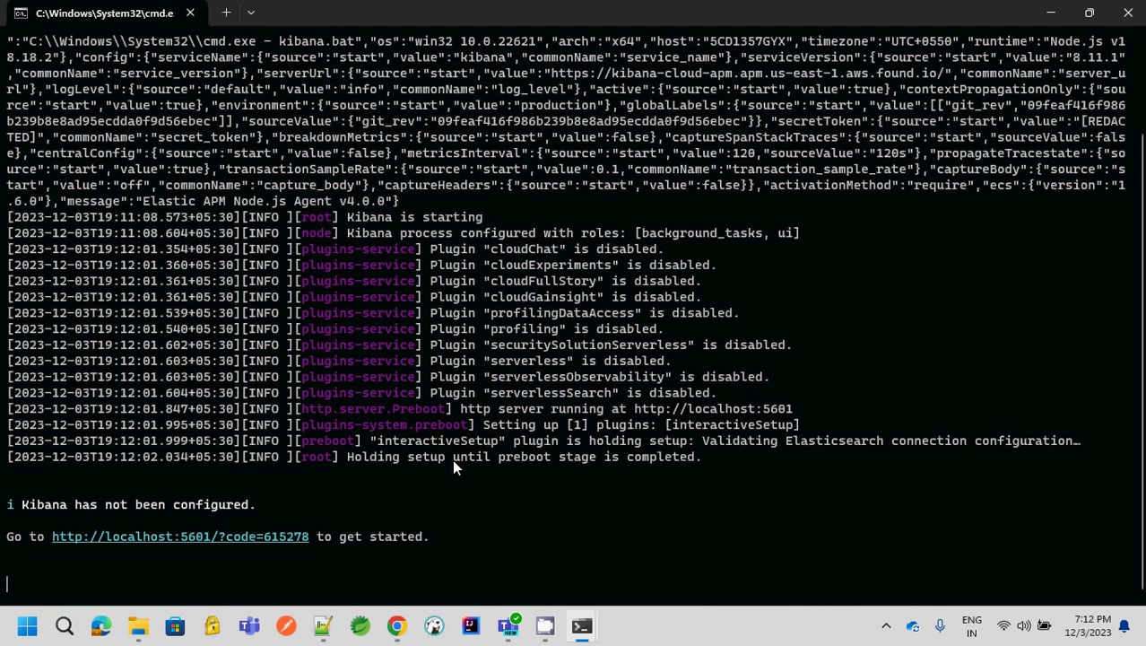
left_click(270, 534, "ctrl")
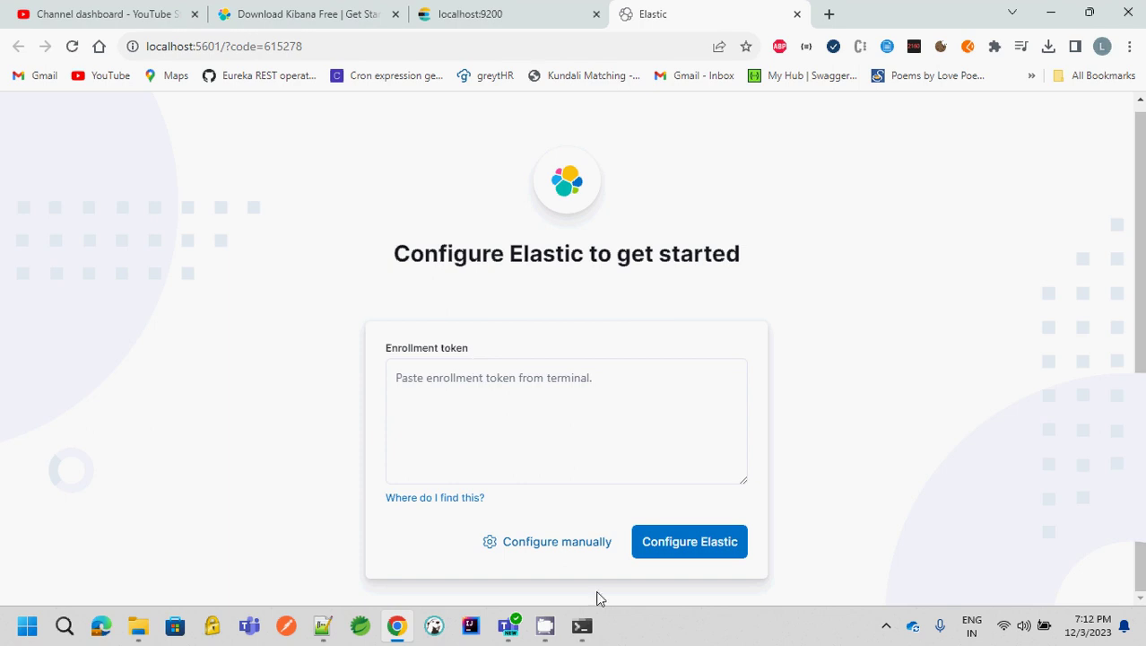
mouse_move(589, 631)
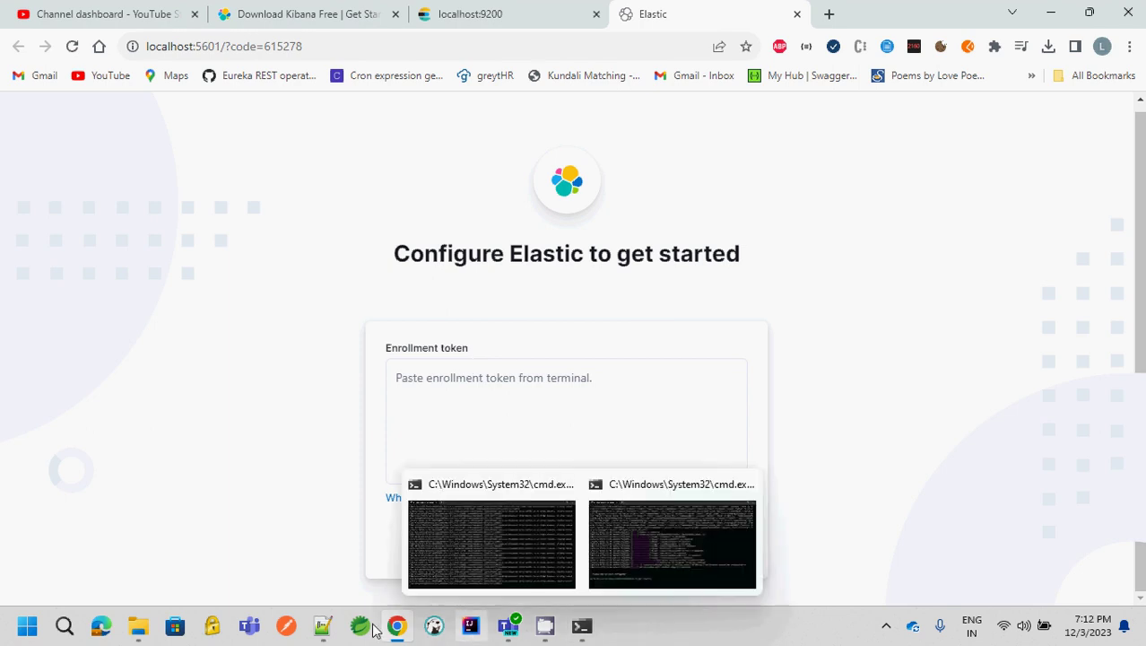
Copy the enrollment token on line 13 of elasticsearch-security-password.txt to the clipboard
left_click(329, 631)
left_click(393, 158)
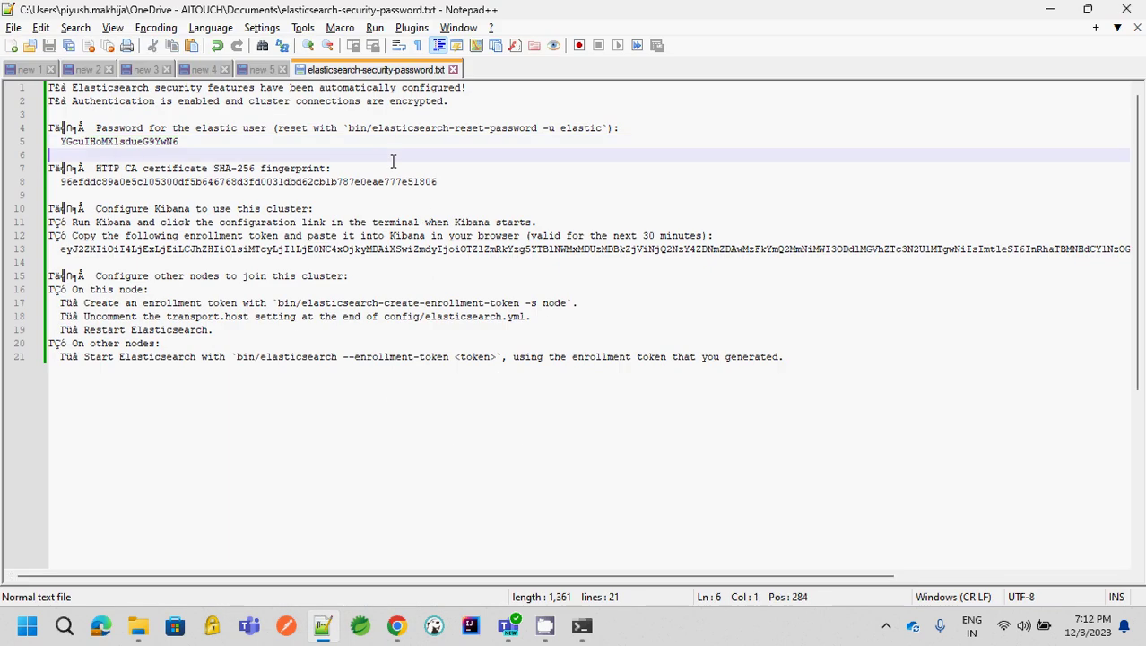
key("Down")
key("Down")
key("Down")
key("Down")
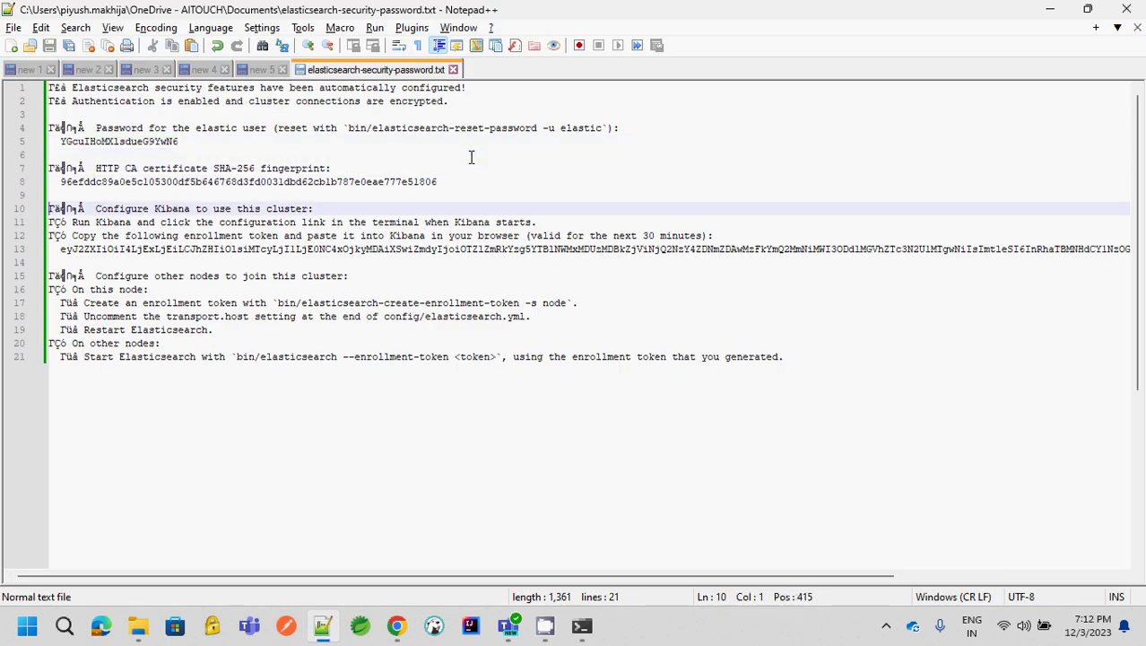
key("Right")
key("Down")
key("Down")
key("Down")
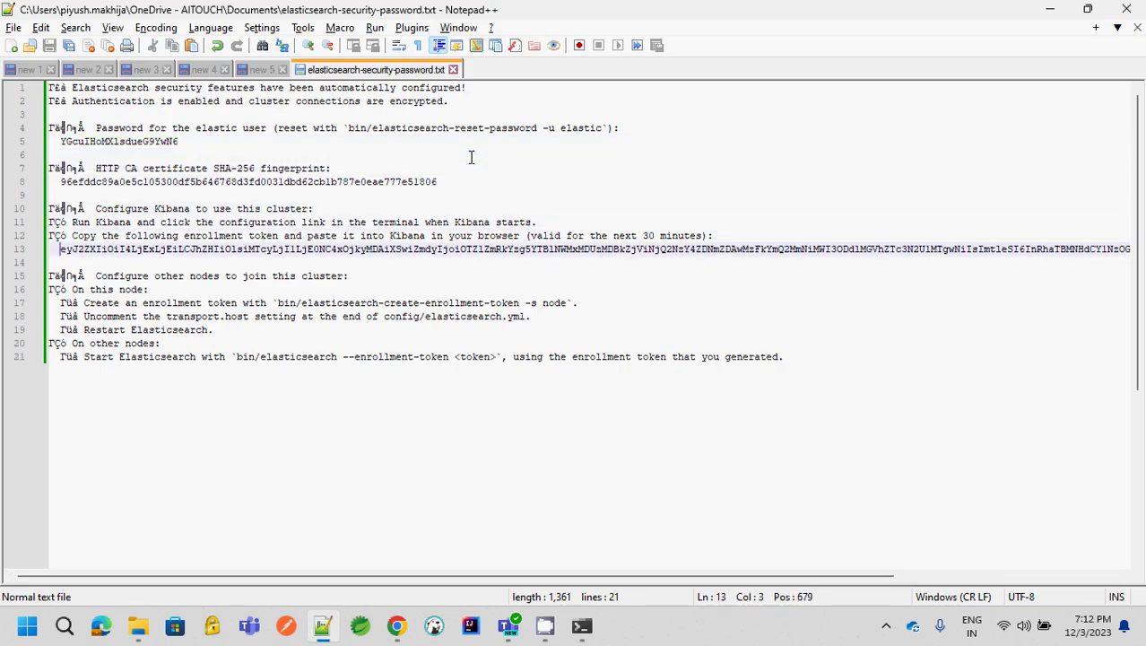
key("shift+End")
key("ctrl+x")
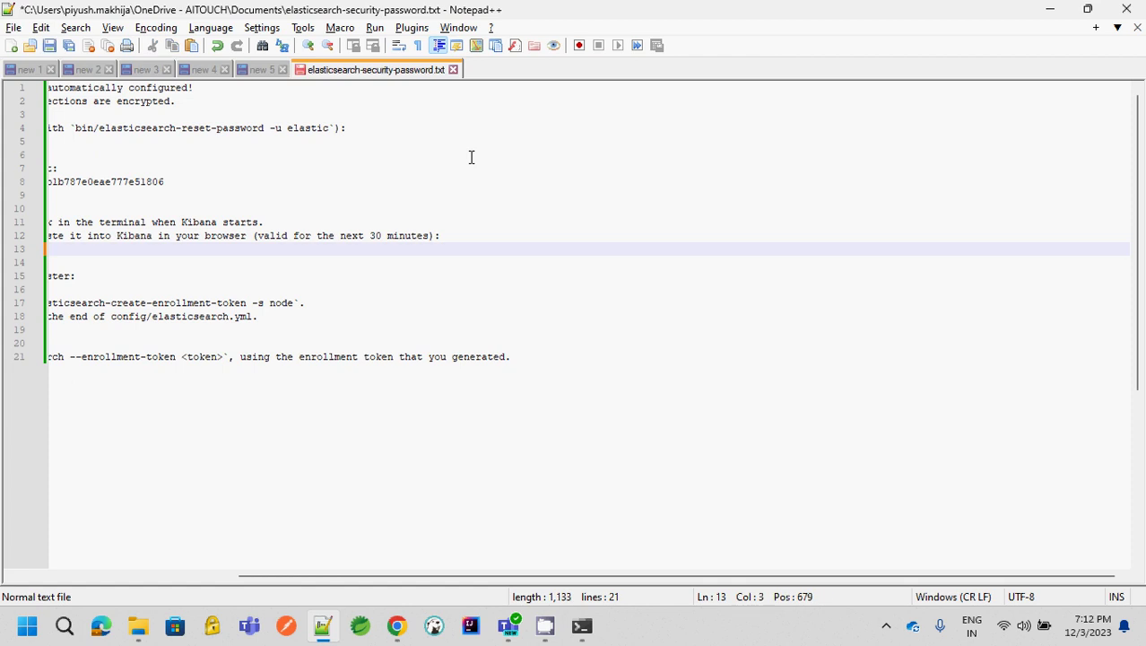
key("ctrl+v")
Re-check the token line and undo an accidental indent, then return to Kibana
key("Home")
key("Right")
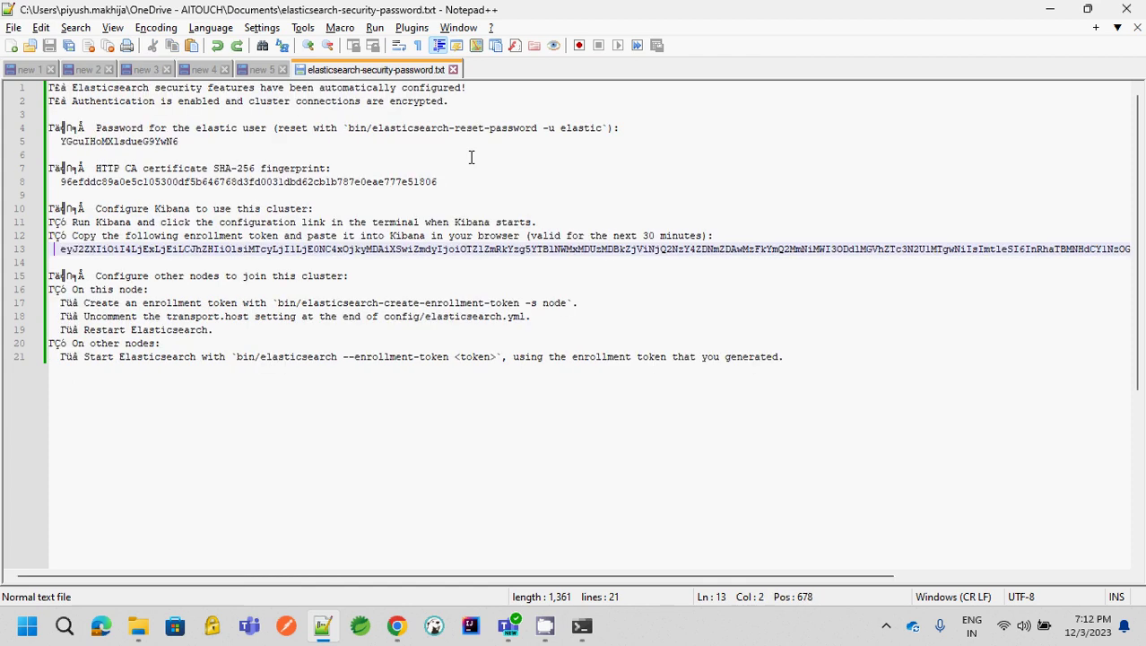
key("shift+End")
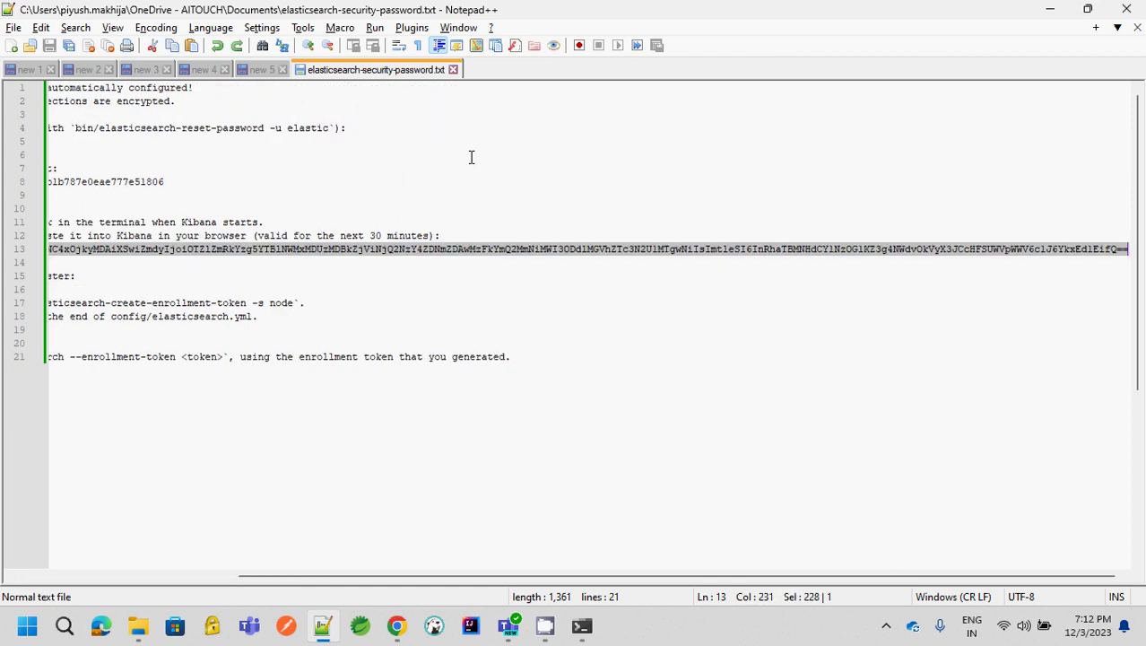
key("Right")
key("Home")
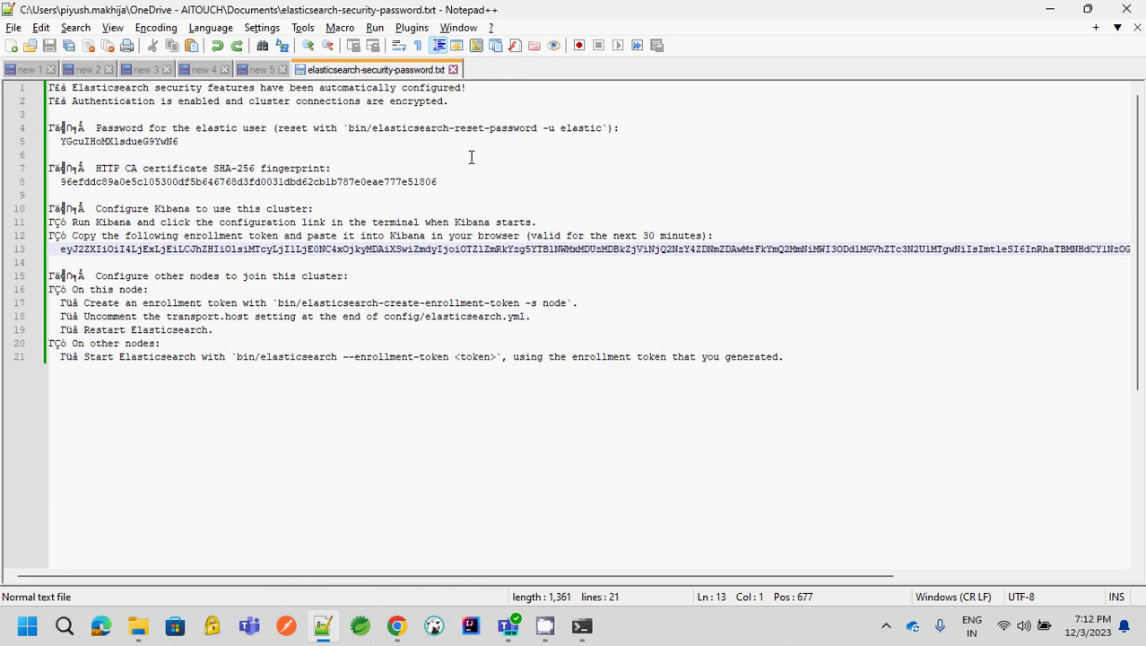
key("Tab")
key("ctrl+z")
key("alt+Tab")
Paste the enrollment token into Kibana's token field and submit Configure Elastic
left_click(637, 426)
key("ctrl+v")
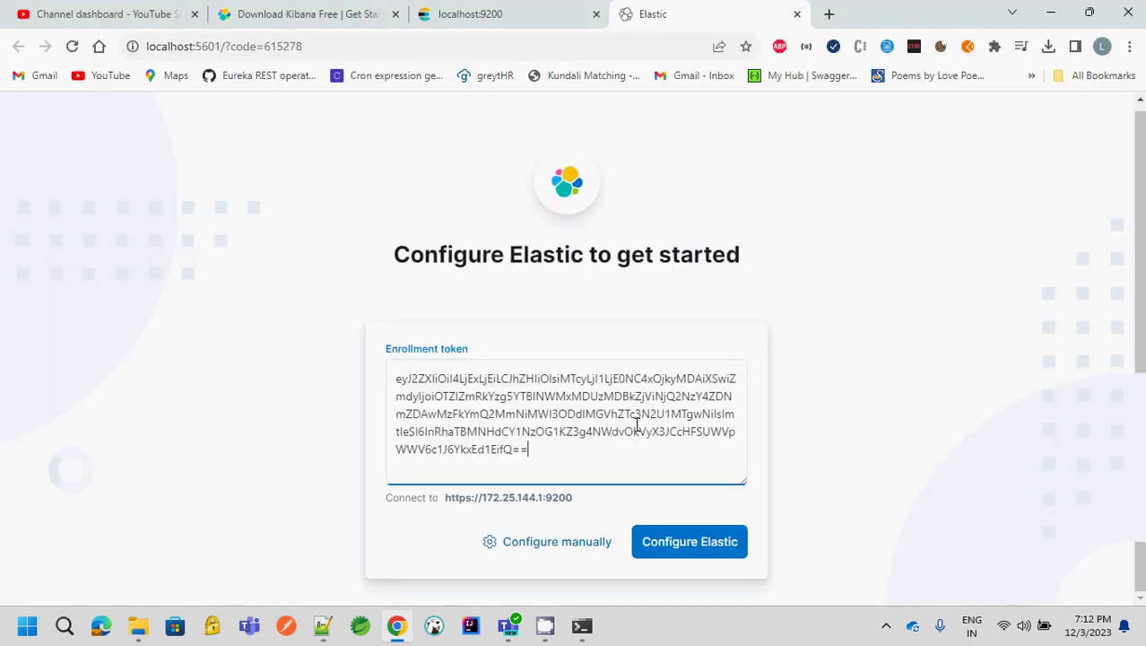
left_click(678, 541)
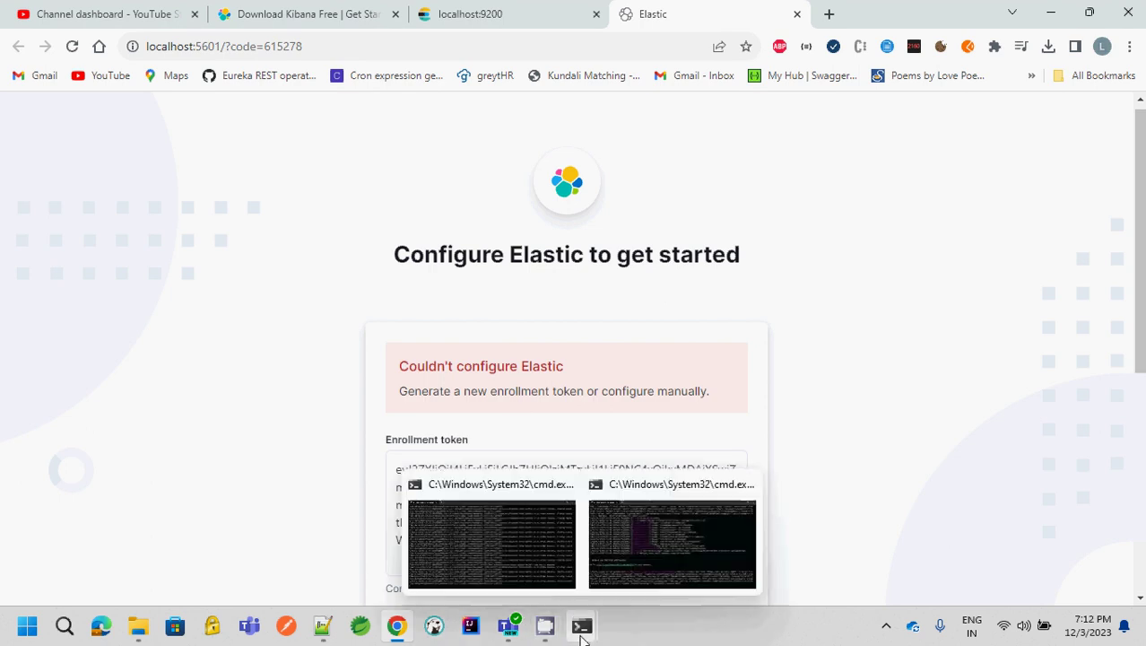
Review the validity note on line 12 and the token on line 13, then go back to Kibana
left_click(323, 625)
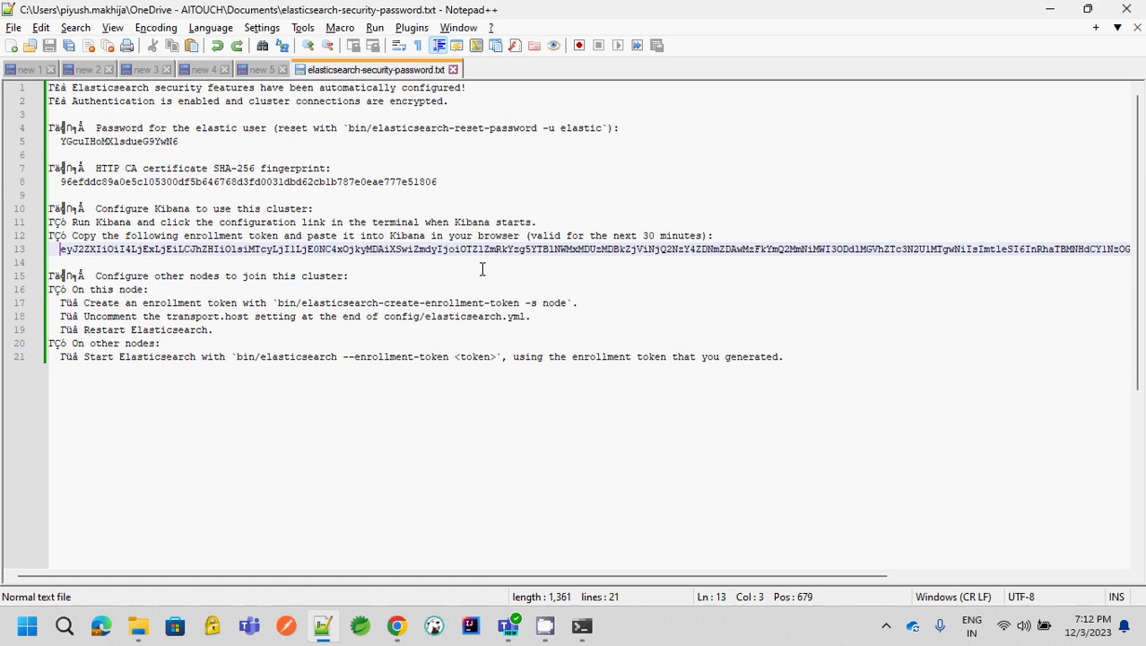
double_click(544, 235)
key("ctrl+shift+Right")
key("ctrl+shift+Right")
key("ctrl+shift+Right")
key("ctrl+shift+Right")
key("ctrl+shift+Right")
key("ctrl+shift+Right")
key("ctrl+shift+Right")
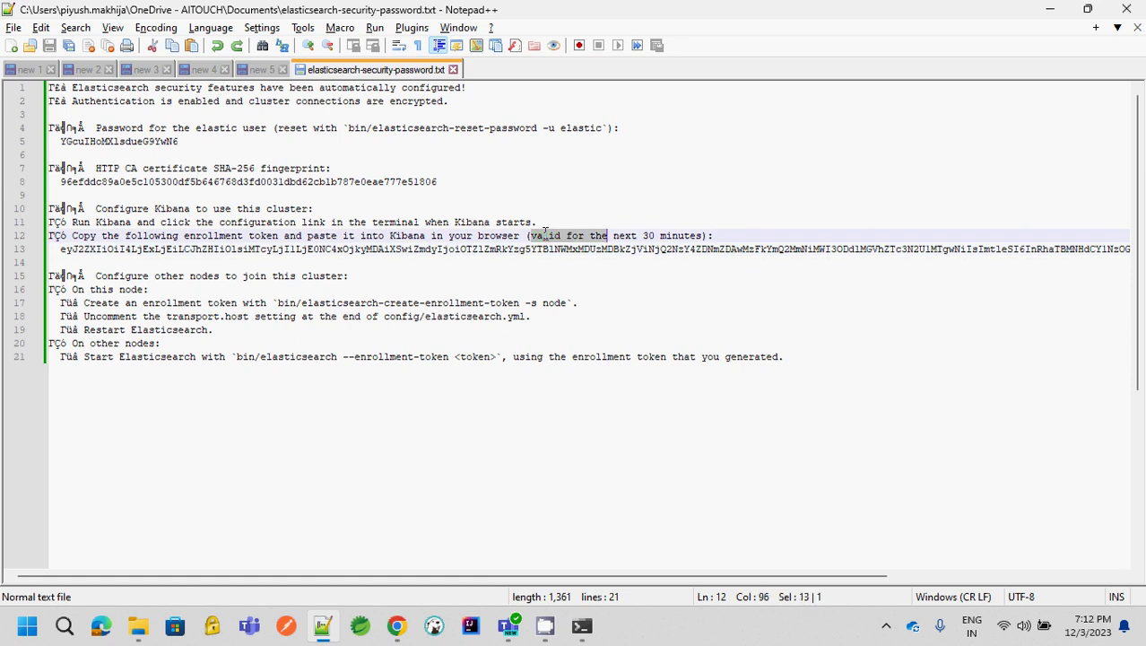
key("shift+Left")
key("Right")
key("Right")
key("Right")
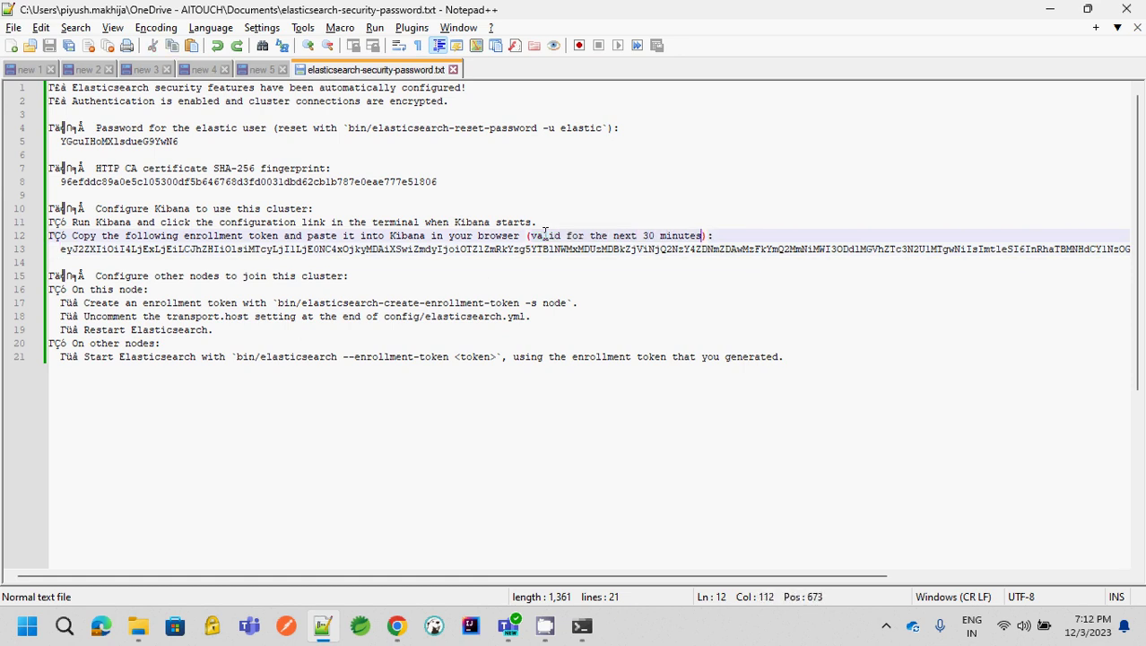
key("Right")
key("Right")
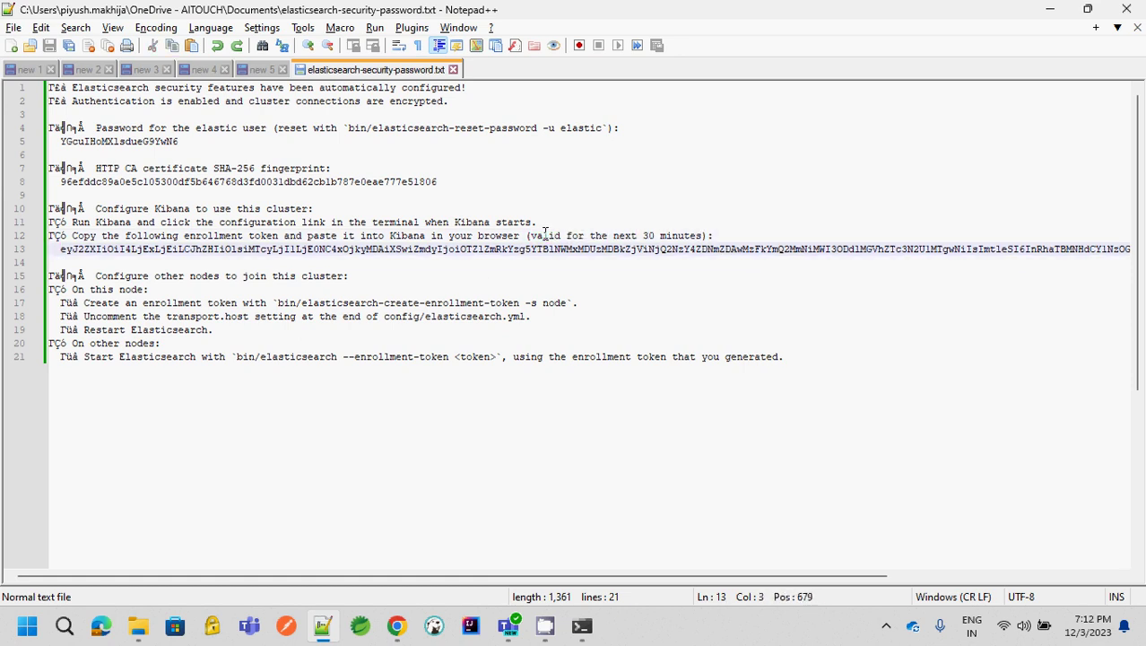
key("shift+End")
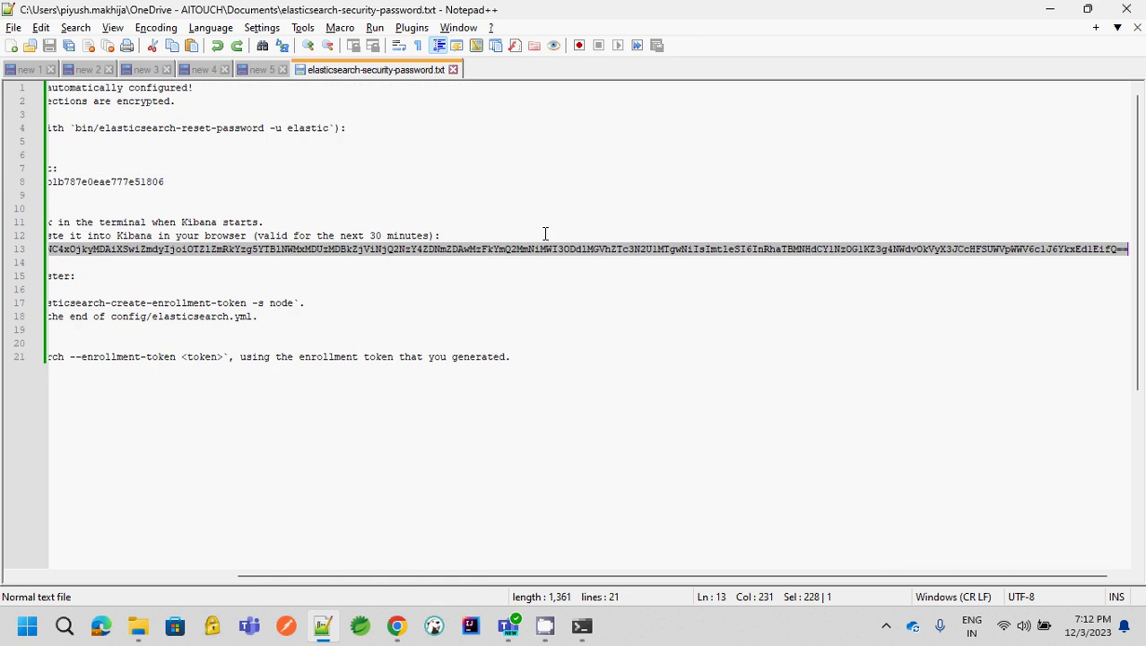
key("Up")
key("Right")
key("Right")
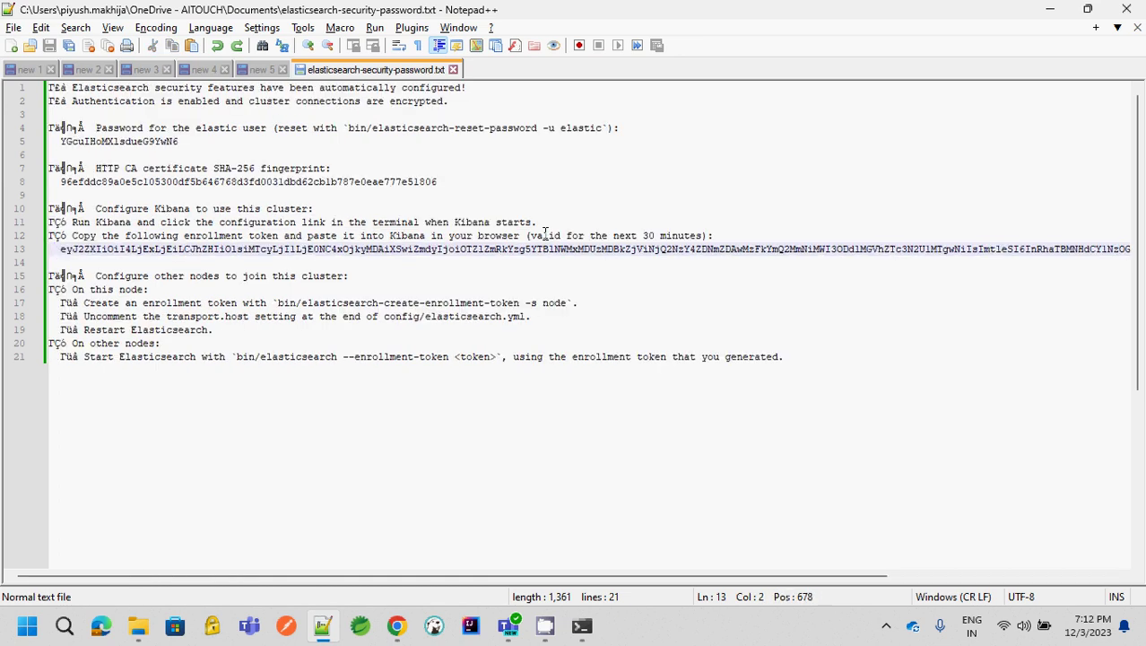
key("alt+Tab")
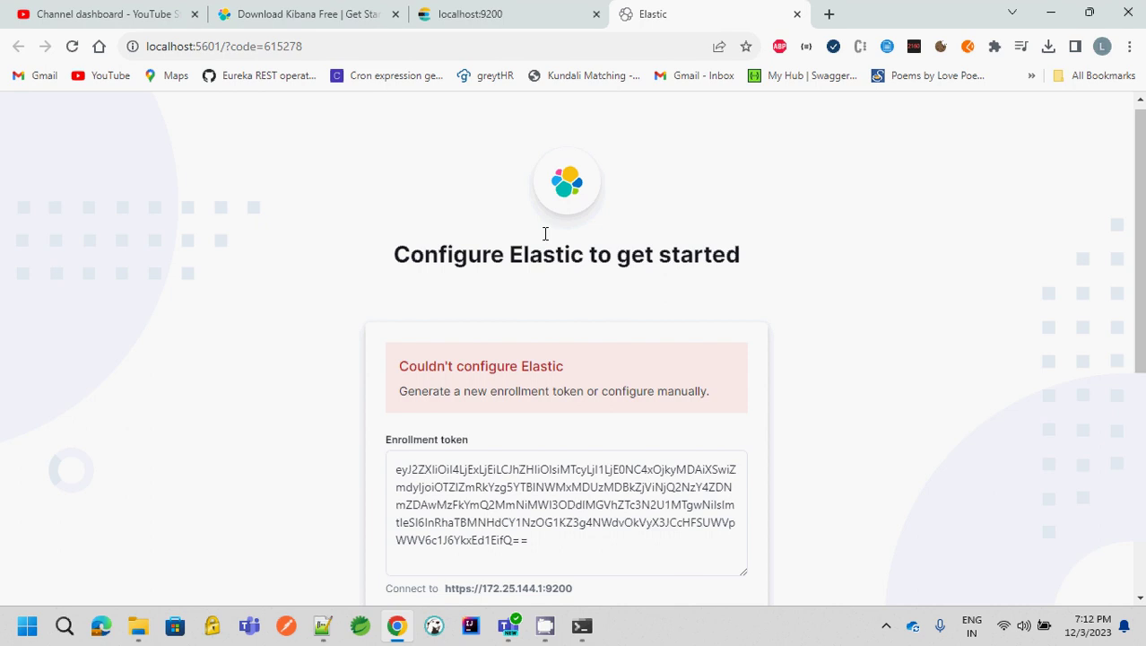
Highlight the generate-a-new-token advice and bring up the Kibana console window's log
left_click_drag(399, 391, 710, 397)
left_click(710, 398)
left_click(582, 625)
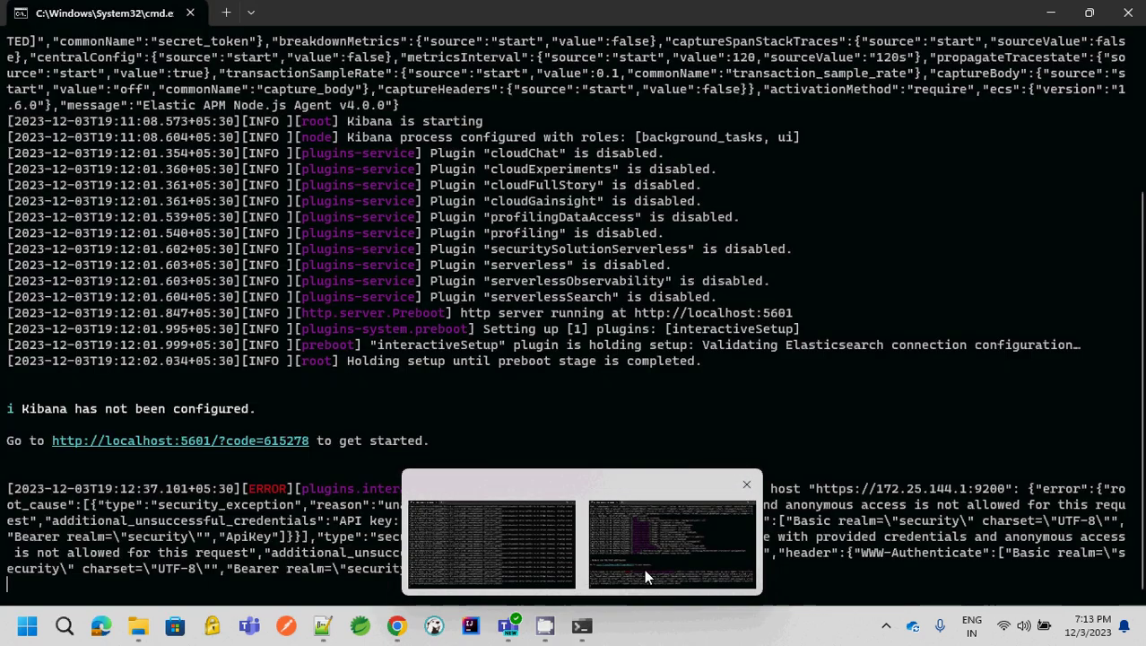
left_click(644, 569)
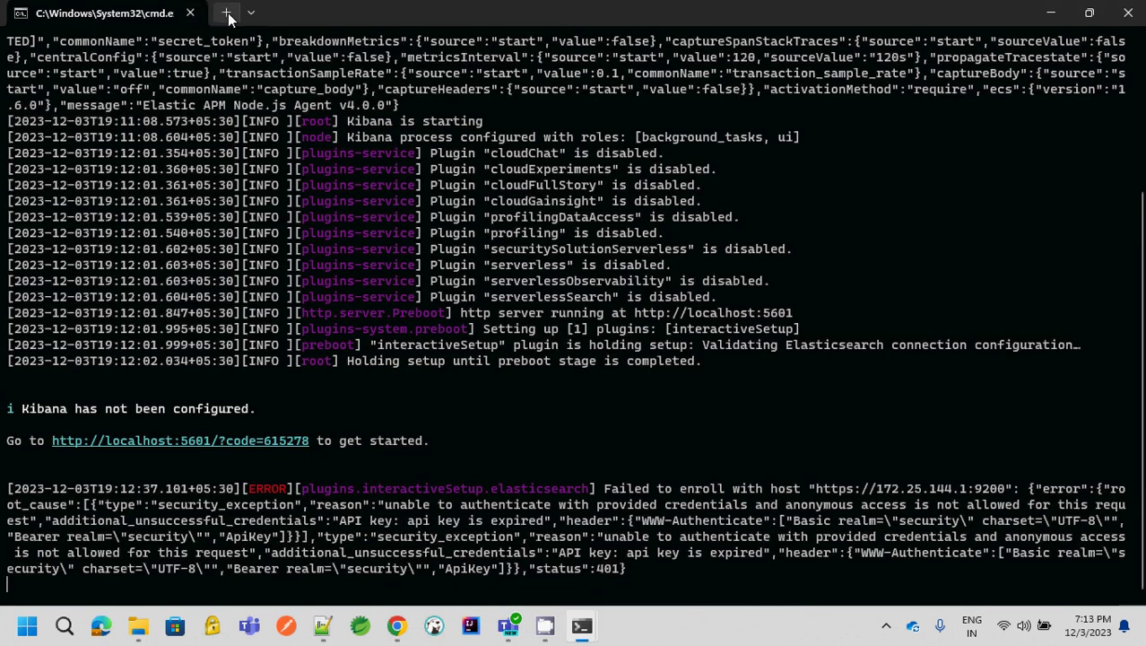
Open a new PowerShell tab in Downloads\elasticsearch-8.11.1\bin
mouse_move(585, 628)
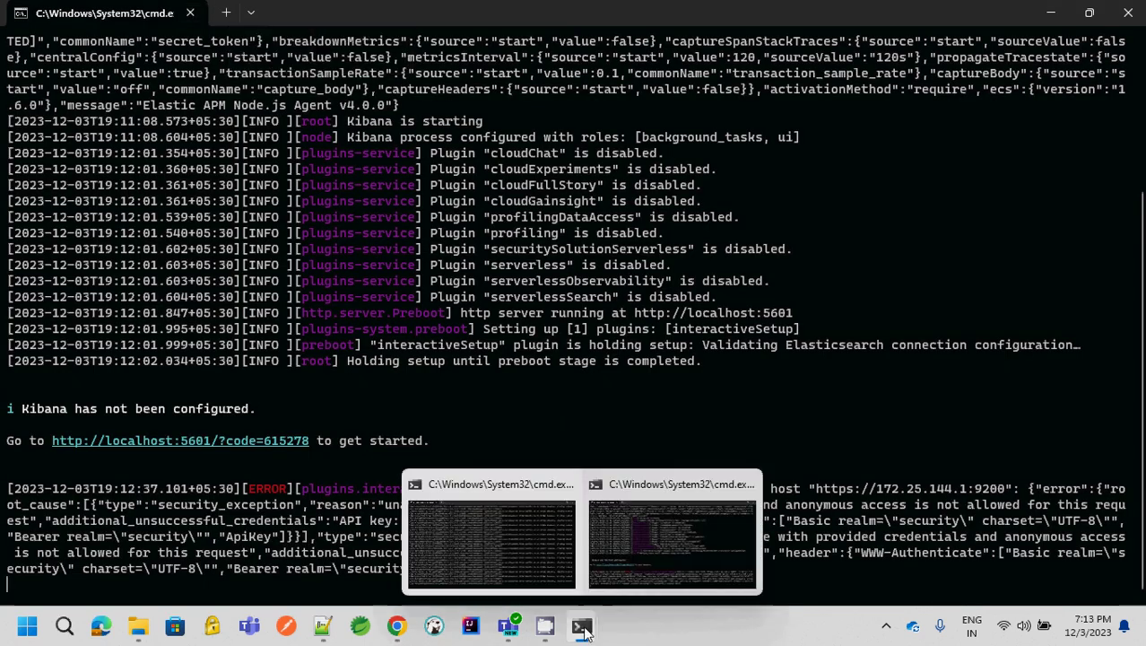
left_click(529, 545)
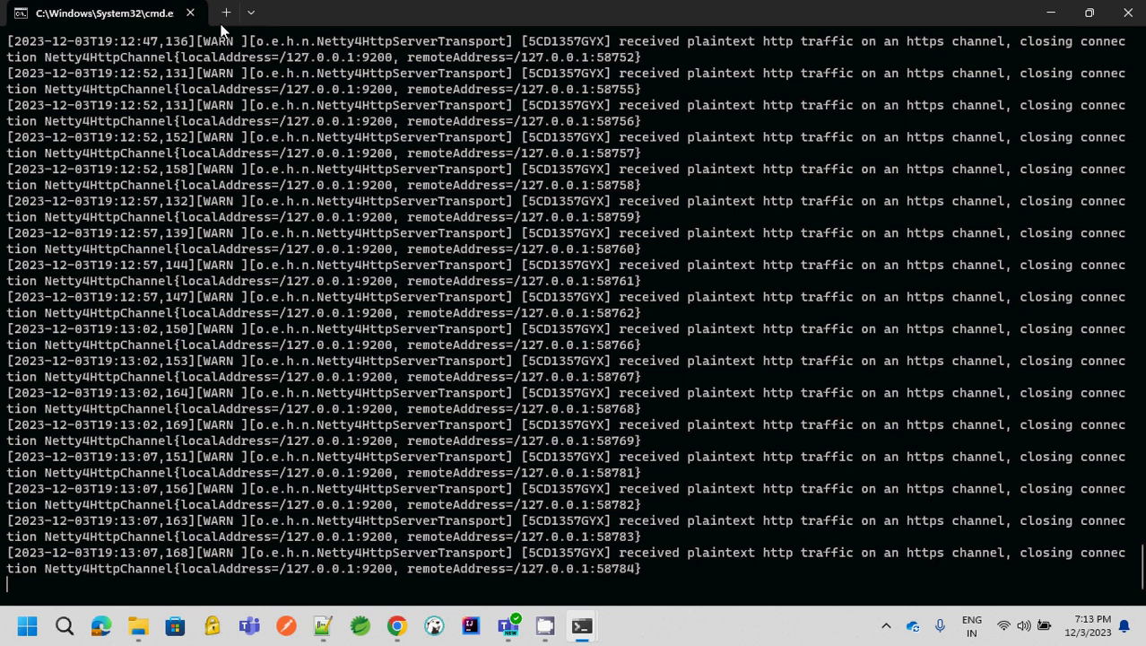
left_click(226, 13)
type("cd Downlo")
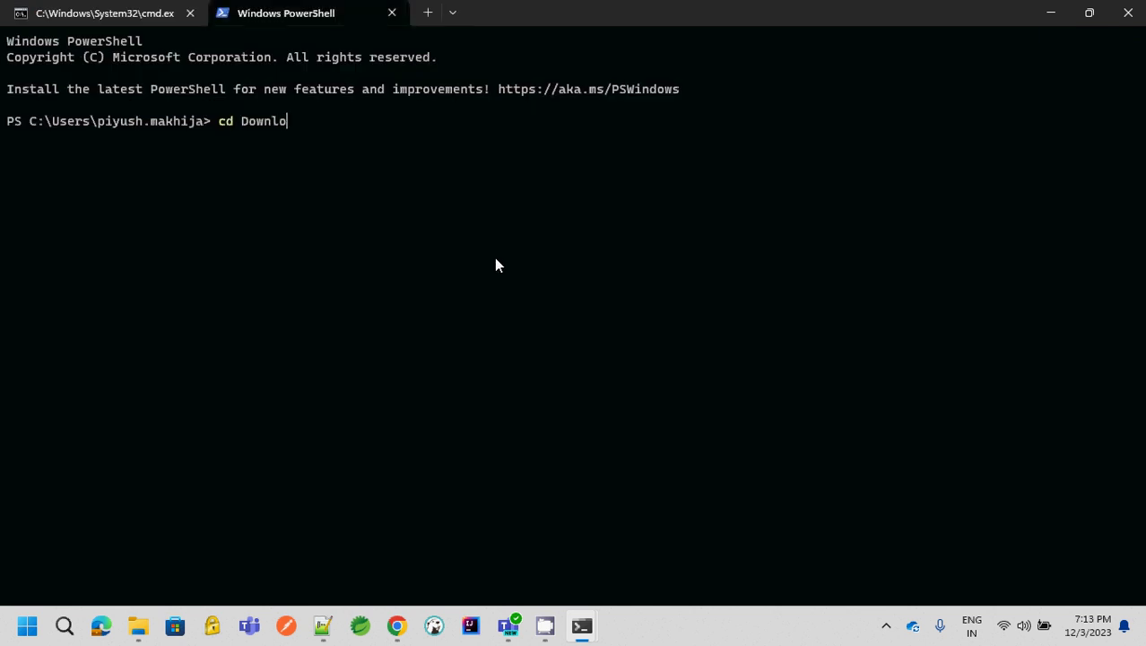
key("Tab")
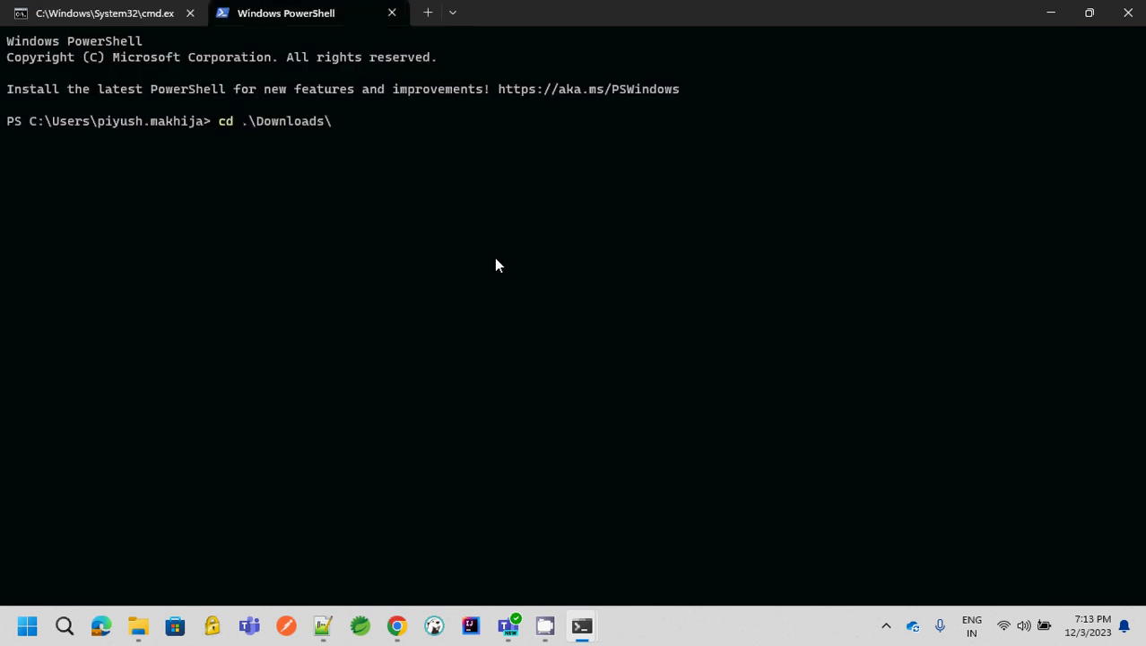
type("ela")
key("Tab")
type("b")
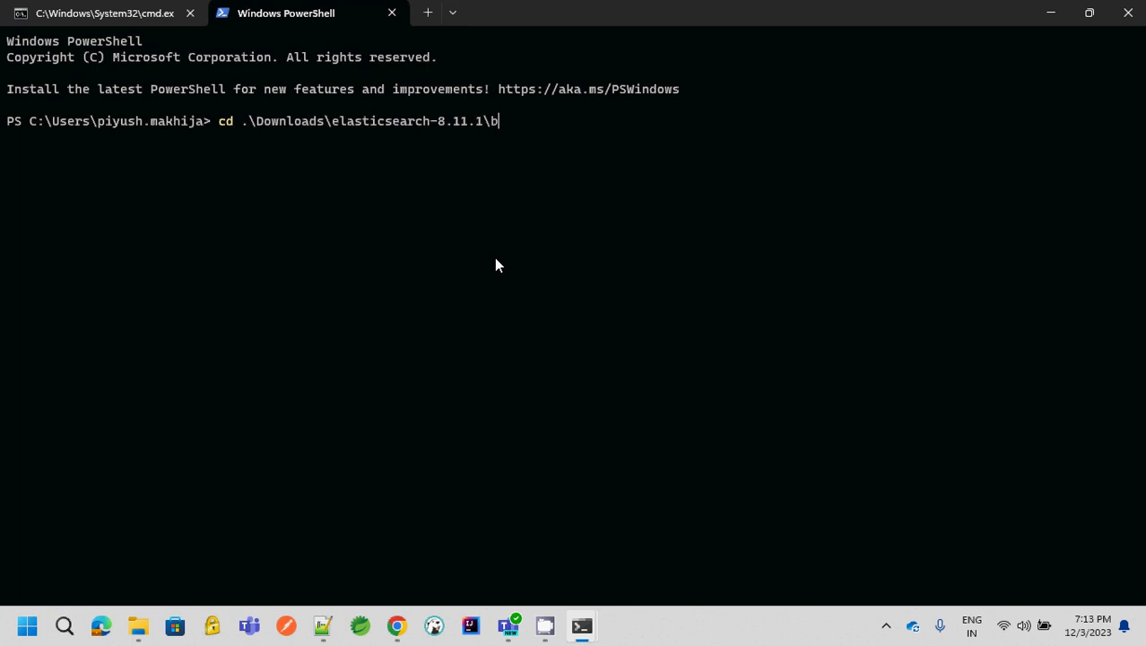
key("Tab")
key("Return")
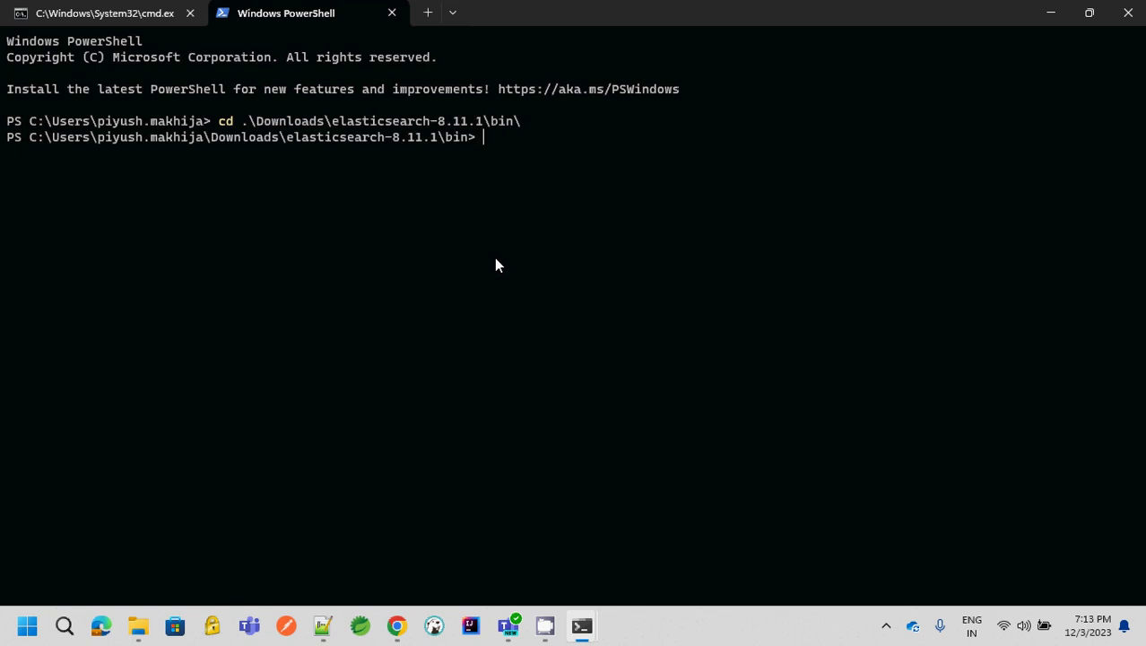
Run elasticsearch-create-enrollment-token -s kibana and copy the generated token
type("elas")
key("Tab")
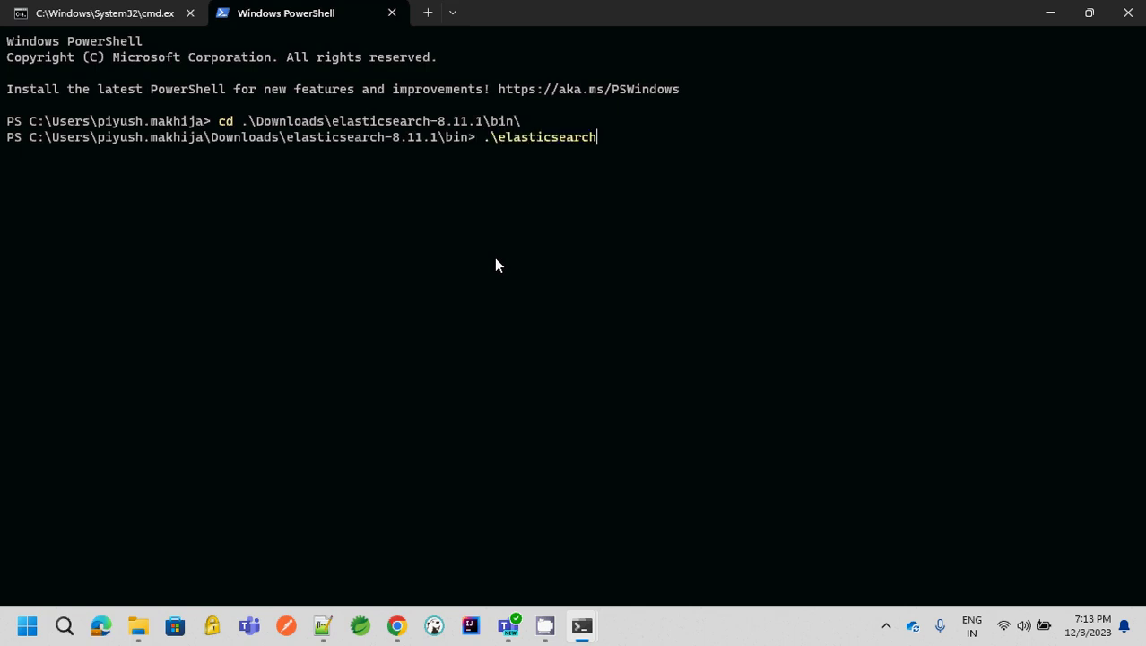
type("-cre")
key("Tab")
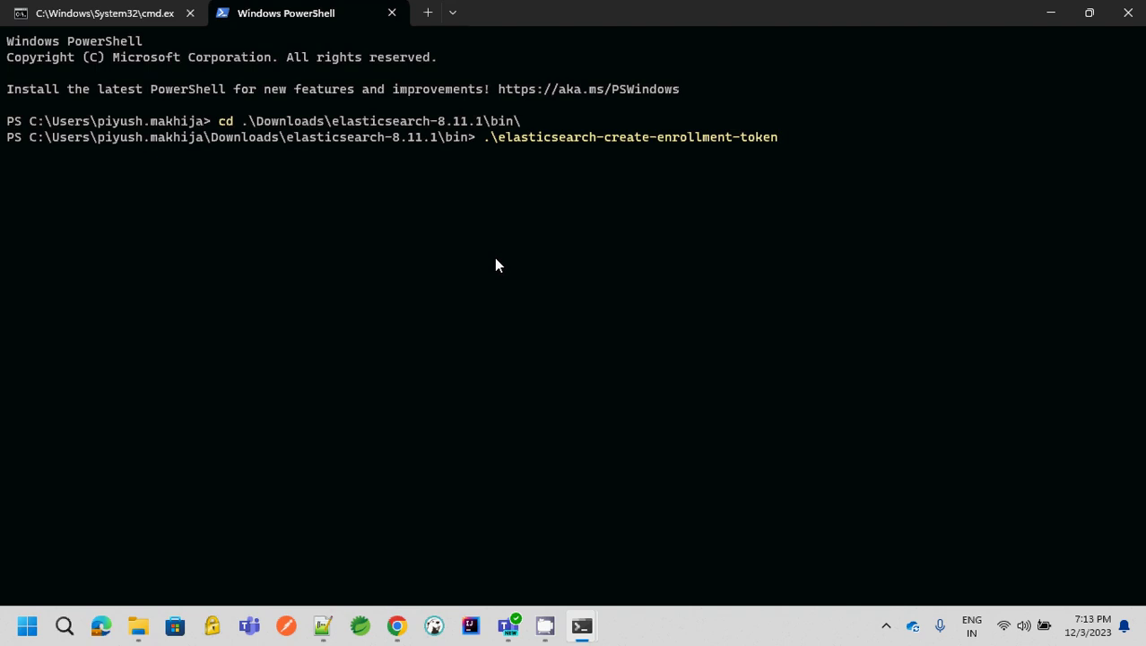
type("-s kibana")
key("Return")
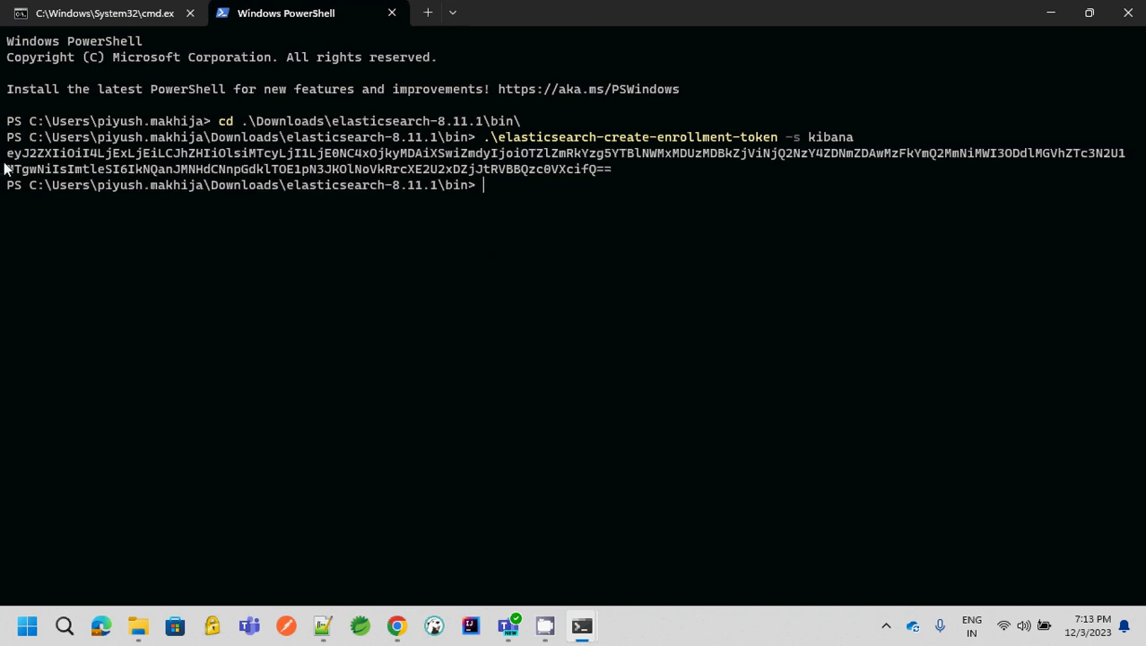
left_click_drag(7, 155, 615, 174)
key("ctrl+c")
Replace the old token on line 13 of the notes with the new one, then return to Kibana
left_click(324, 626)
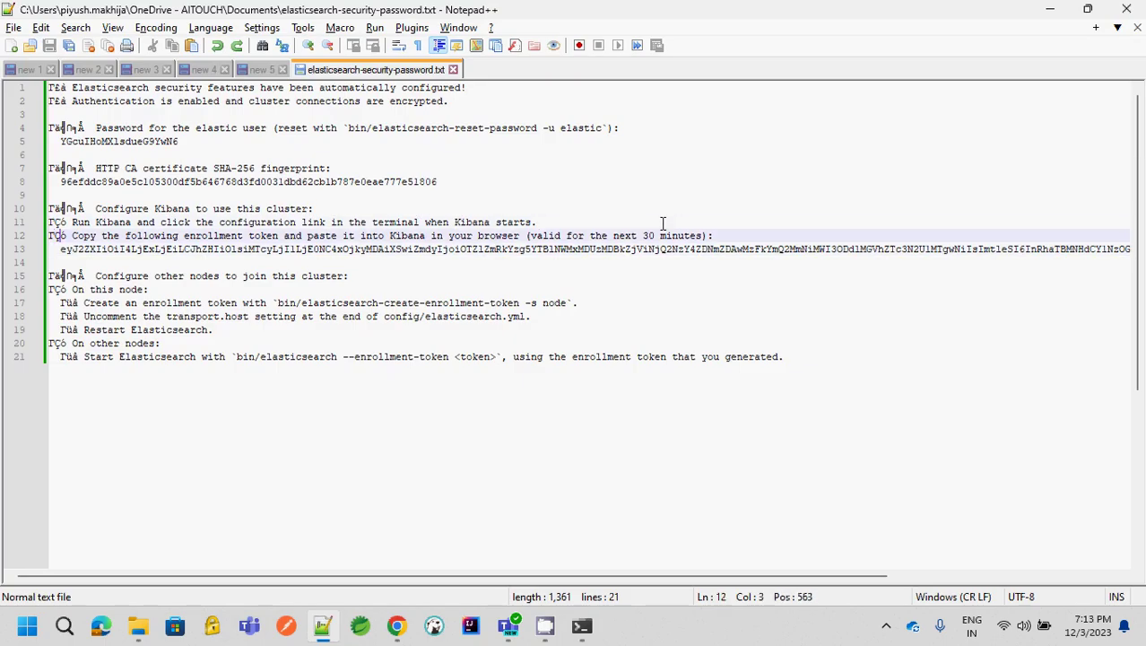
key("Down")
key("shift+End")
key("BackSpace")
key("BackSpace")
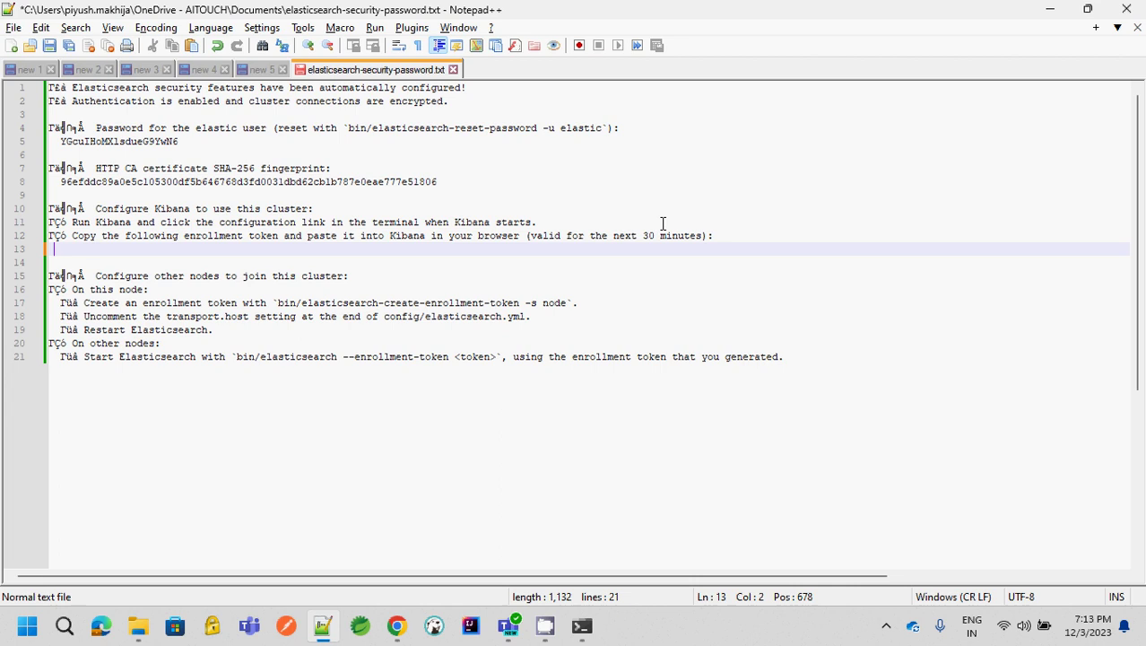
key("BackSpace")
key("Tab")
key("BackSpace")
key("ctrl+v")
scroll(663, 223, "left", 5)
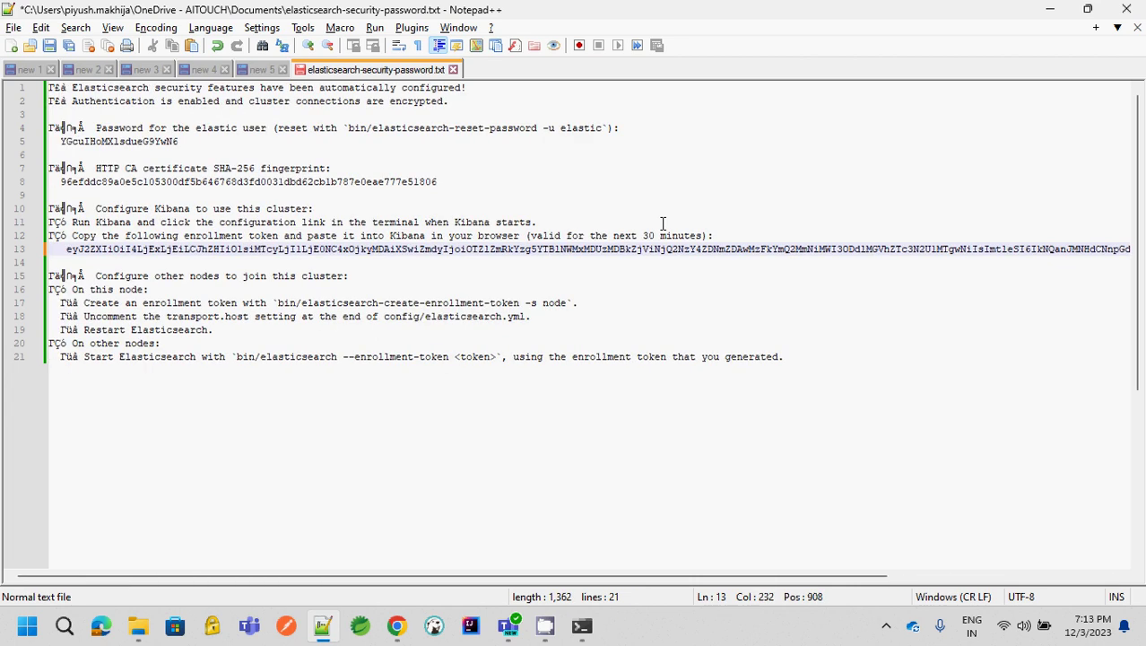
key("alt+Tab")
key("Tab")
key("Tab")
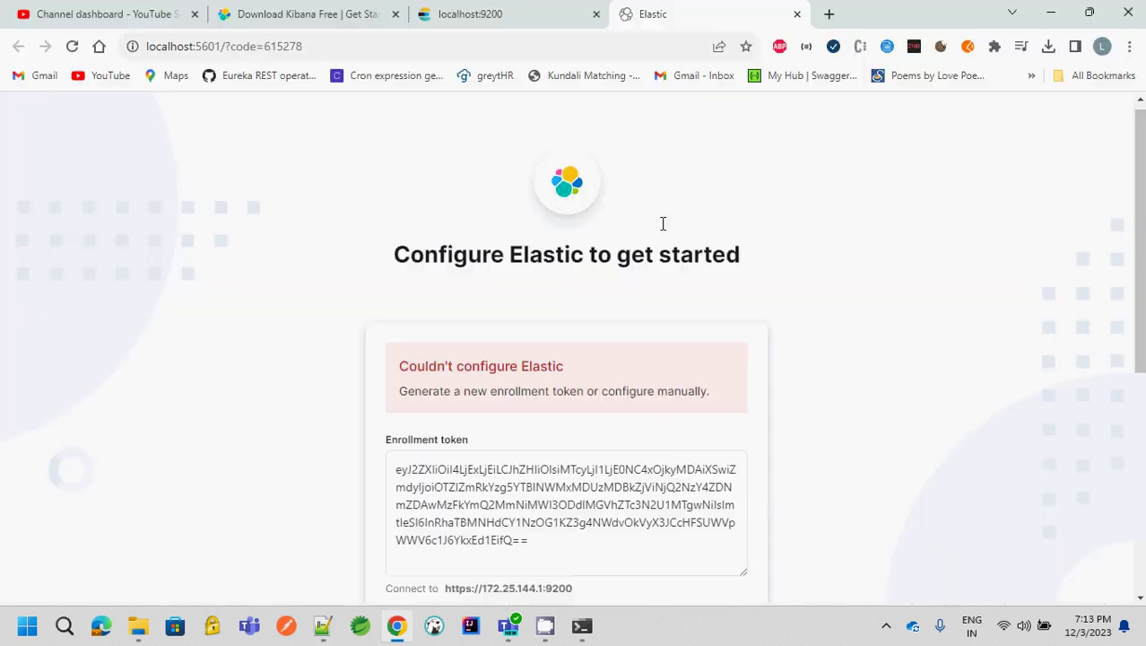
Swap the expired token in Kibana's field for the new one and configure Elastic
left_click(639, 462)
key("ctrl+a")
key("ctrl+v")
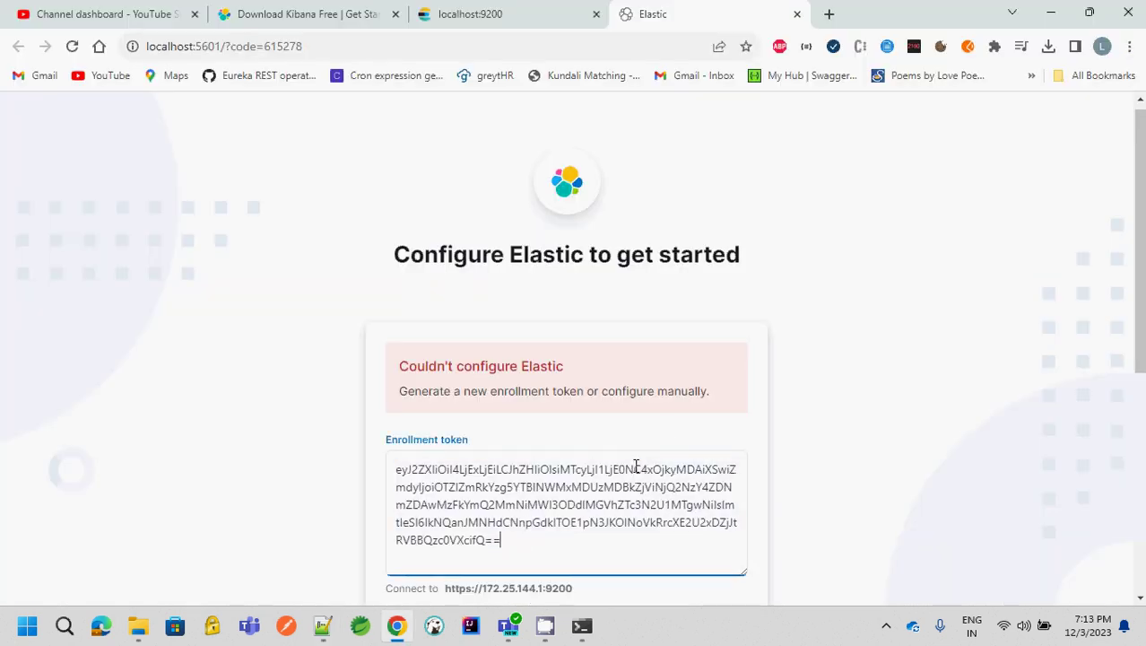
scroll(636, 465, "down", 1)
left_click(685, 549)
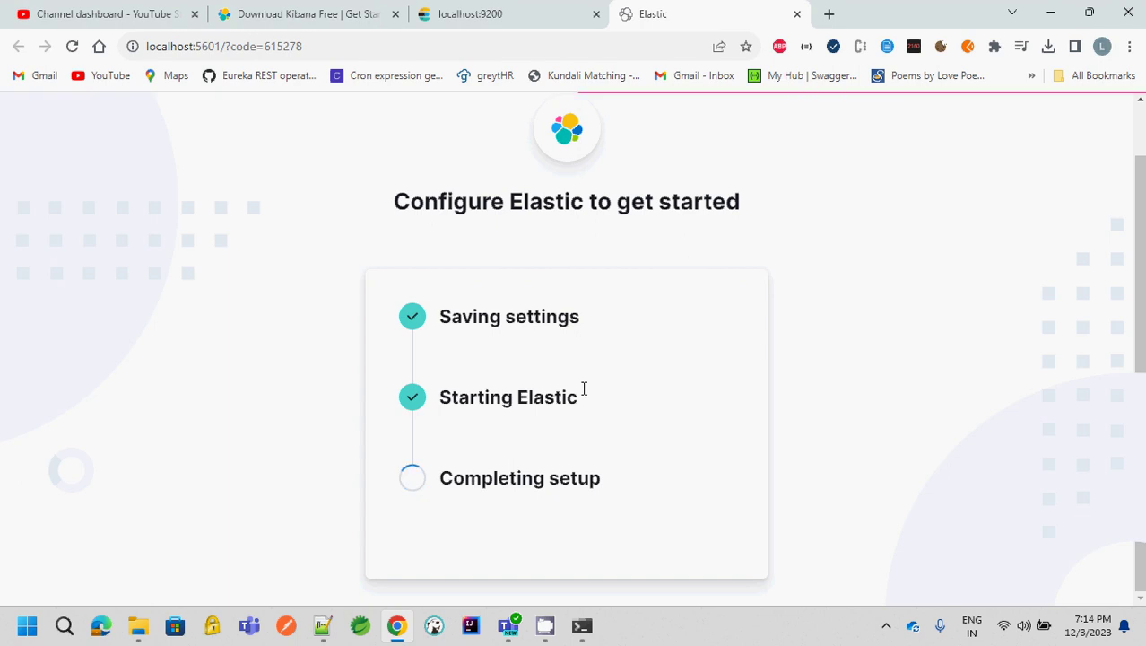
Log in as the elastic user, verifying the password with the show/hide toggle
mouse_move(592, 637)
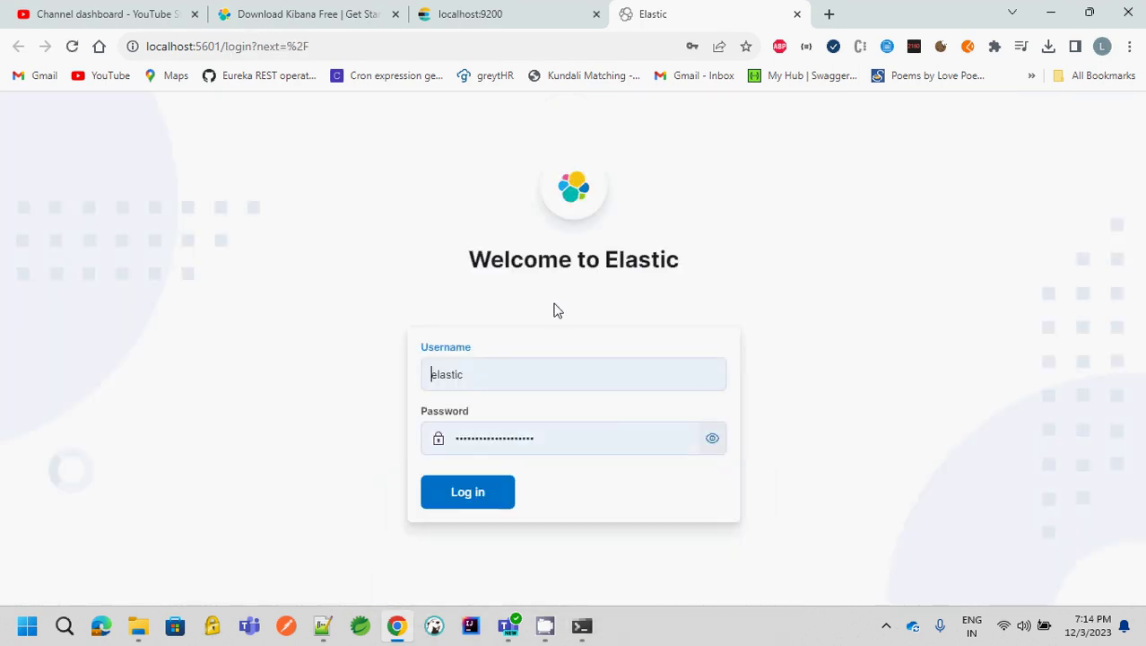
left_click(519, 435)
left_click(522, 368)
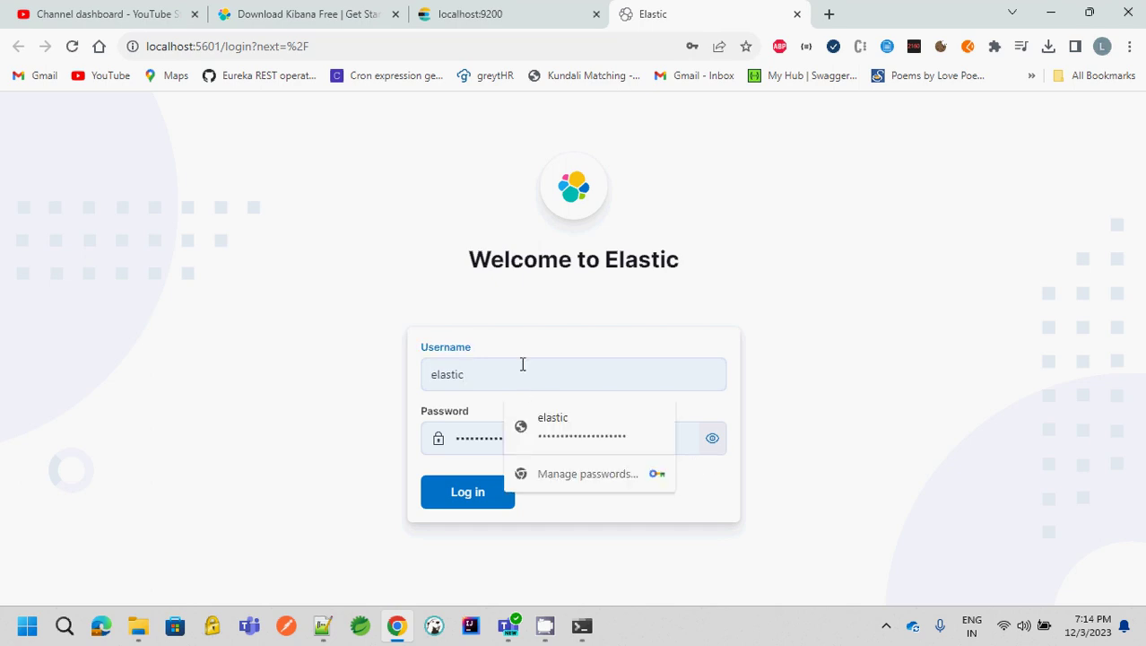
left_click(719, 453)
left_click(719, 454)
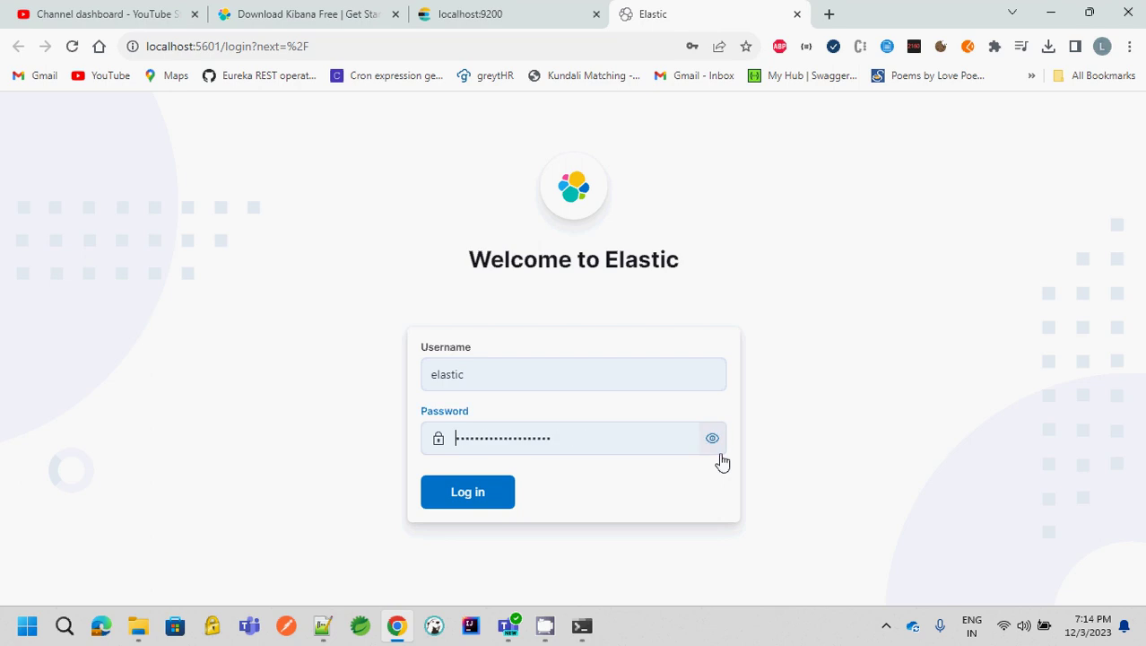
left_click(468, 492)
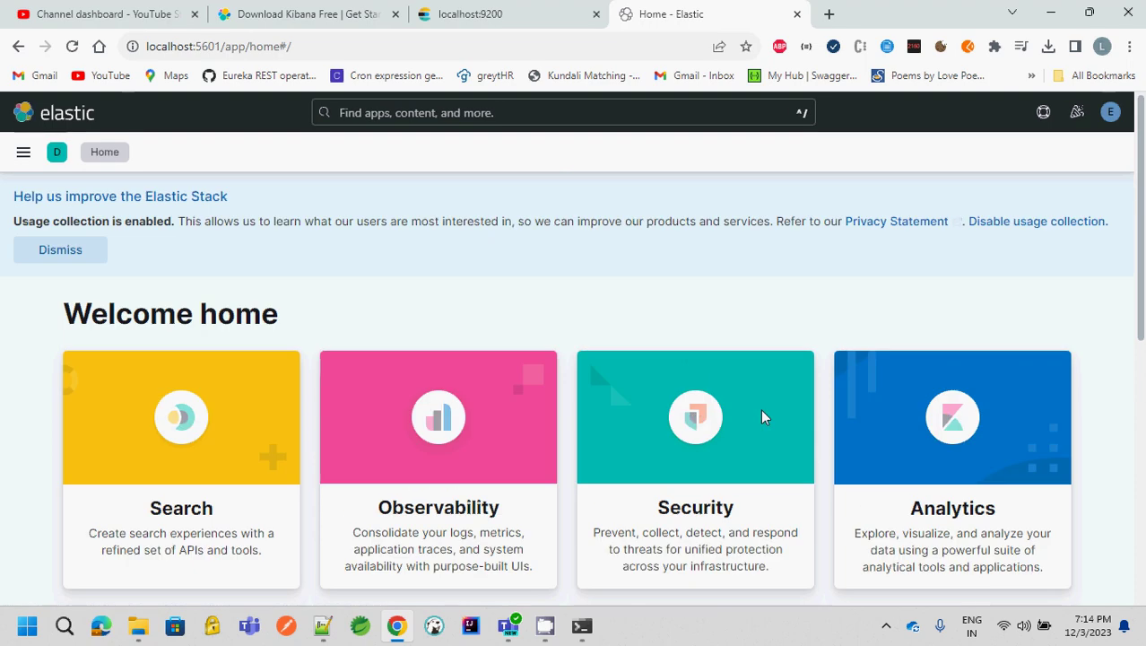
Open Dev Tools from the Management section of Kibana's main navigation menu
scroll(760, 418, "down", 3)
scroll(762, 417, "up", 5)
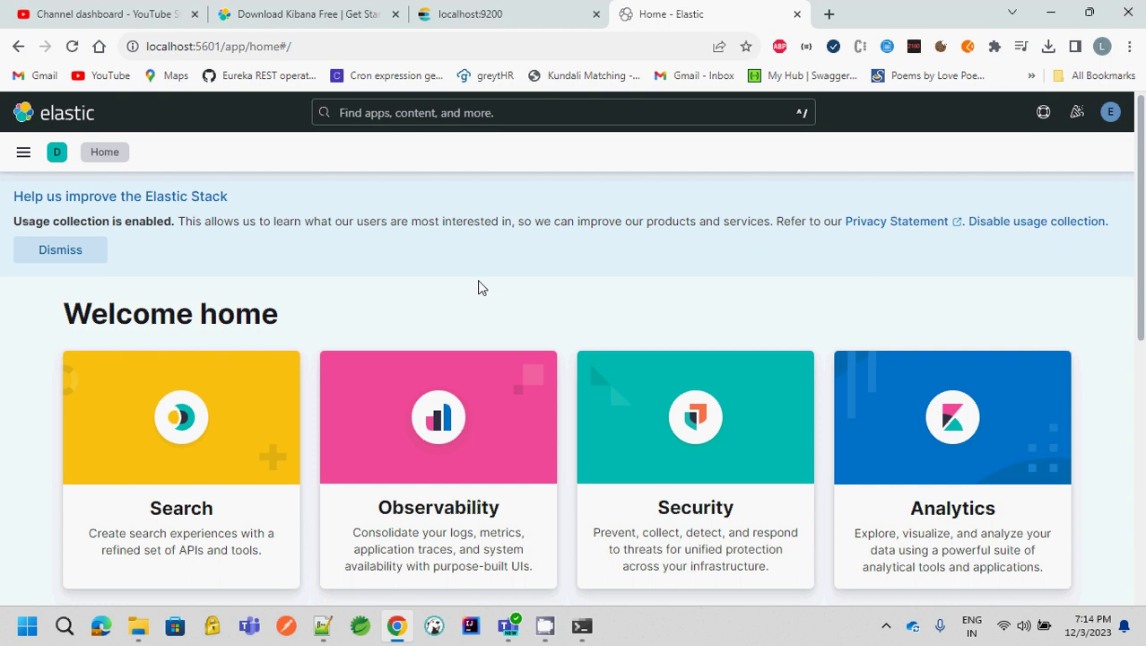
left_click(20, 151)
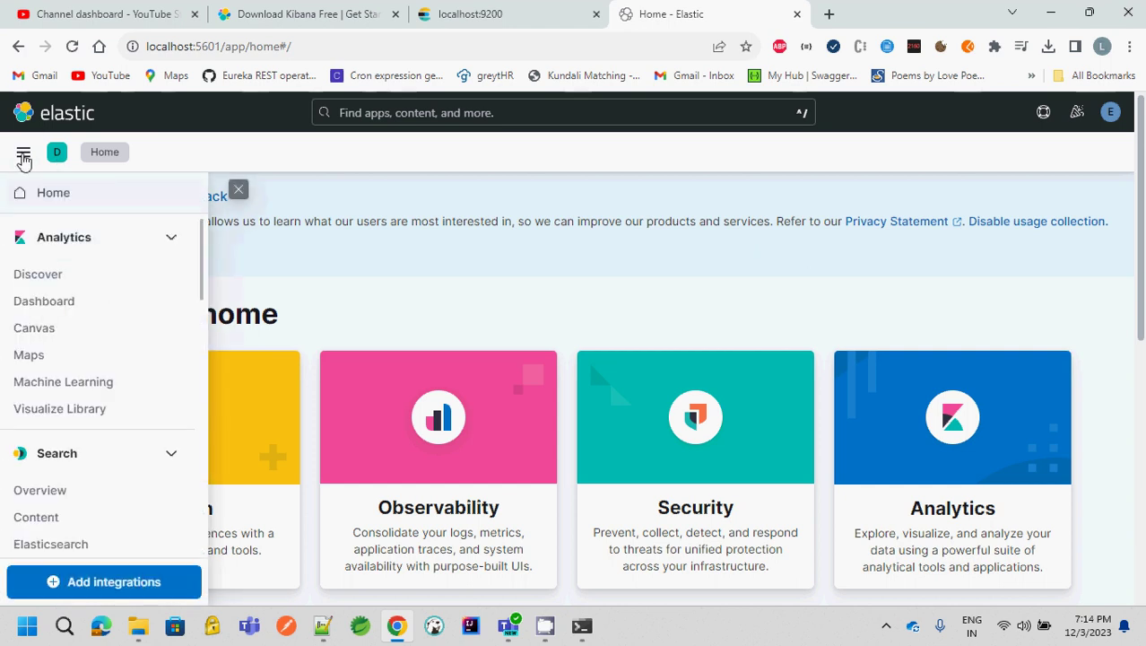
scroll(52, 370, "down", 5)
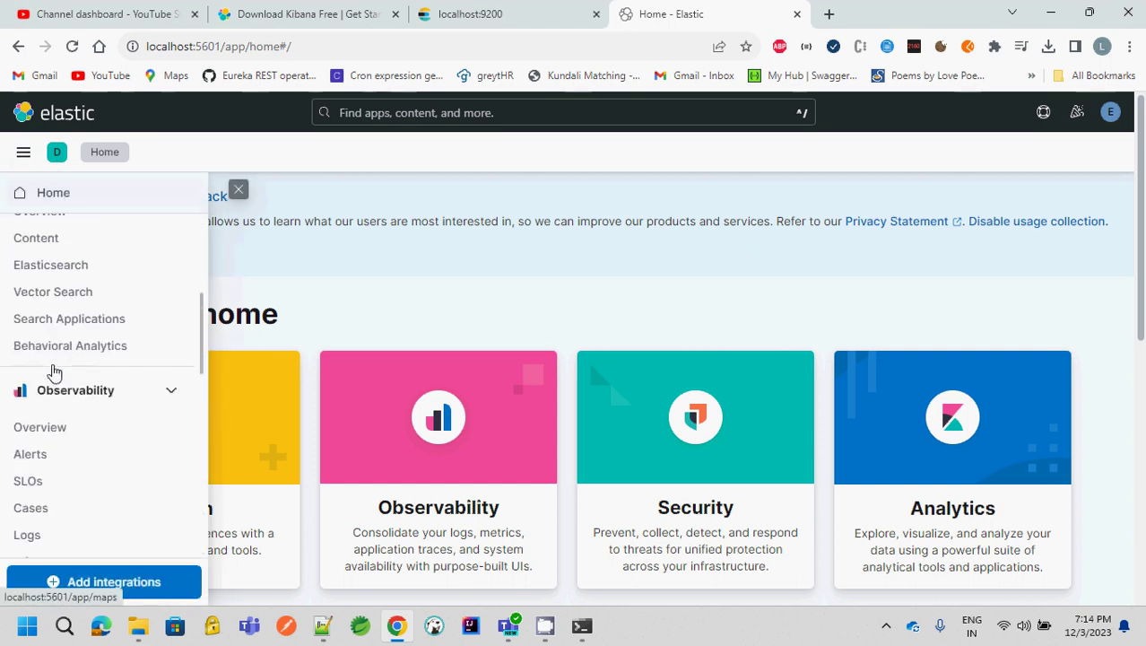
scroll(52, 370, "down", 3)
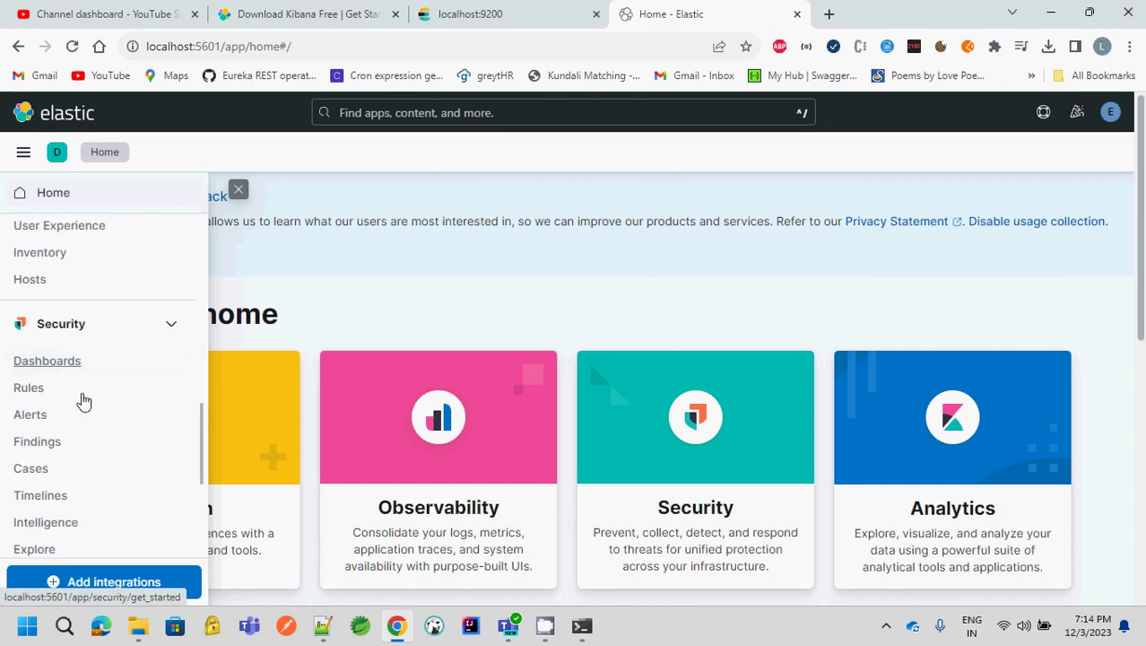
scroll(82, 408, "down", 3)
left_click(59, 404)
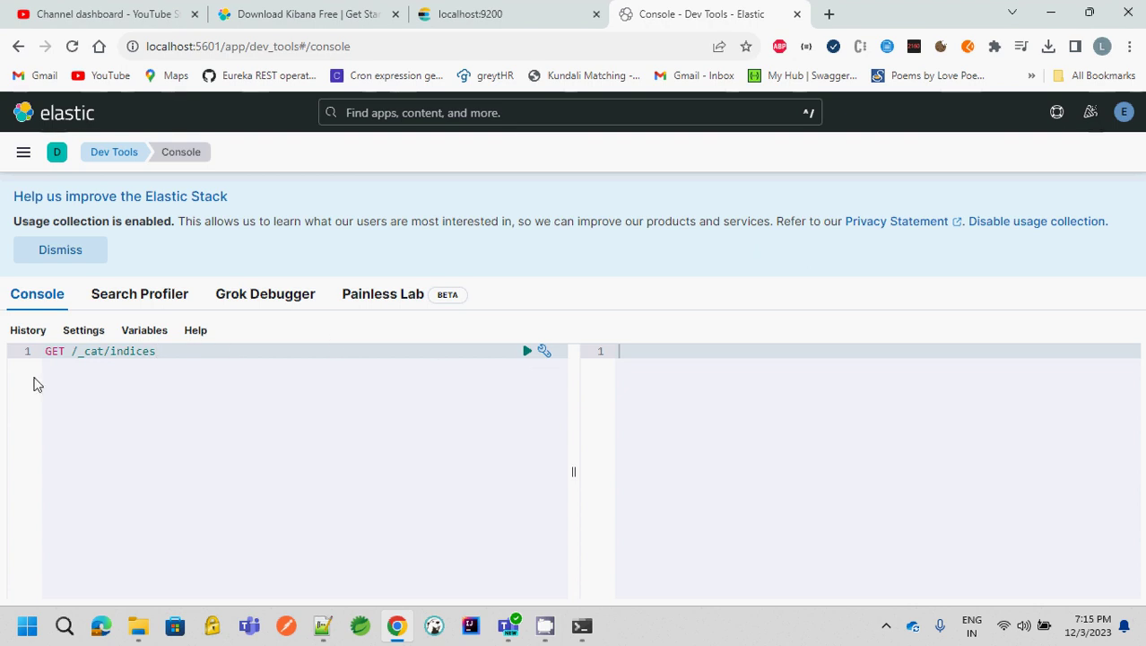
Check the GET /_cat/indices request in the Console editor, selecting and then deselecting it
left_click(49, 350)
left_click(79, 383)
left_click(79, 351)
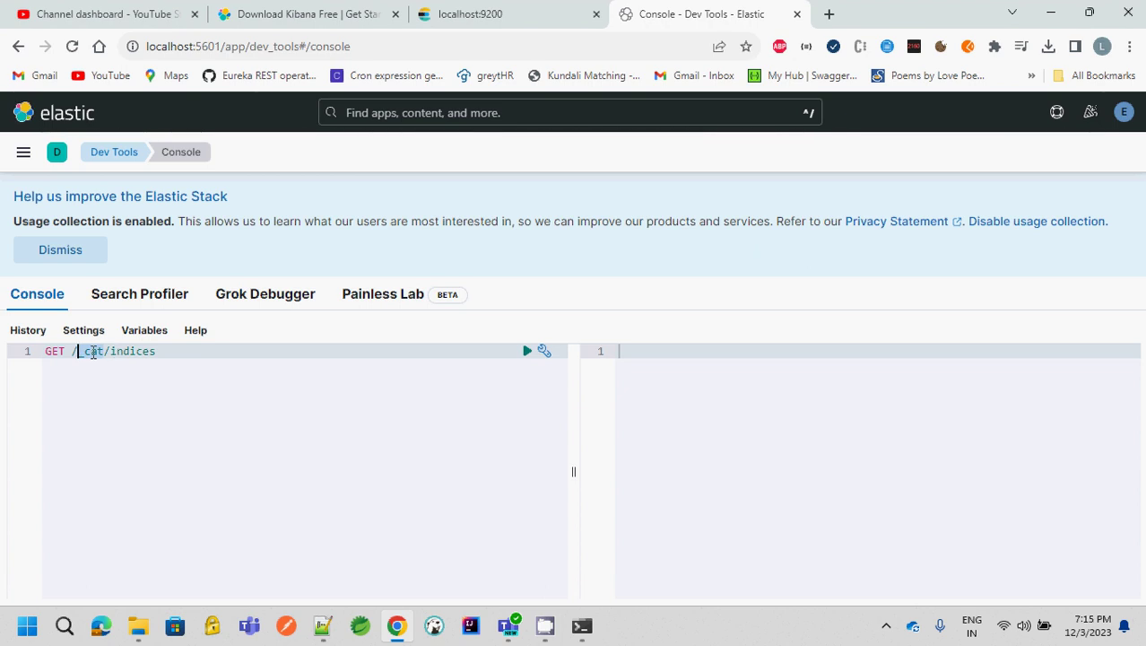
left_click(93, 353)
double_click(151, 351)
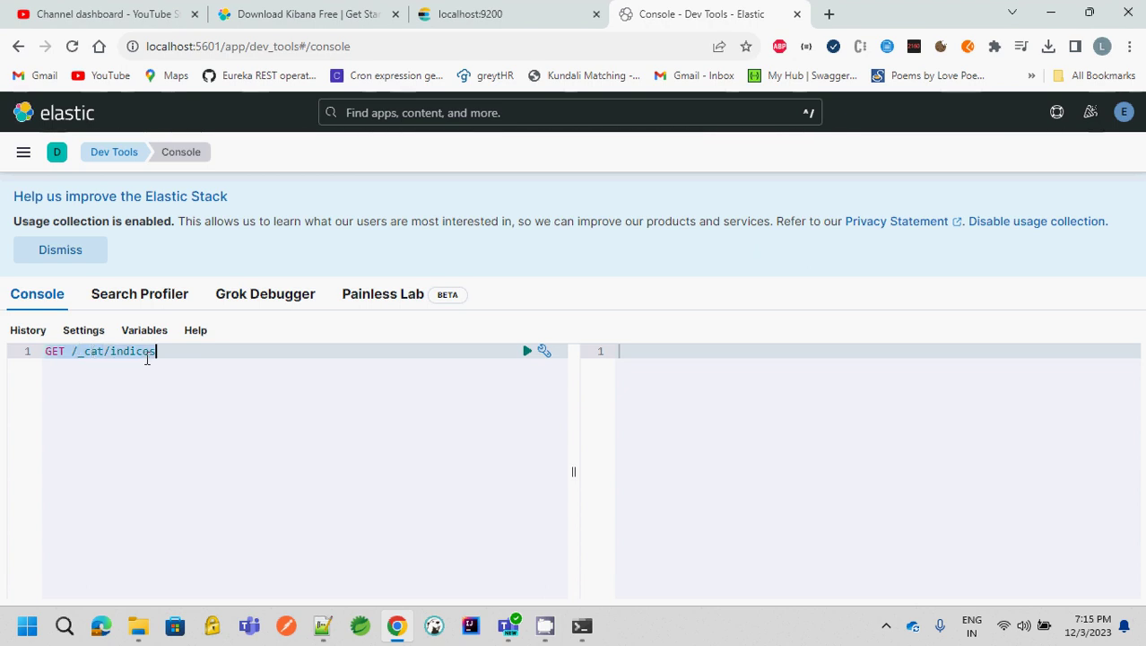
key("ctrl+a")
key("Right")
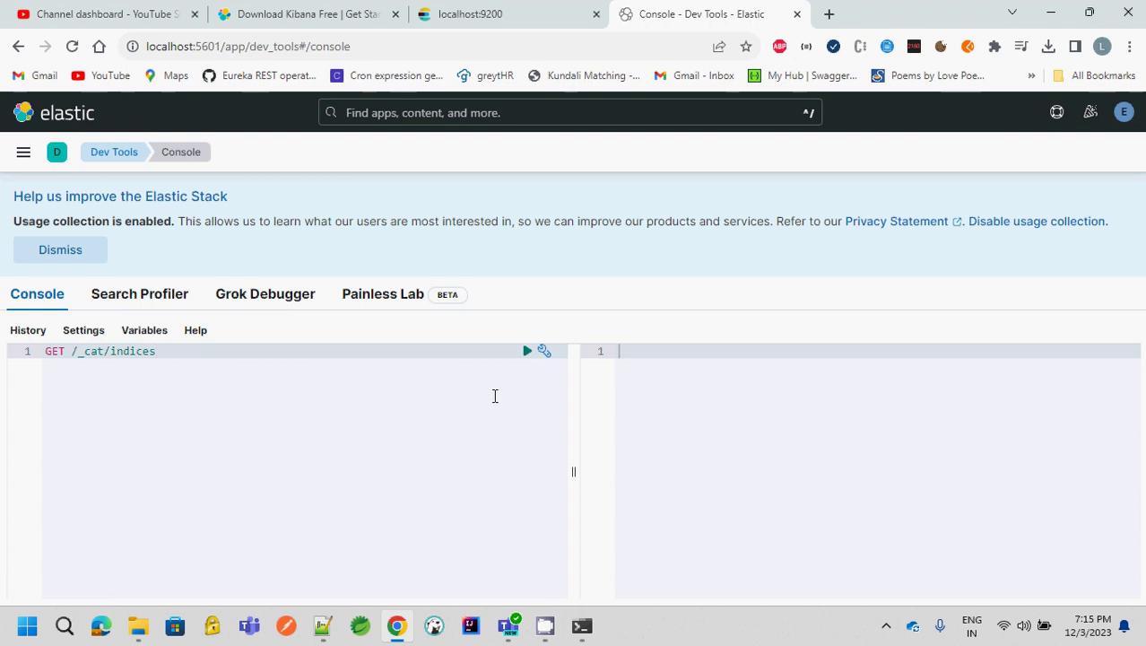
Send GET /_cat/indices and scroll through the plain-text index list returned with 200 - OK
left_click(528, 352)
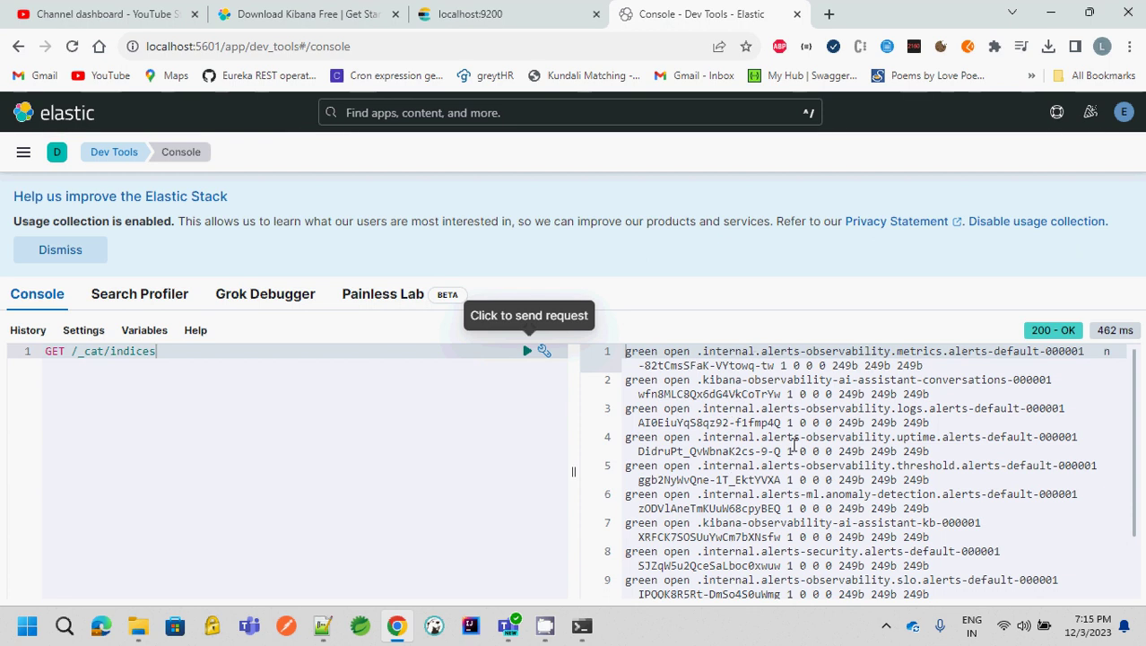
scroll(794, 444, "down", 2)
scroll(793, 444, "up", 2)
scroll(679, 434, "down", 1)
scroll(678, 470, "down", 1)
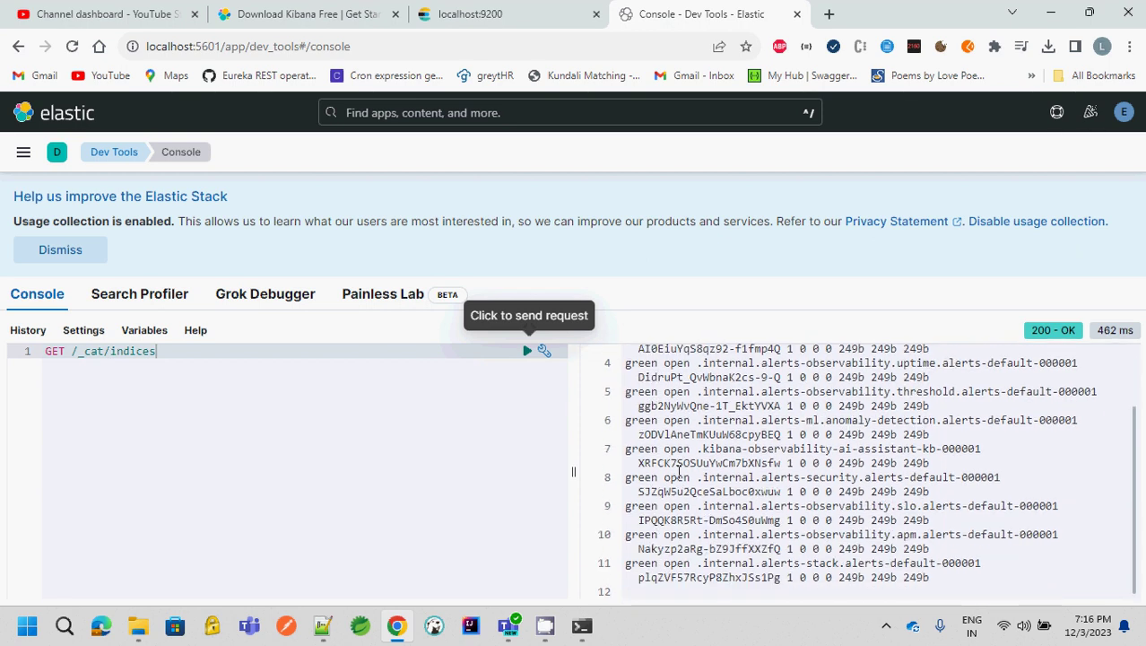
scroll(679, 470, "up", 2)
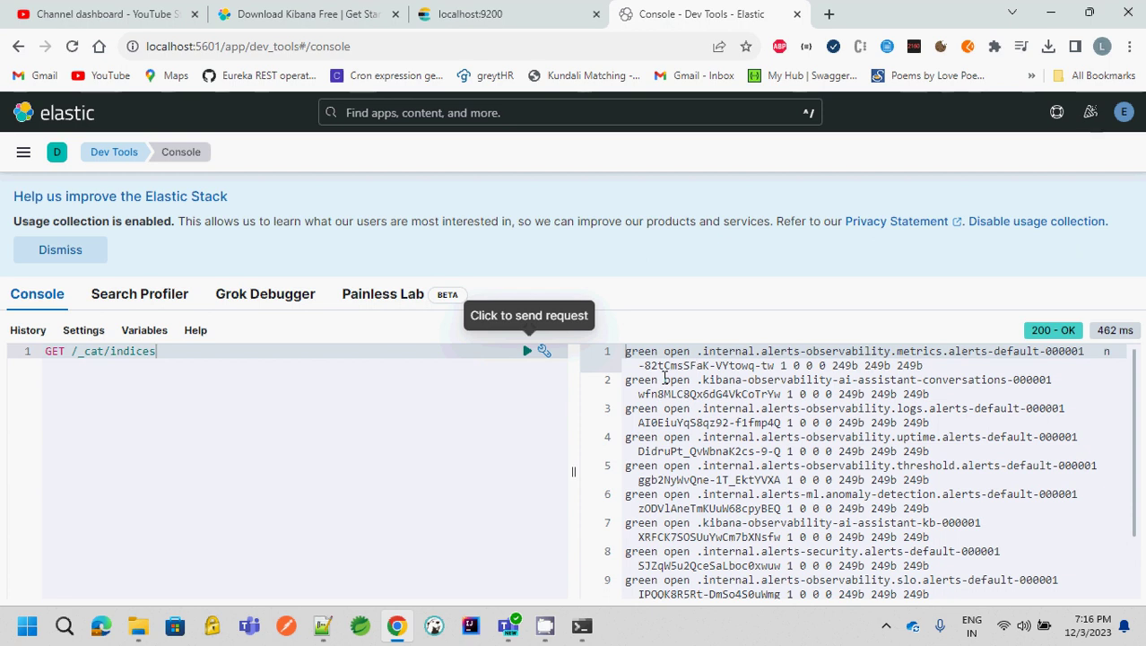
Highlight 'observability' and the next output line, then clear the selection
double_click(890, 352)
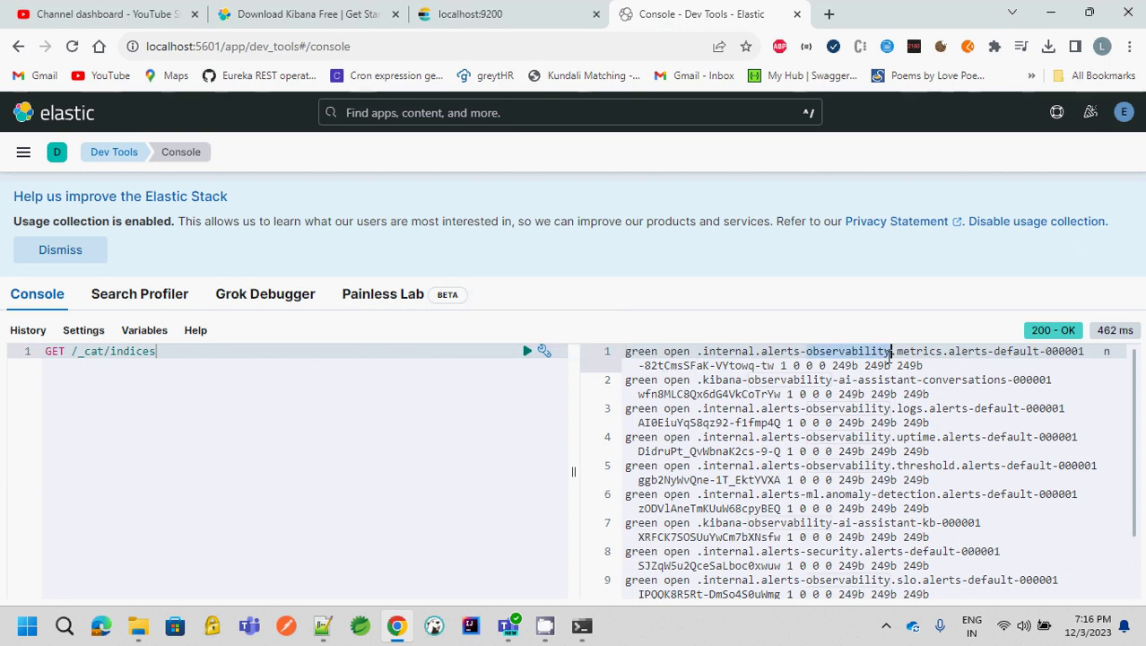
left_click_drag(858, 372, 942, 380)
left_click(942, 379)
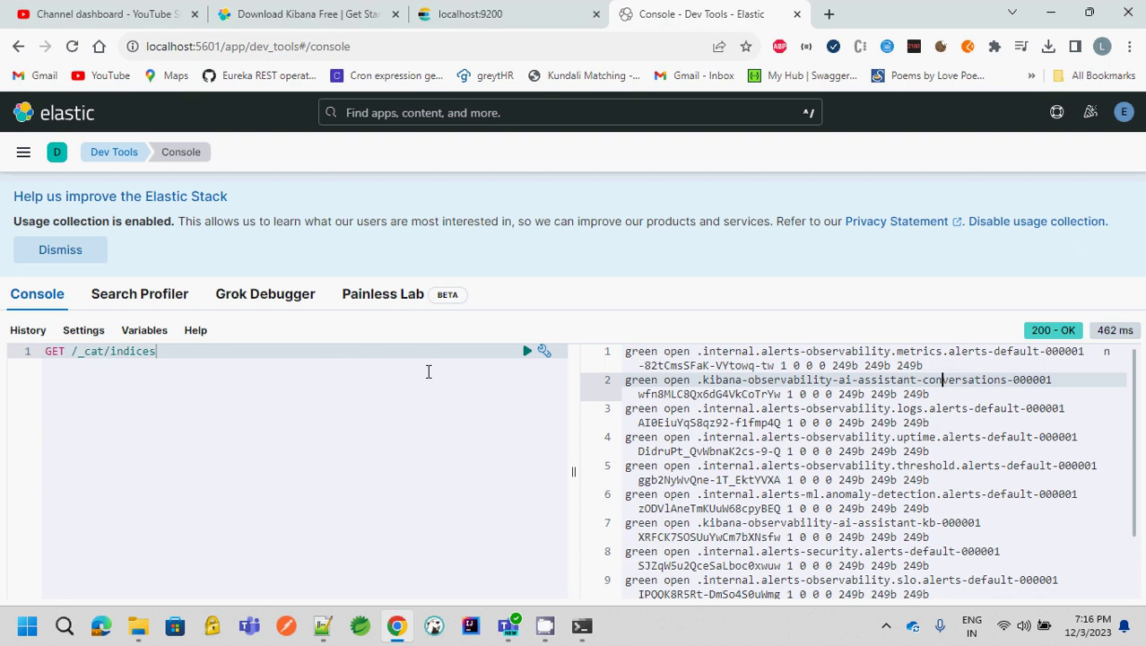
Add ?format=json to the request and resend it, getting one JSON object per index
type("?")
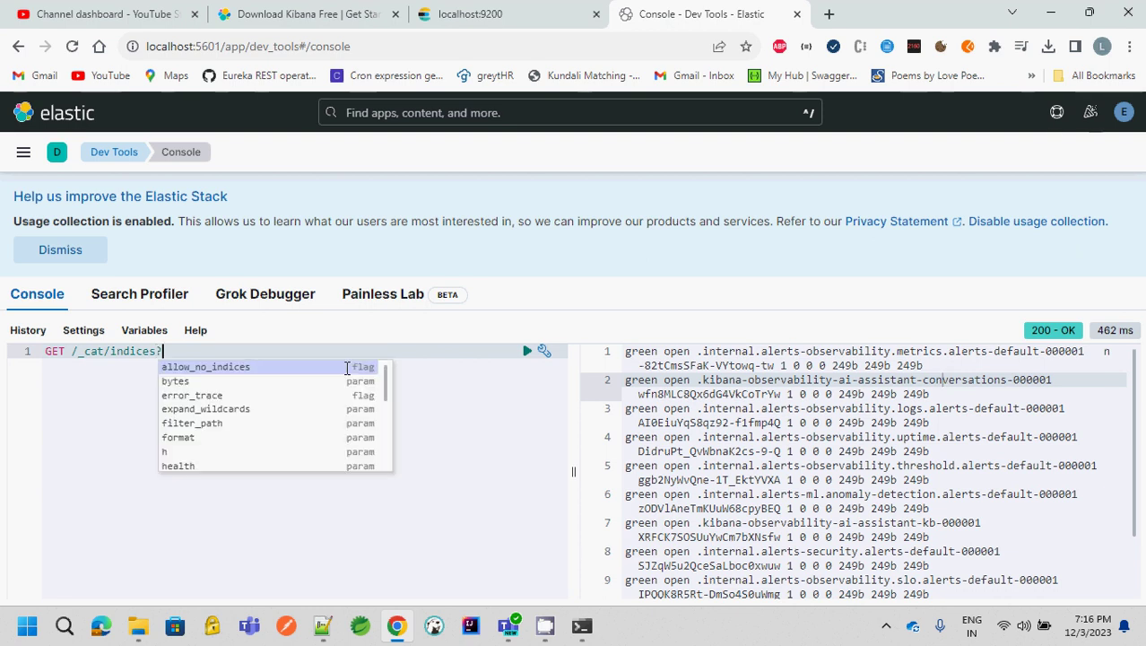
key("Down")
key("Down")
key("Down")
key("Down")
key("Down")
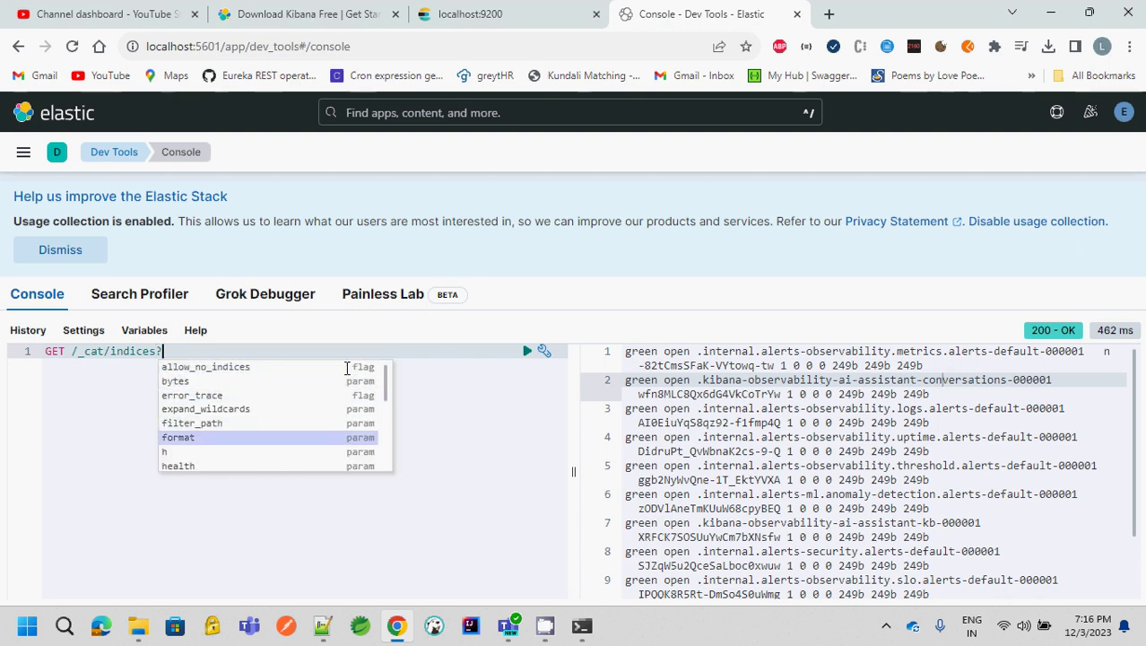
key("Return")
type("=json")
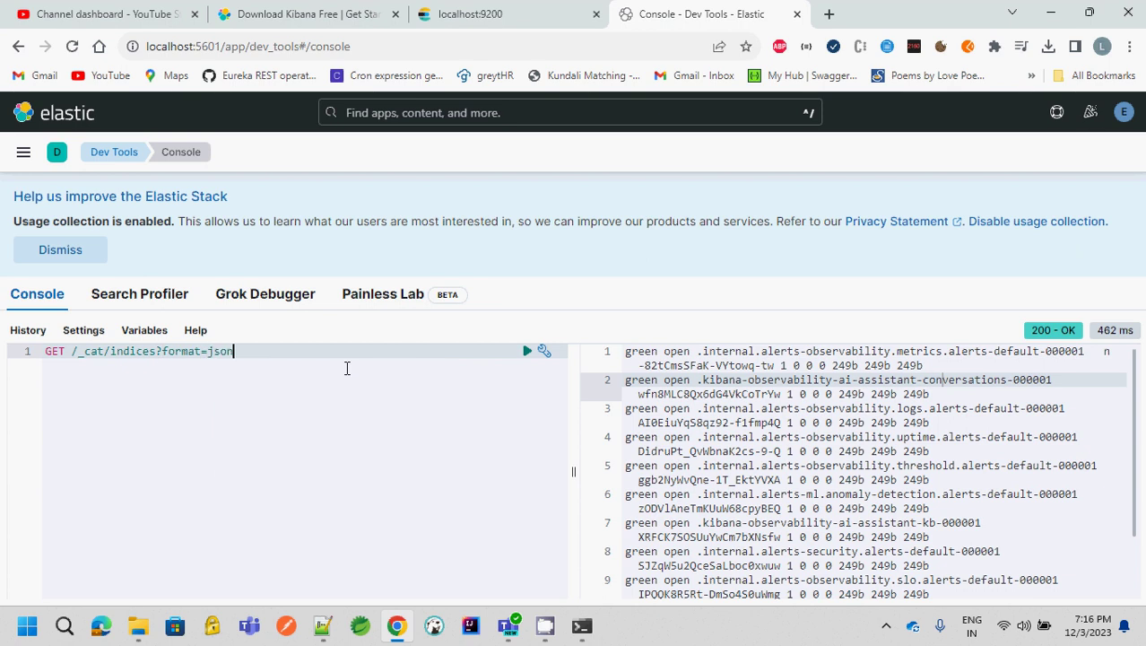
left_click(528, 353)
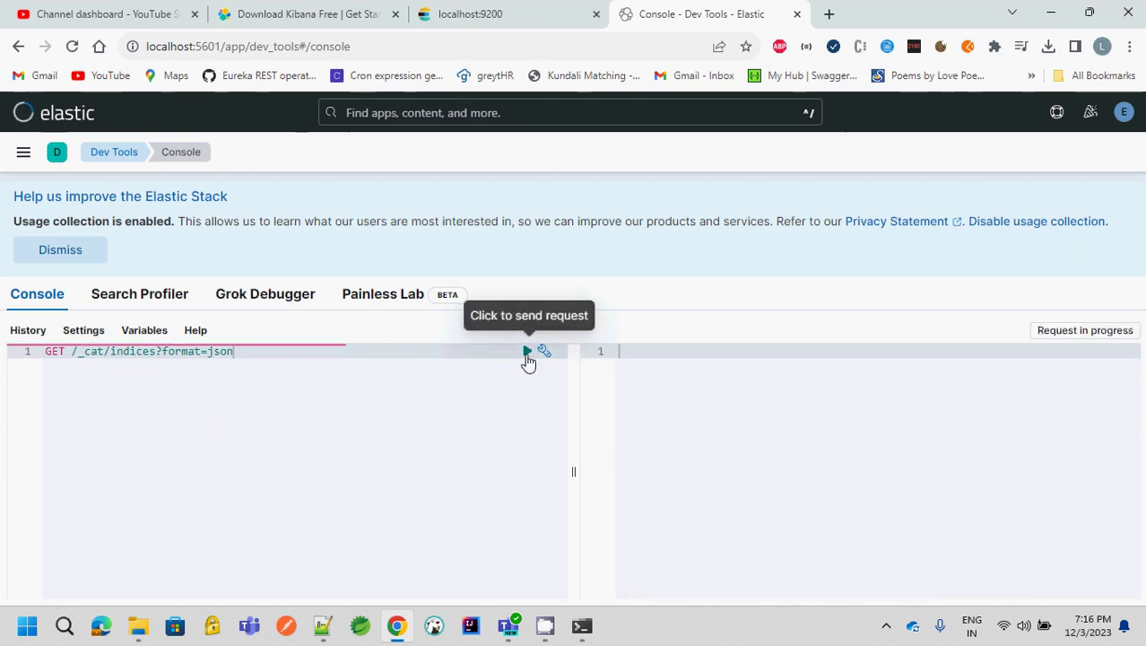
scroll(752, 486, "down", 2)
scroll(751, 486, "up", 2)
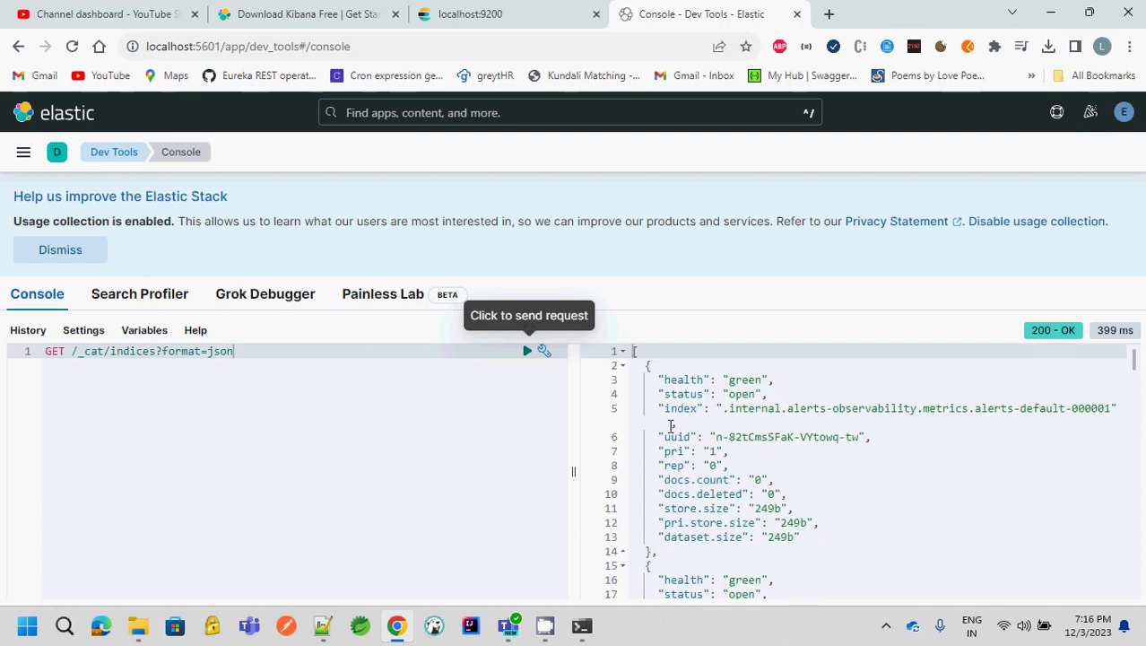
Dismiss the 'Help us improve the Elastic Stack' banner and inspect the first index's health, status and uuid
left_click(59, 251)
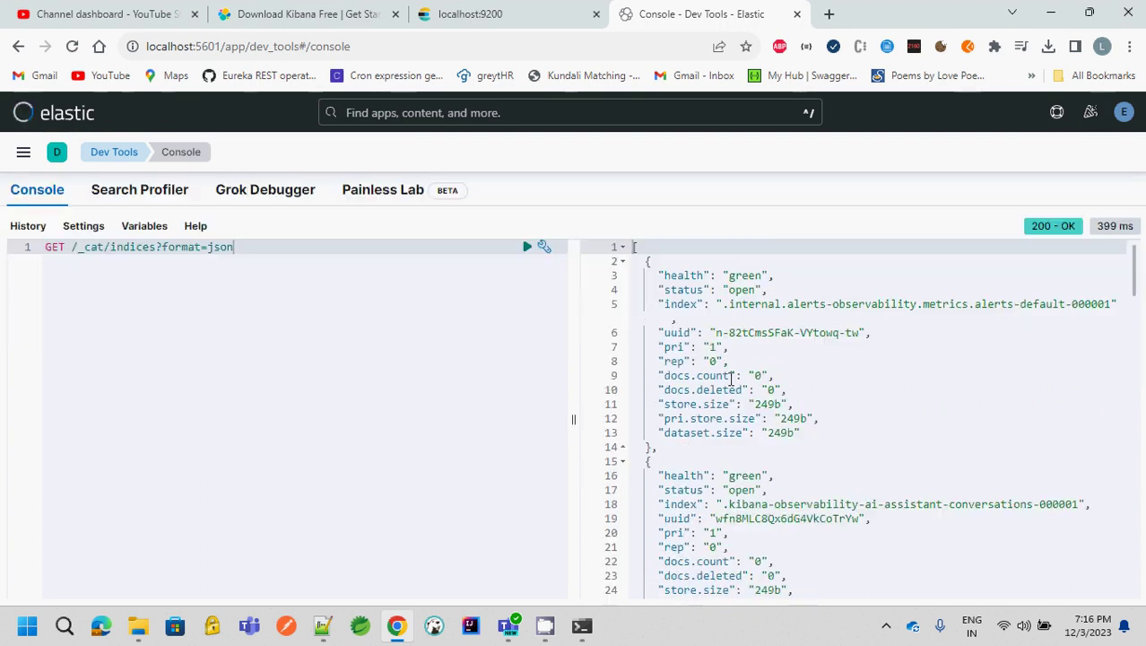
left_click(733, 277)
left_click(716, 292)
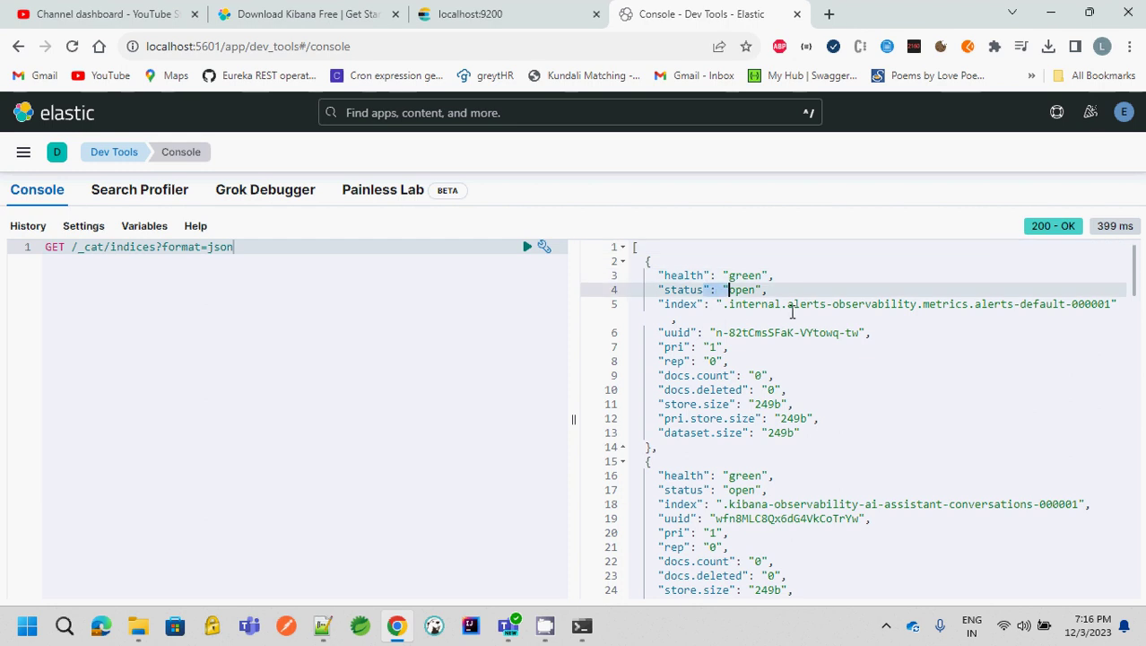
double_click(793, 313)
double_click(754, 333)
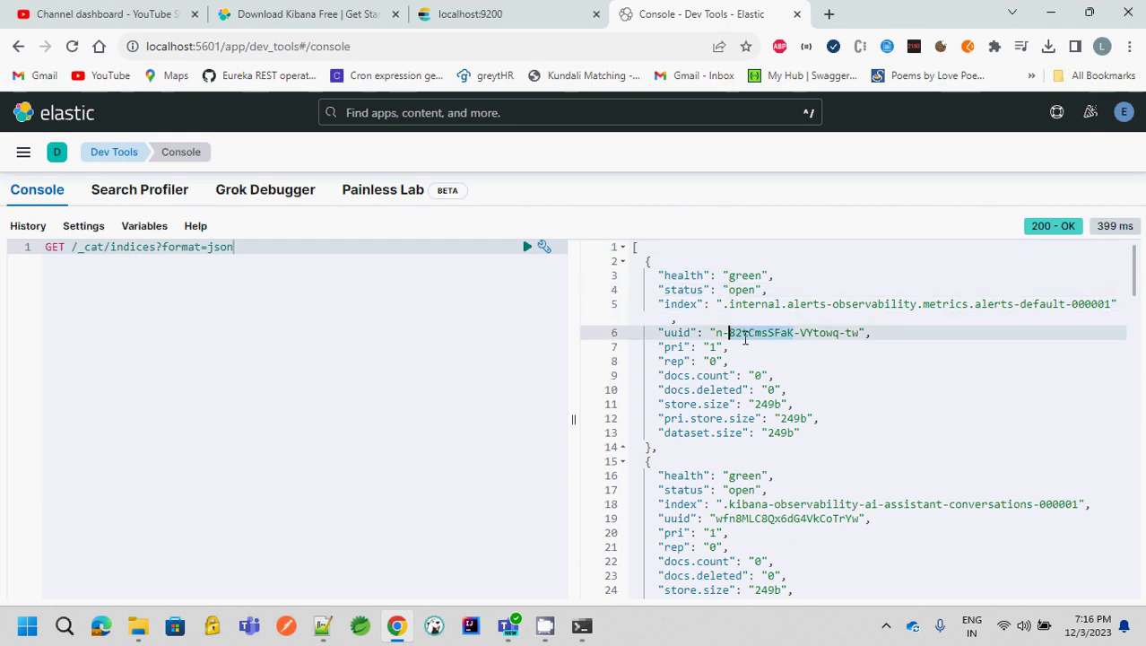
left_click(781, 357)
Review the first index's pri, rep and dataset.size fields, then select 'json' in the request
scroll(781, 357, "down", 1)
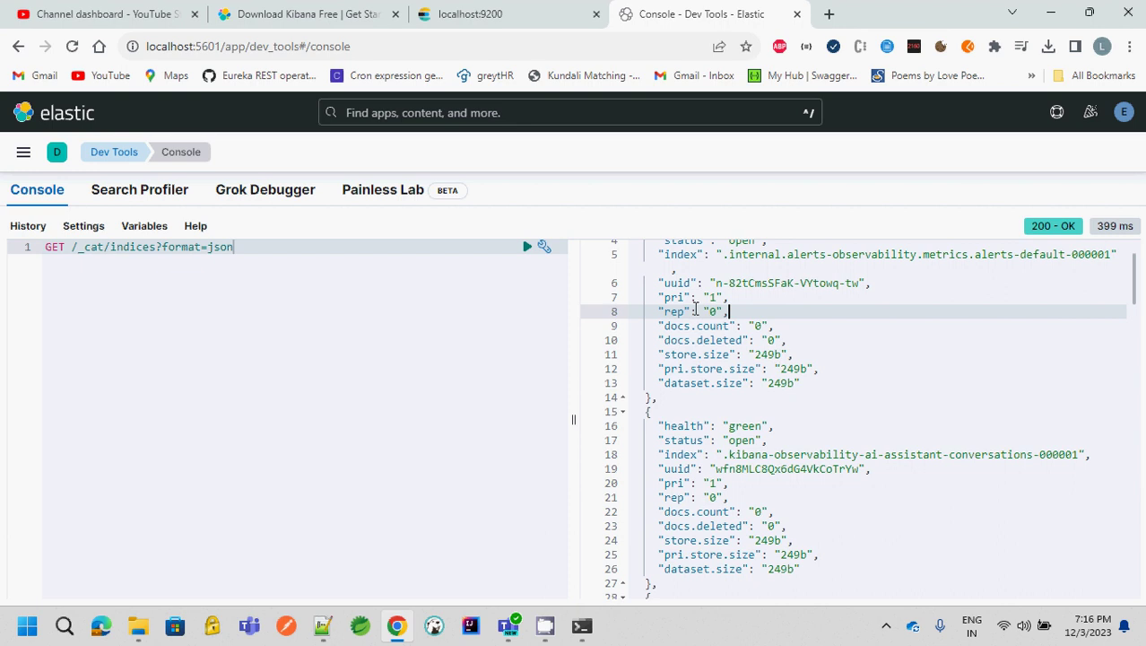
left_click(668, 297)
left_click(769, 309)
left_click(669, 313)
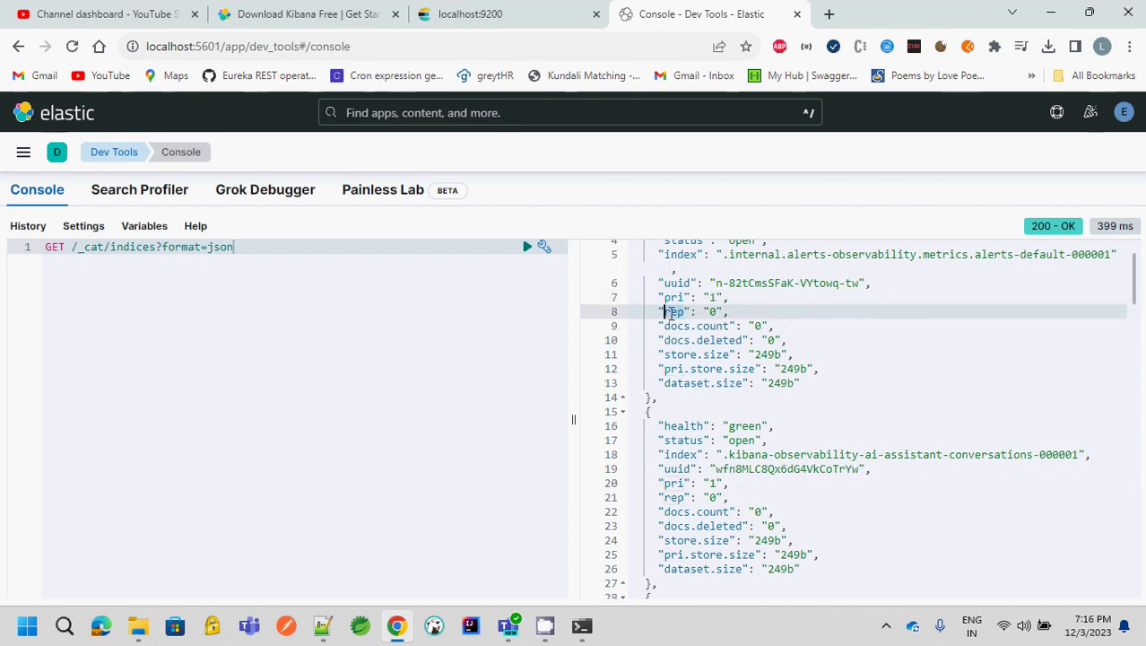
left_click(746, 311)
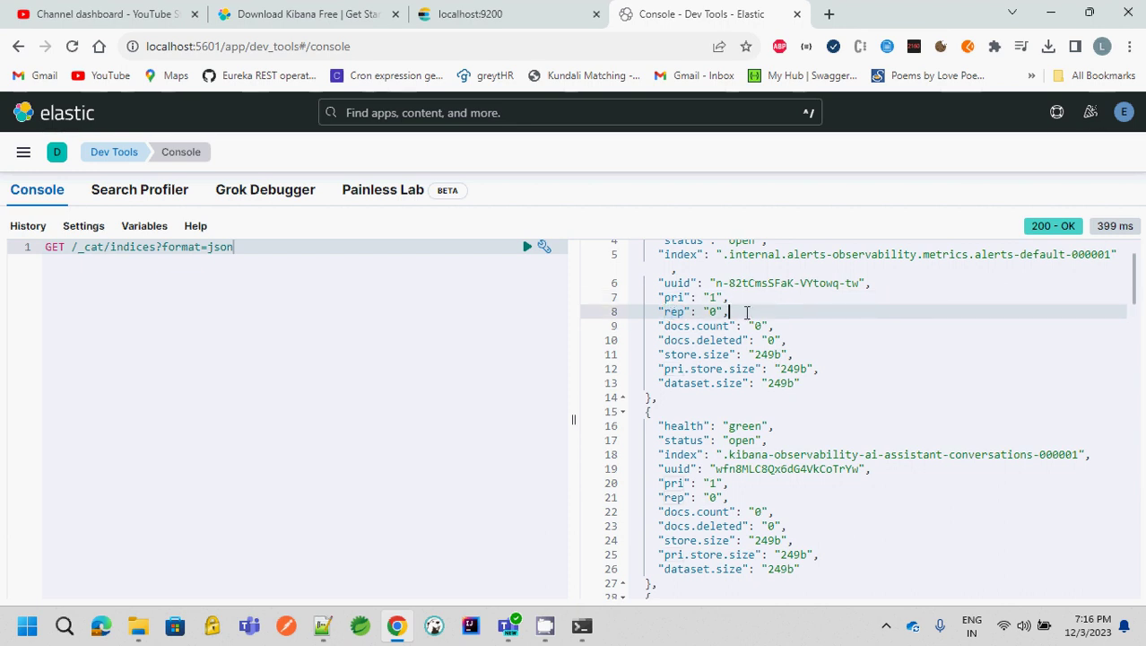
left_click(675, 384)
left_click(836, 379)
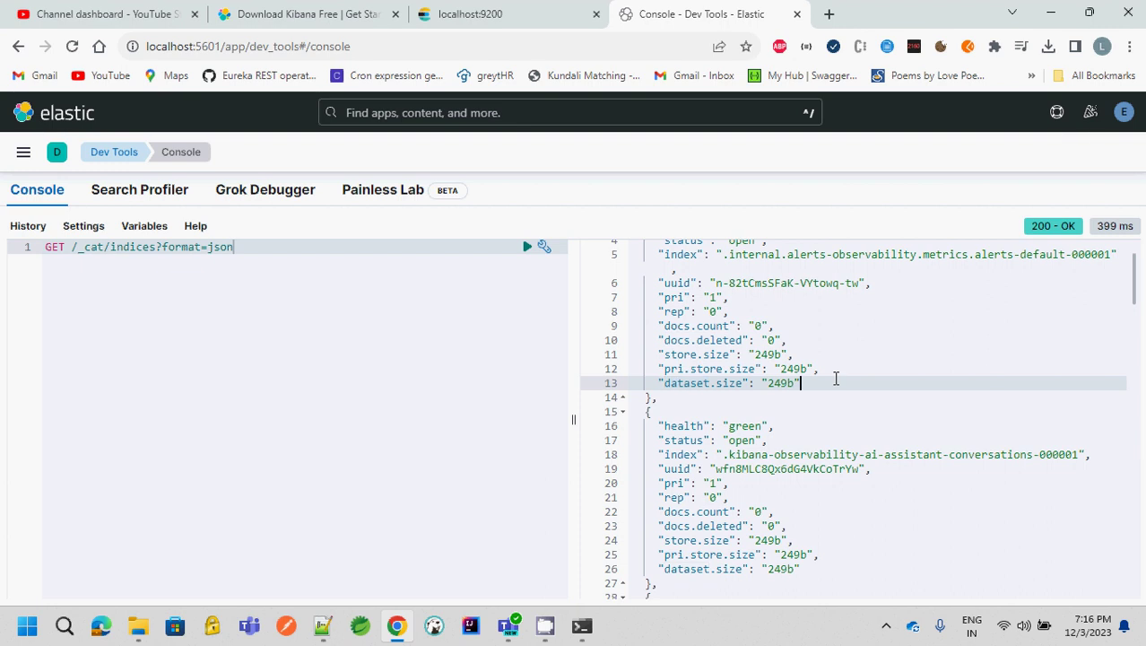
scroll(836, 378, "down", 8)
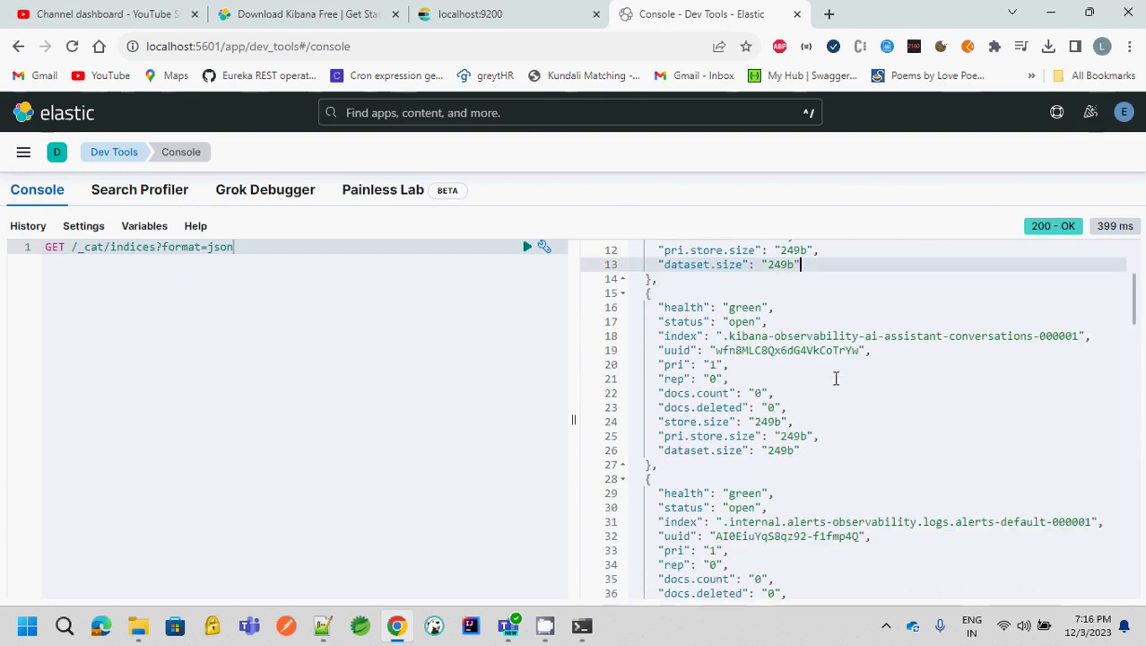
scroll(836, 378, "down", 10)
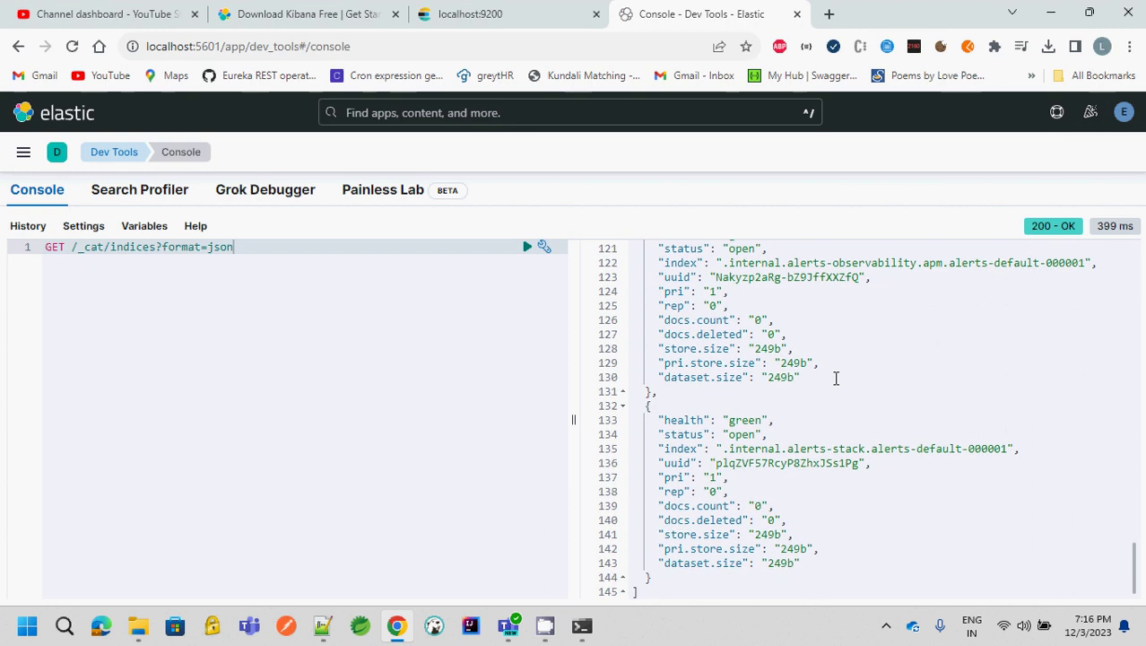
scroll(835, 379, "up", 12)
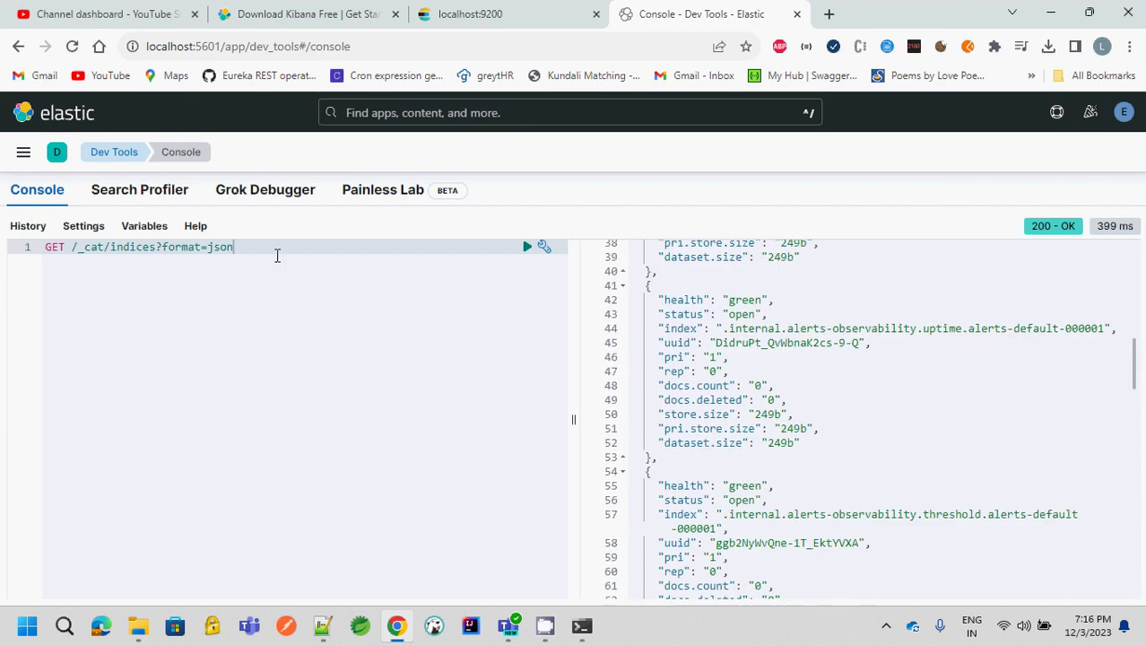
key("ctrl+shift+Left")
scroll(836, 343, "up", 10)
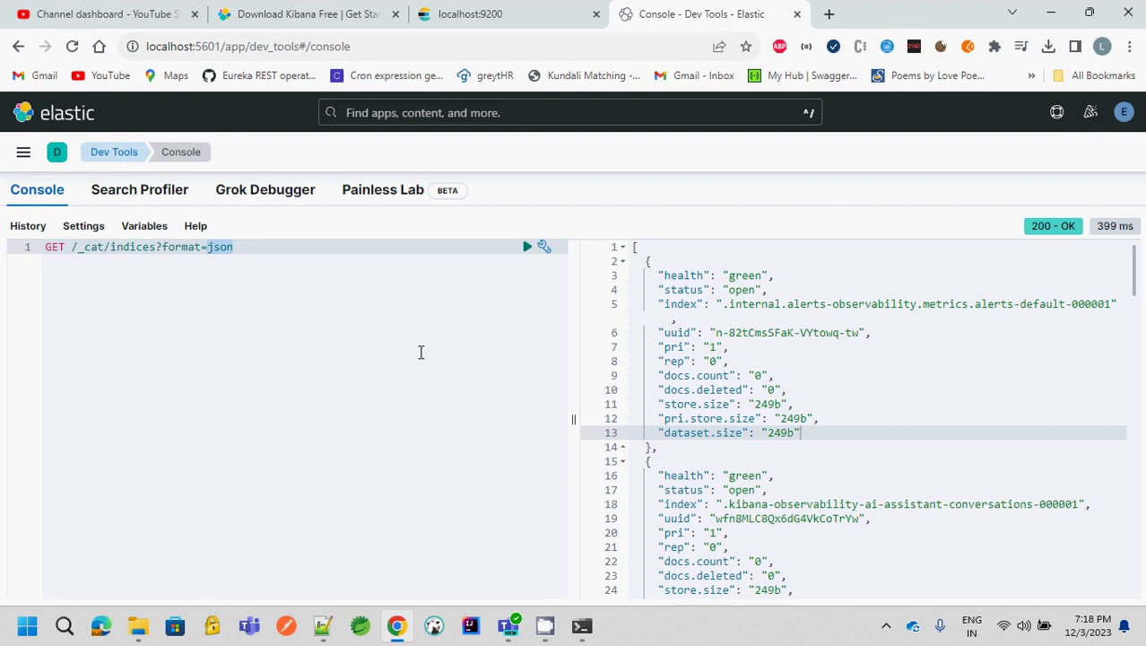
mouse_move(543, 639)
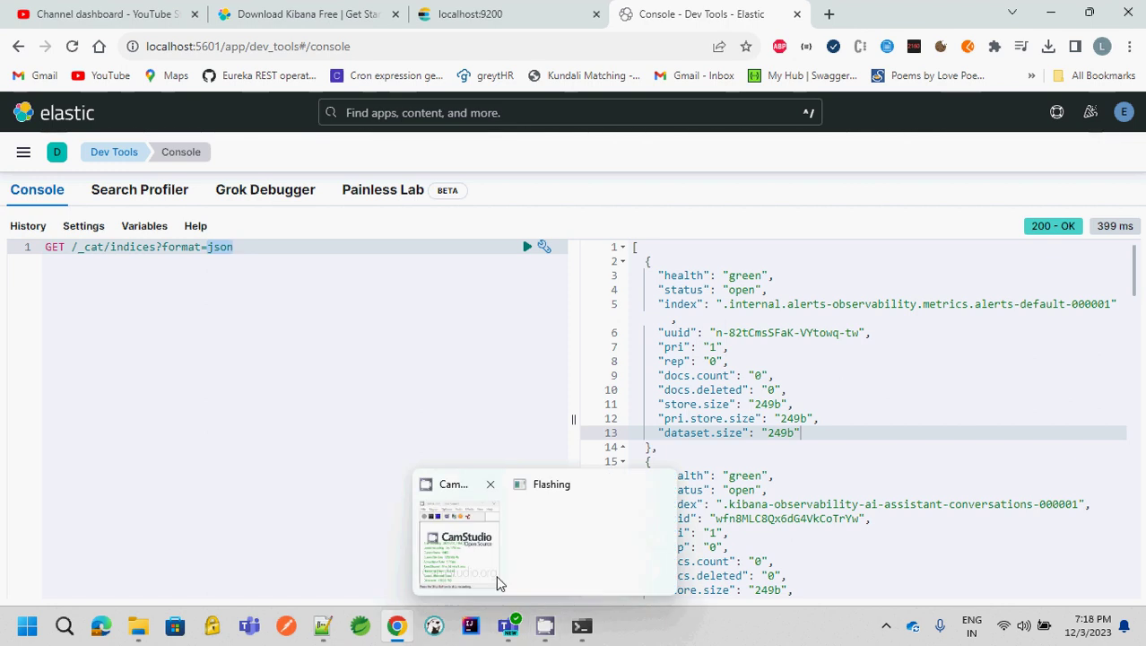